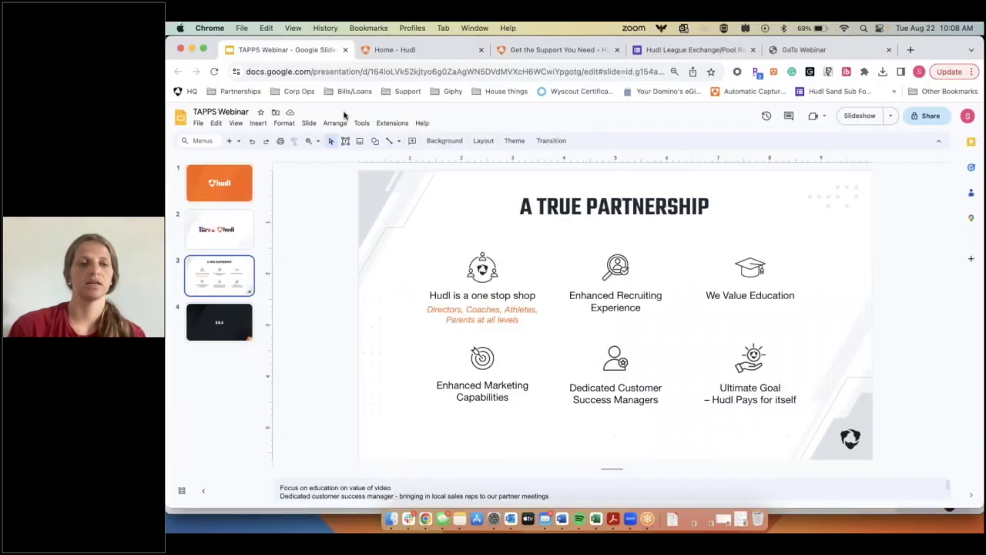
Step: Switch to the Hudl home feed and open the Football Demo team's schedule from the Team menu
left_click(432, 50)
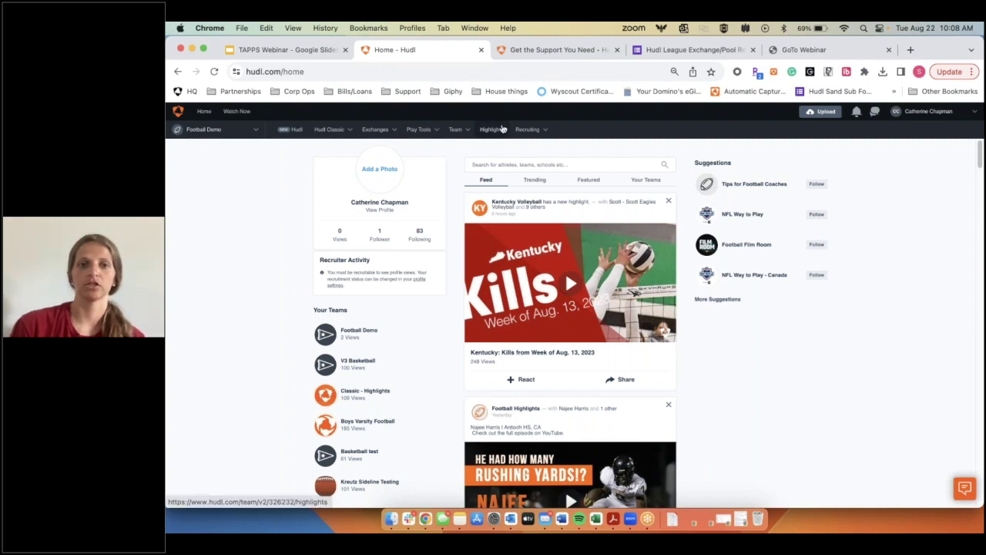
left_click(456, 129)
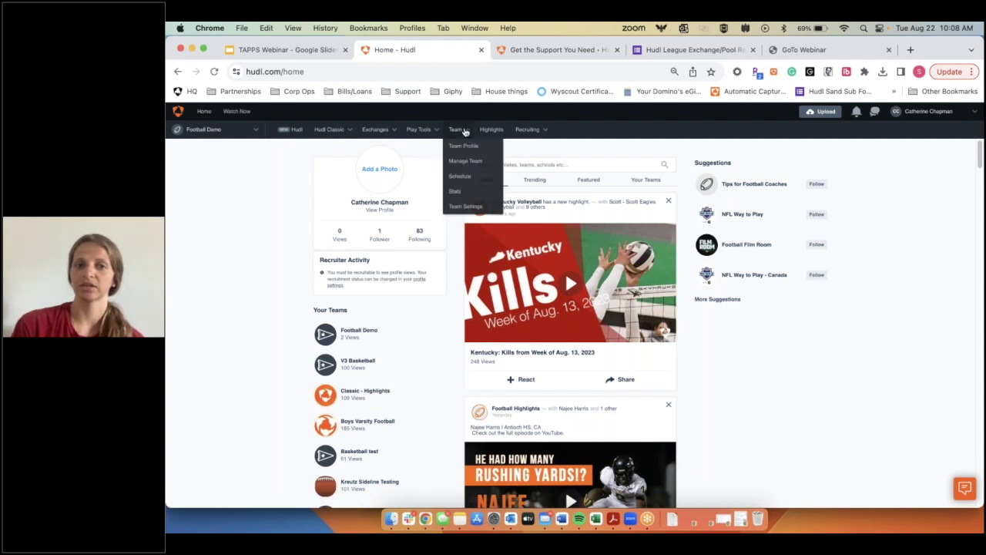
left_click(467, 178)
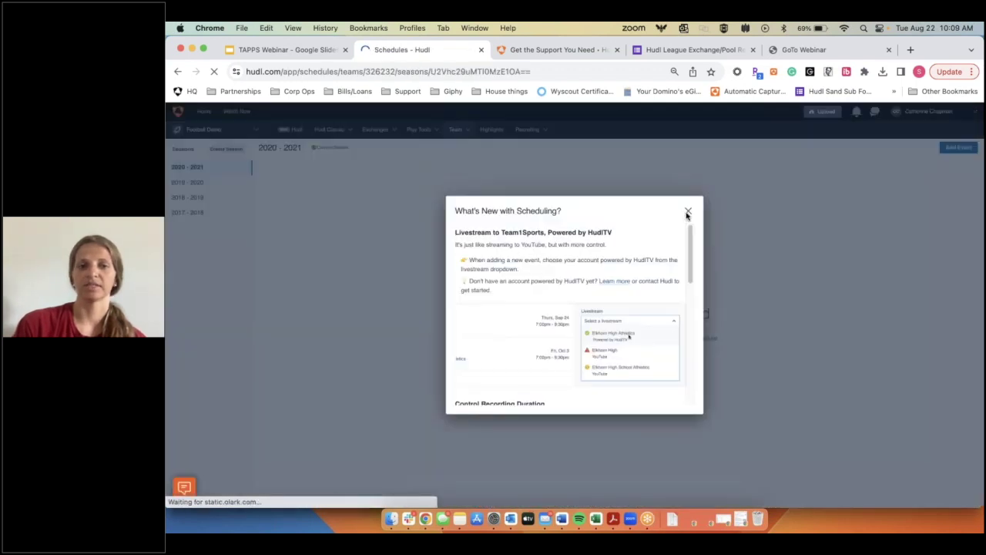
Step: Dismiss the What's New notice and create a 2021 - 2022 season set as current
left_click(687, 213)
left_click(202, 130)
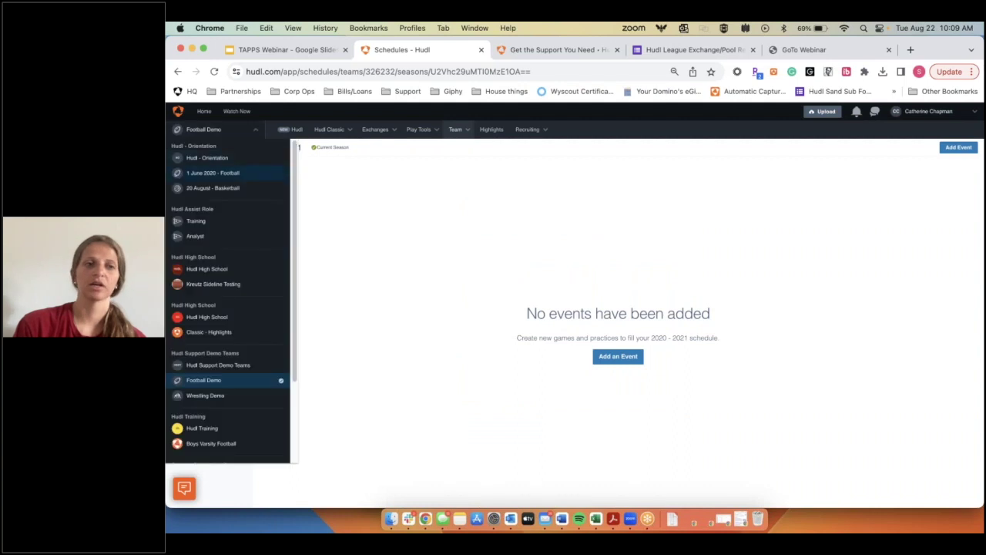
left_click(225, 148)
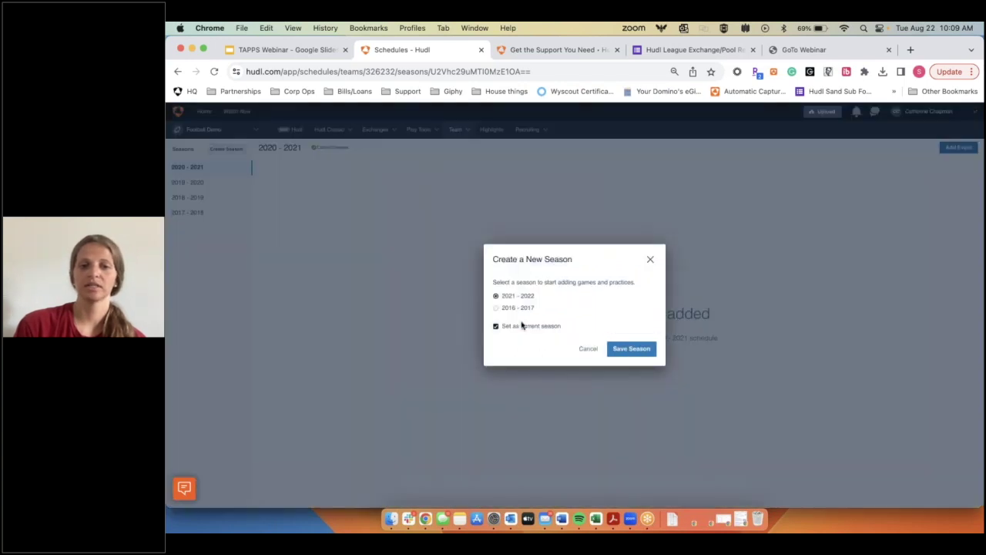
left_click(633, 351)
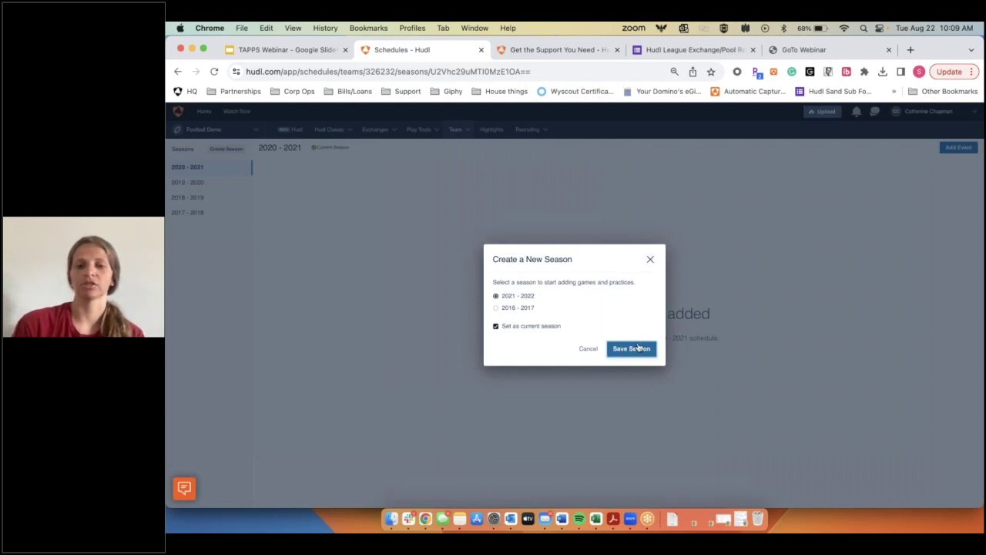
left_click(638, 351)
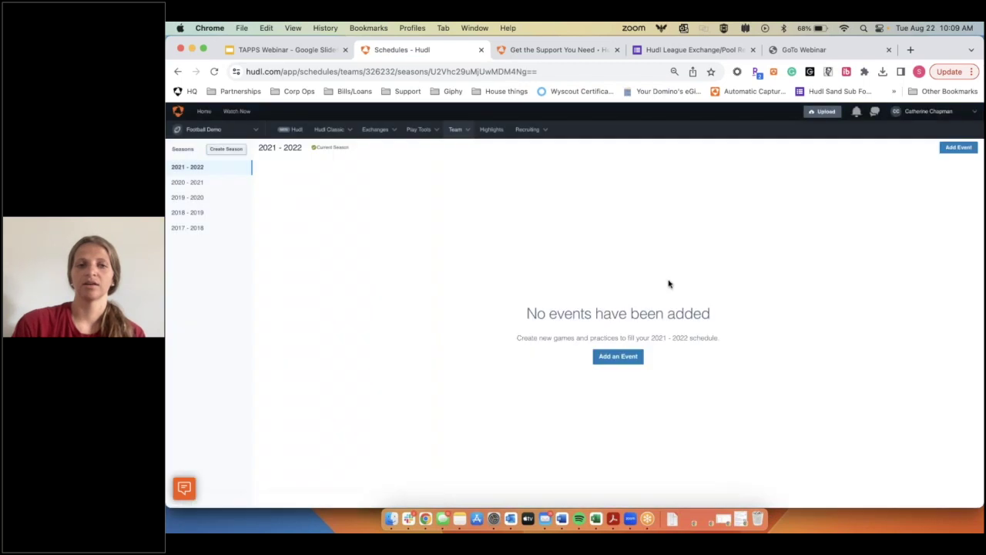
Step: Abandon a second new season without saving and view the 2019 - 2020 schedule
left_click(235, 151)
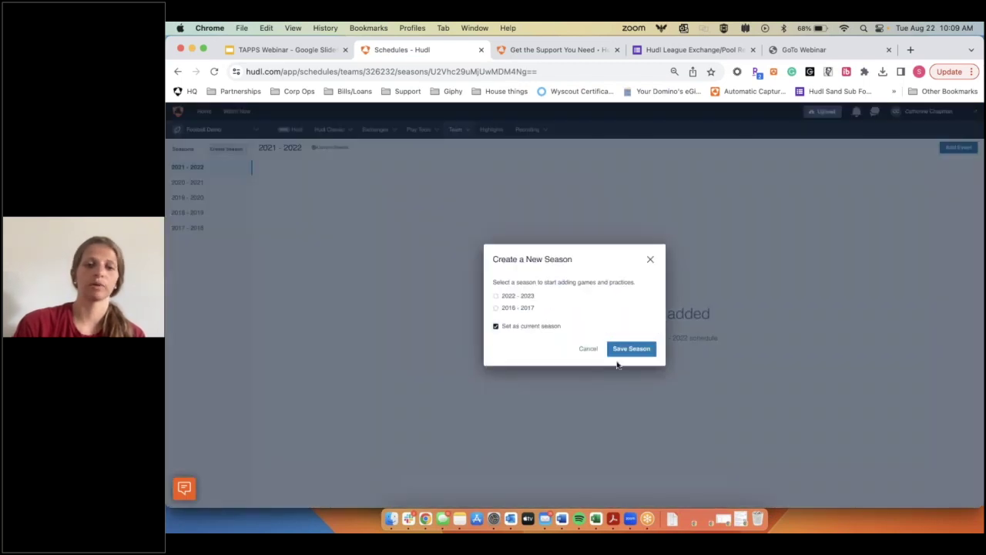
left_click(650, 260)
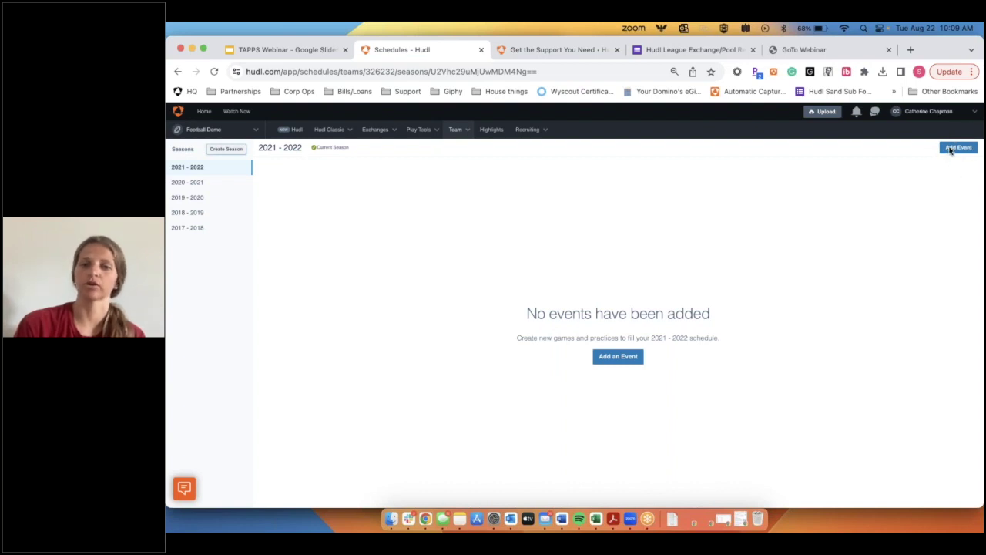
left_click(199, 198)
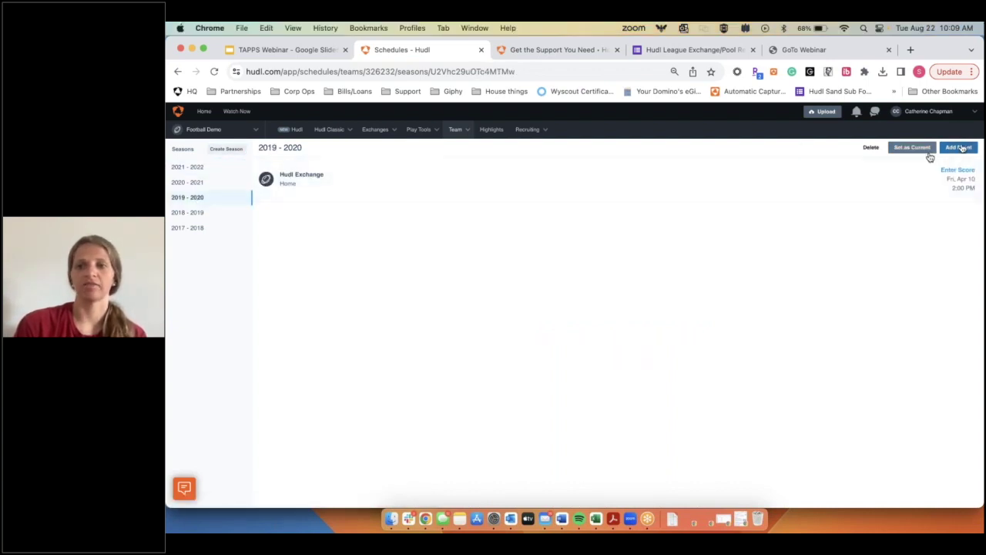
Step: Start a new event on the 2021 - 2022 schedule with Hudl U as the opponent
left_click(189, 167)
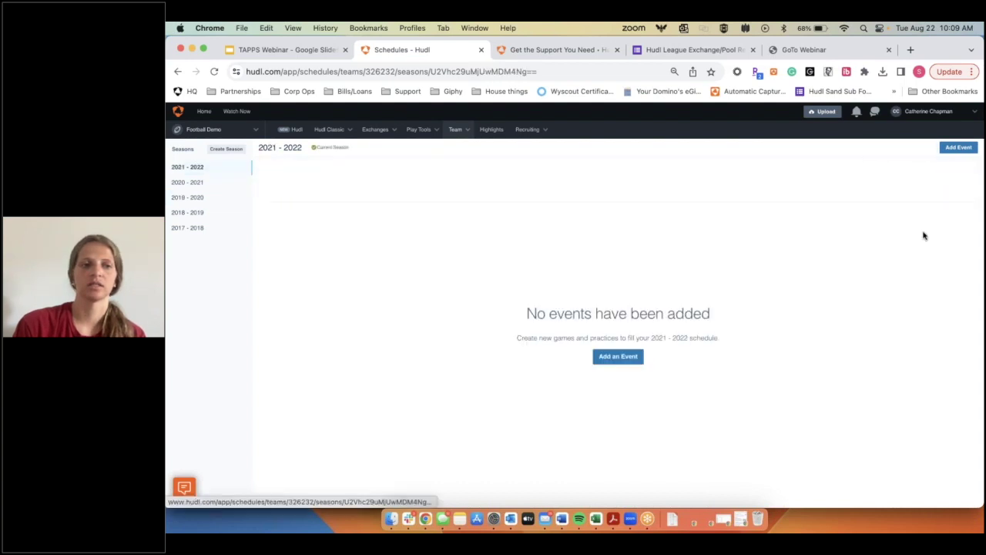
left_click(960, 148)
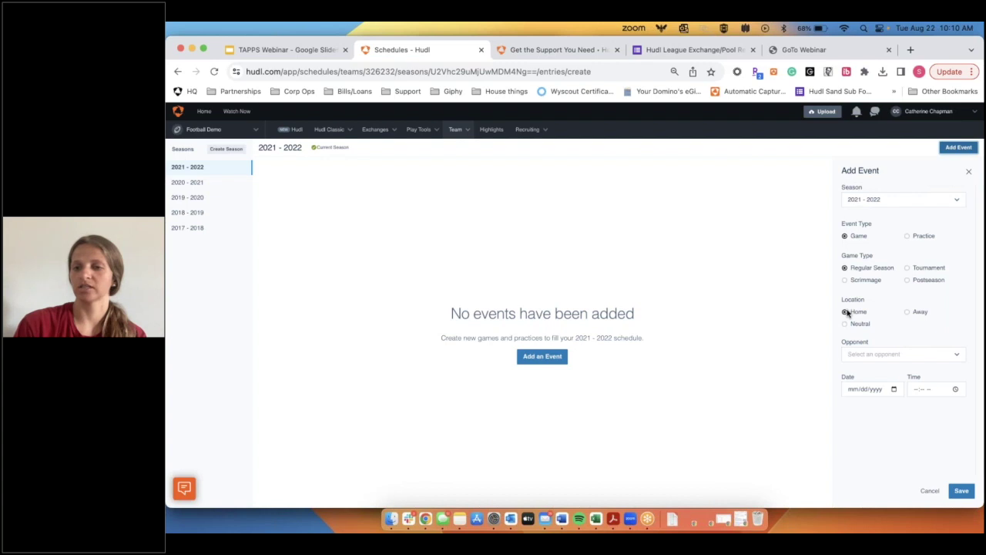
left_click(909, 354)
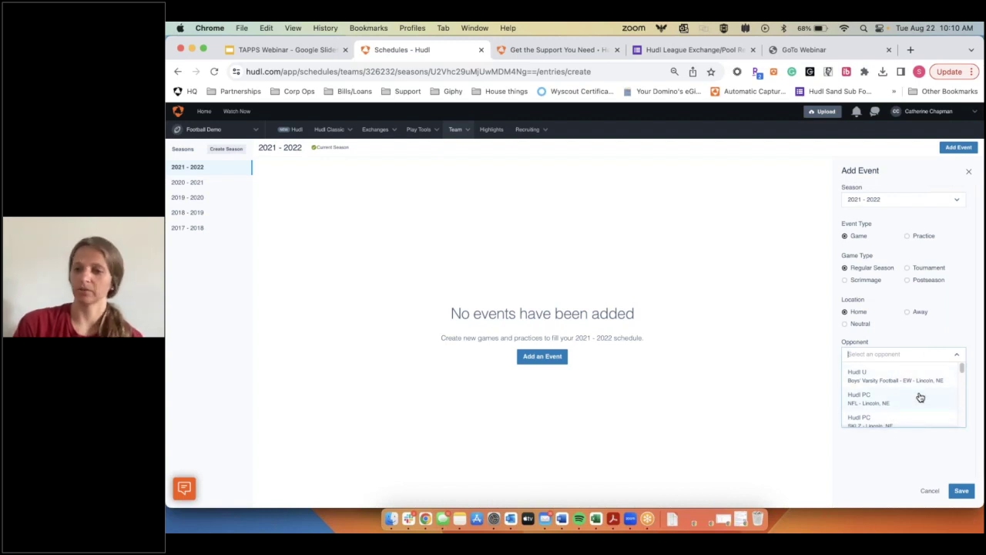
scroll(892, 402, "down", 3)
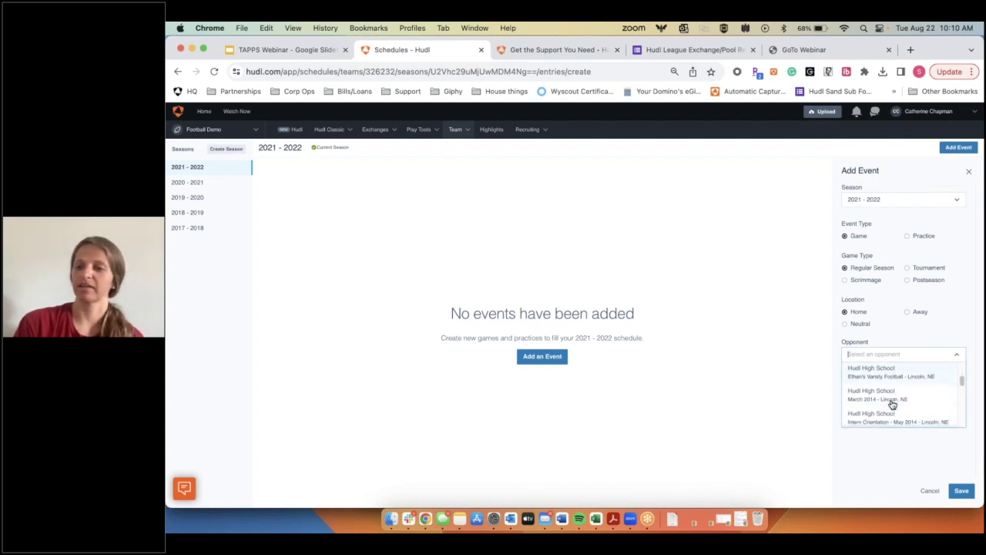
scroll(906, 382, "up", 3)
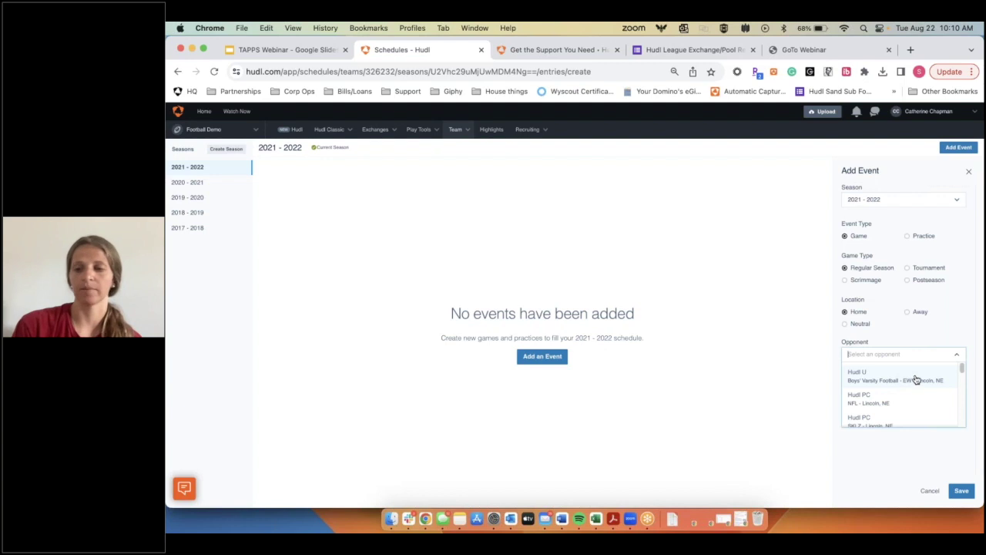
left_click(915, 383)
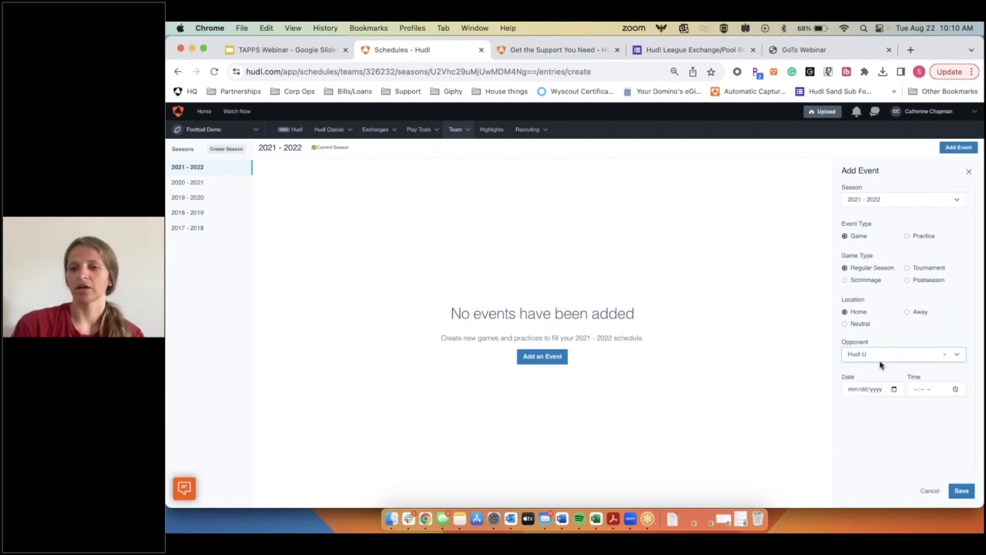
Step: Enter 10/01/2023 at 7:00 PM, save the game, and reopen it for editing
left_click(853, 390)
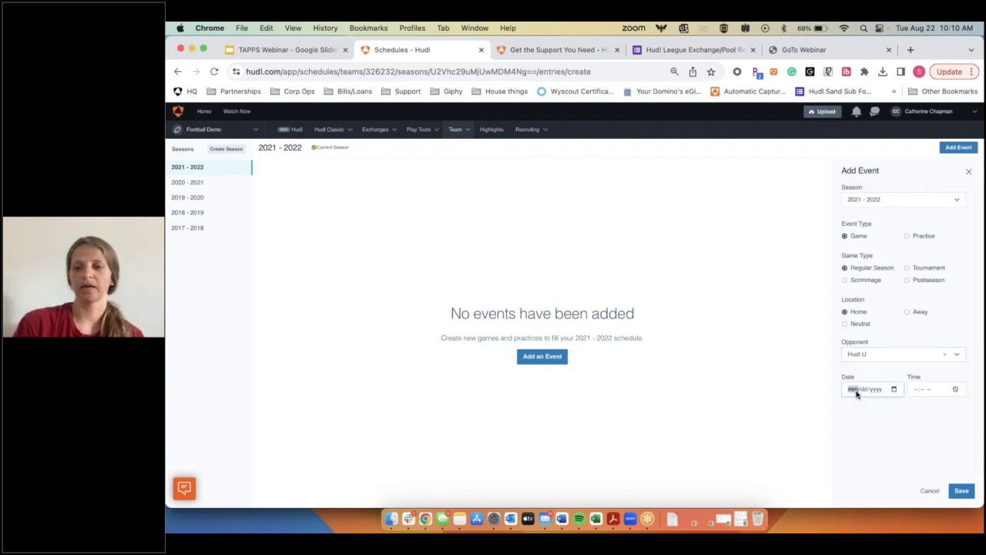
type("10/dd/yyyy")
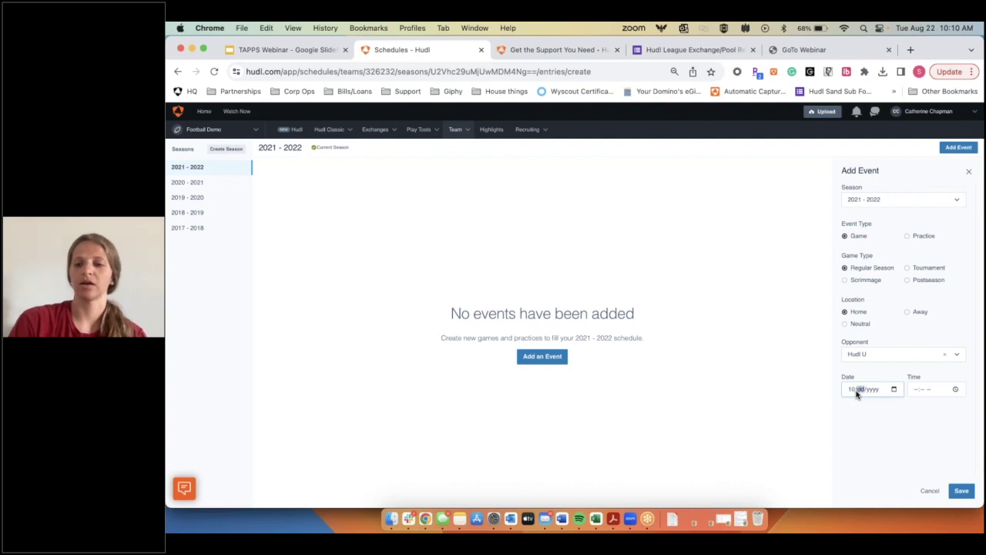
type("12")
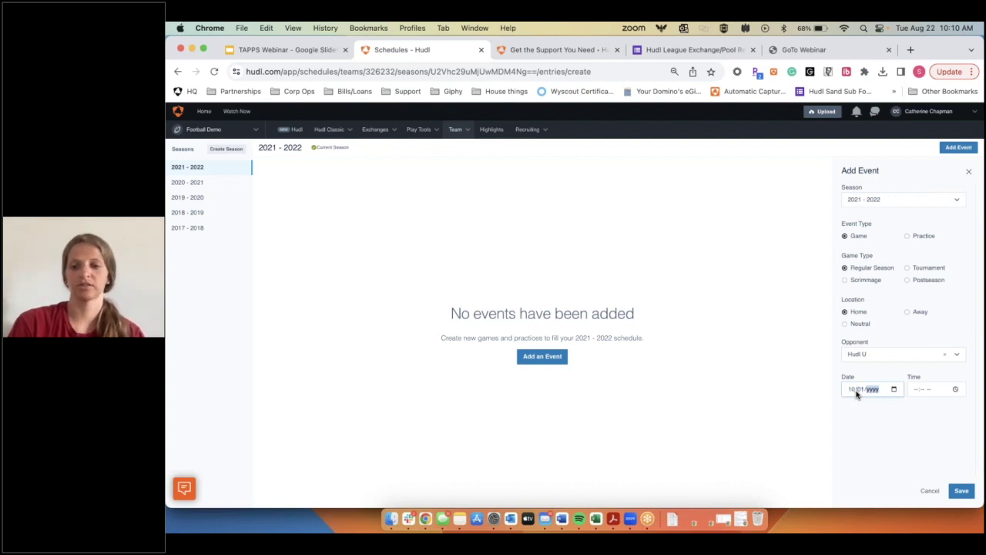
key("Tab")
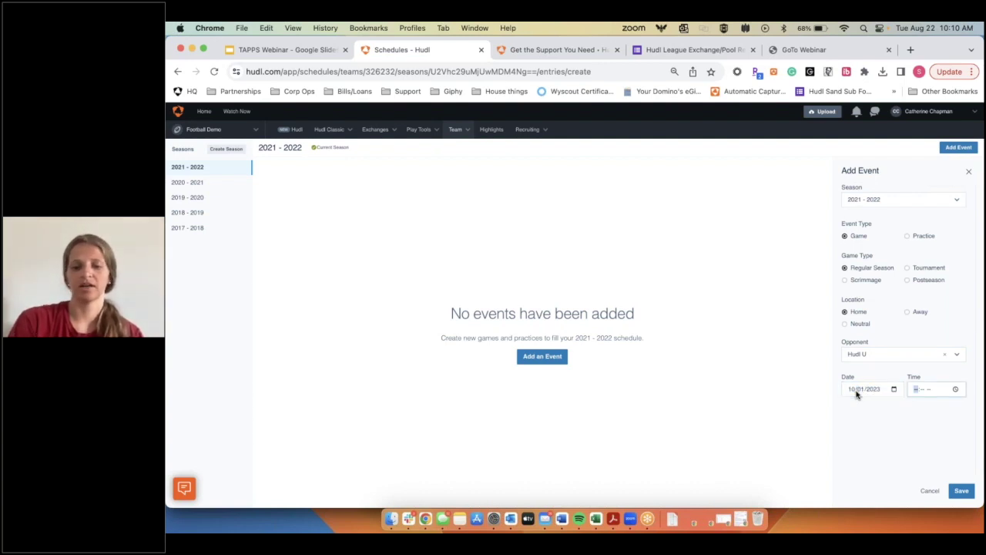
type("7:00 PM")
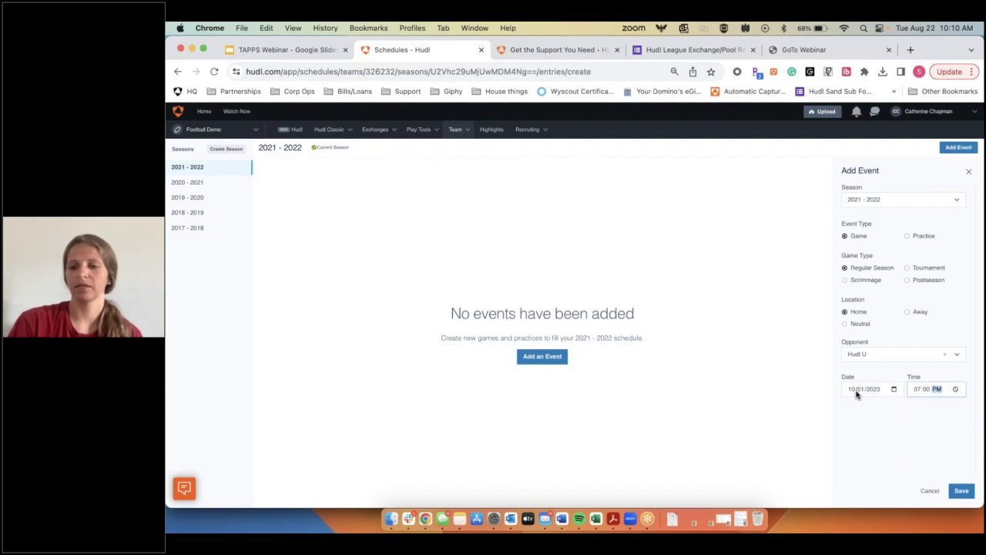
left_click(961, 491)
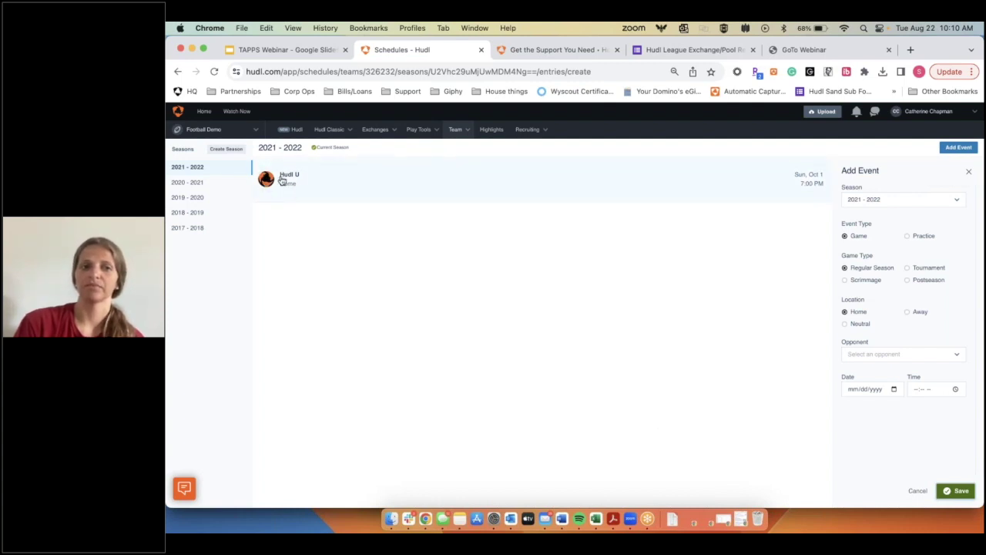
left_click(705, 202)
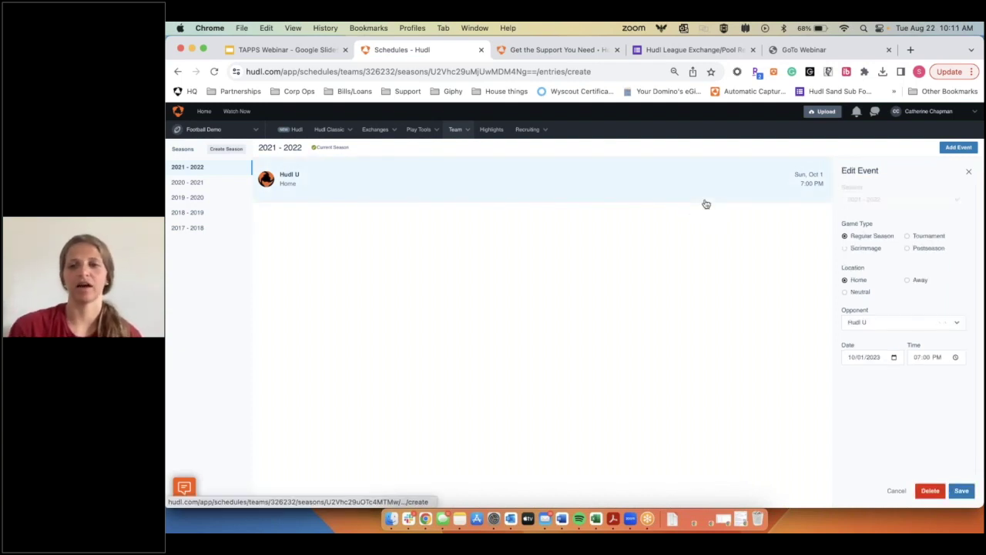
Step: Change the Hudl U game's date to 10/10/2023 and save it
left_click(861, 364)
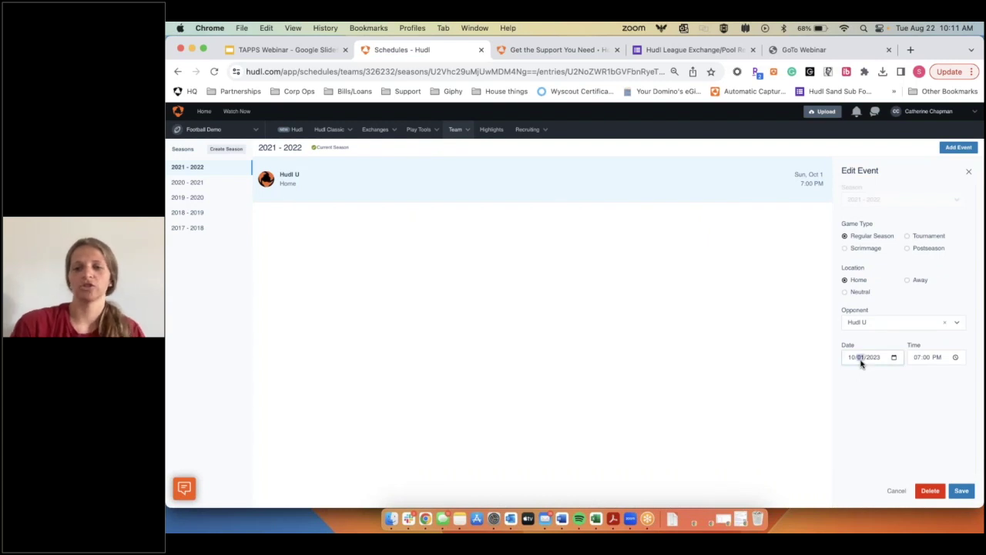
type("10")
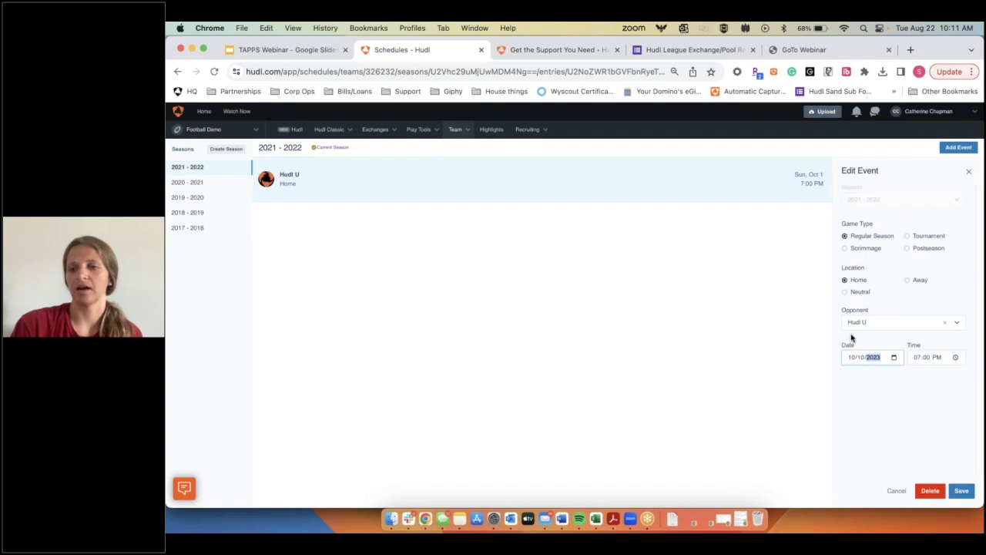
left_click(965, 491)
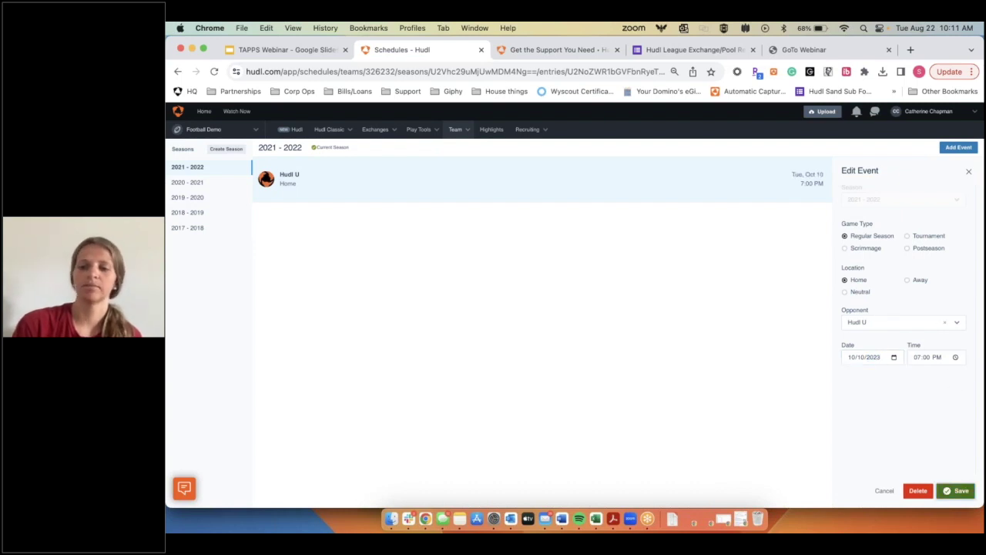
left_click(884, 491)
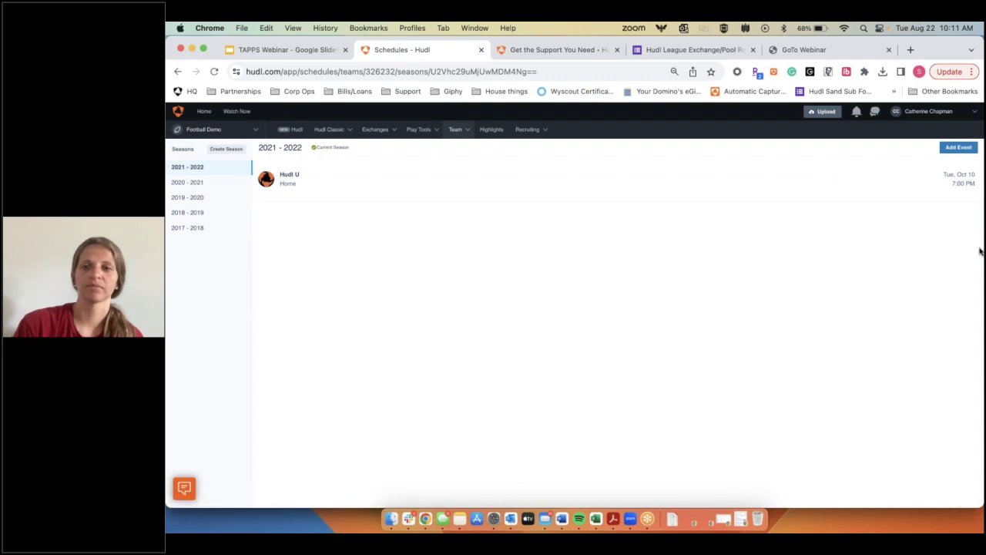
Step: Begin deleting the Hudl U game but cancel to keep it, then go to Upload
left_click(915, 191)
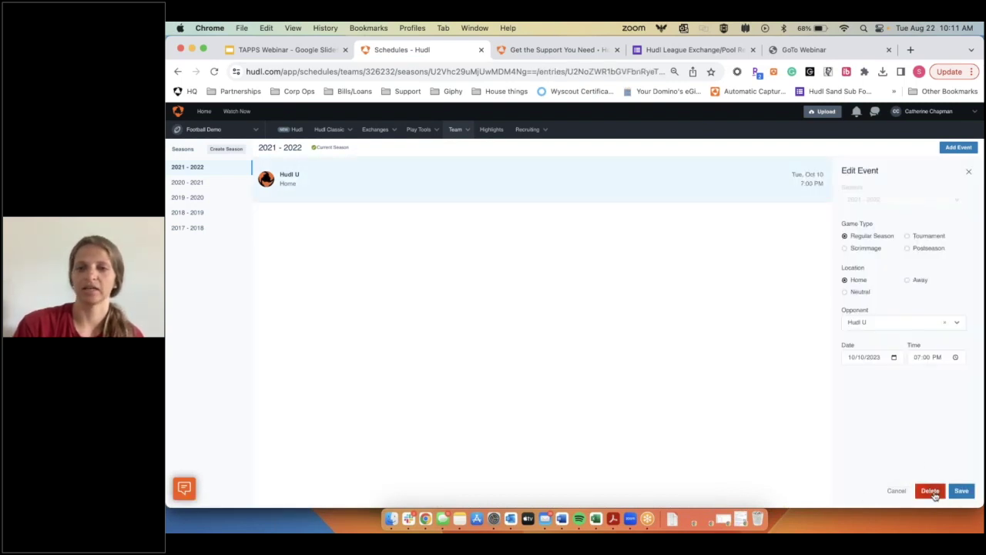
left_click(933, 492)
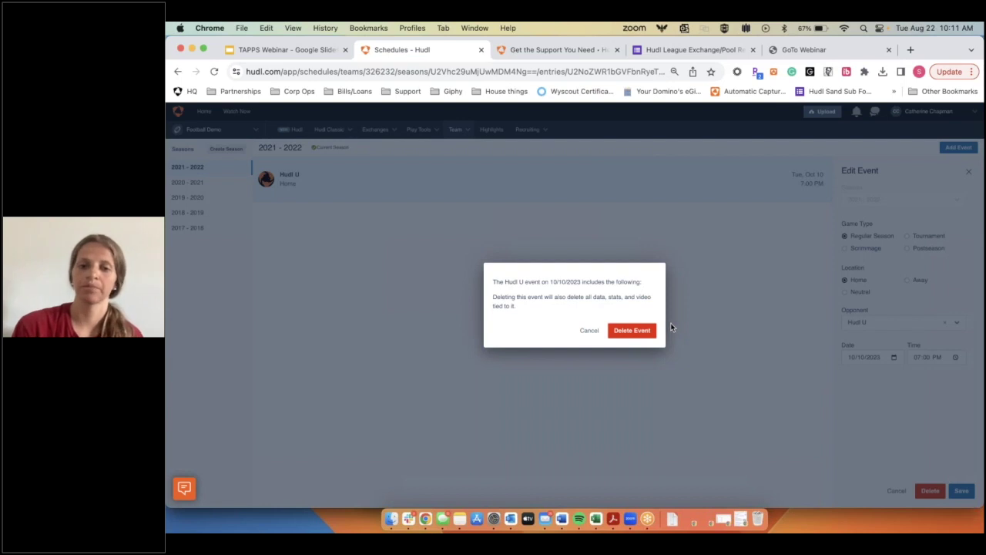
left_click(588, 330)
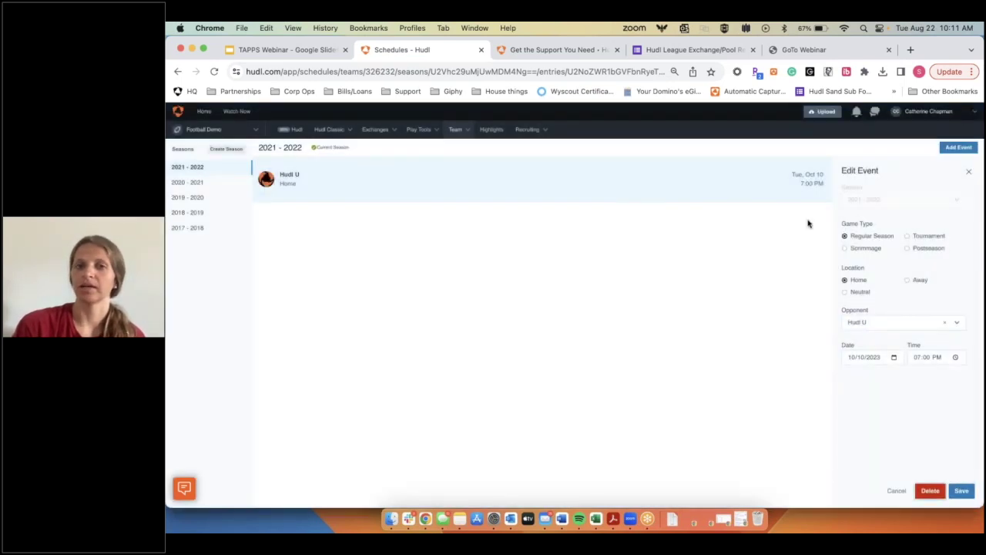
left_click(819, 112)
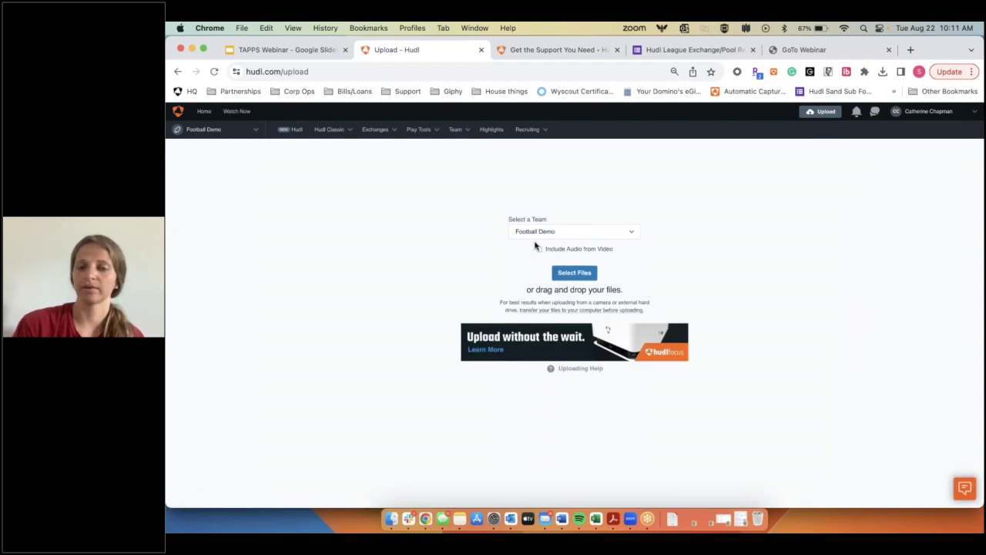
left_click(544, 251)
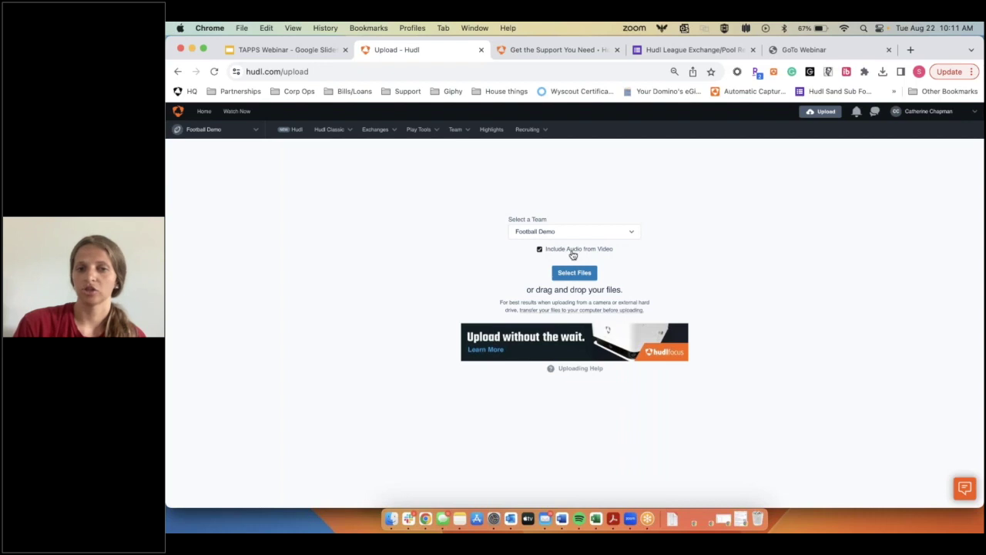
left_click(539, 250)
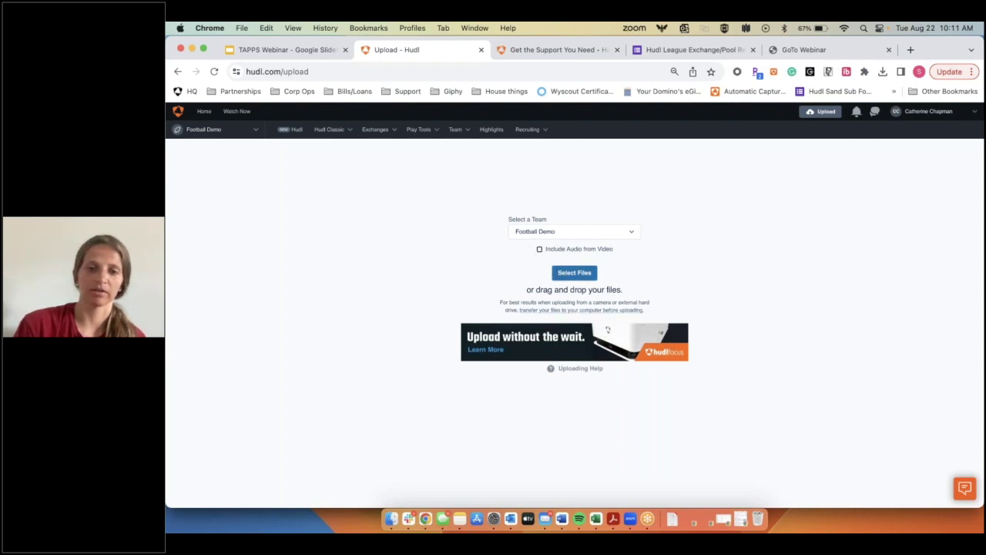
left_click(574, 274)
scroll(539, 326, "down", 3)
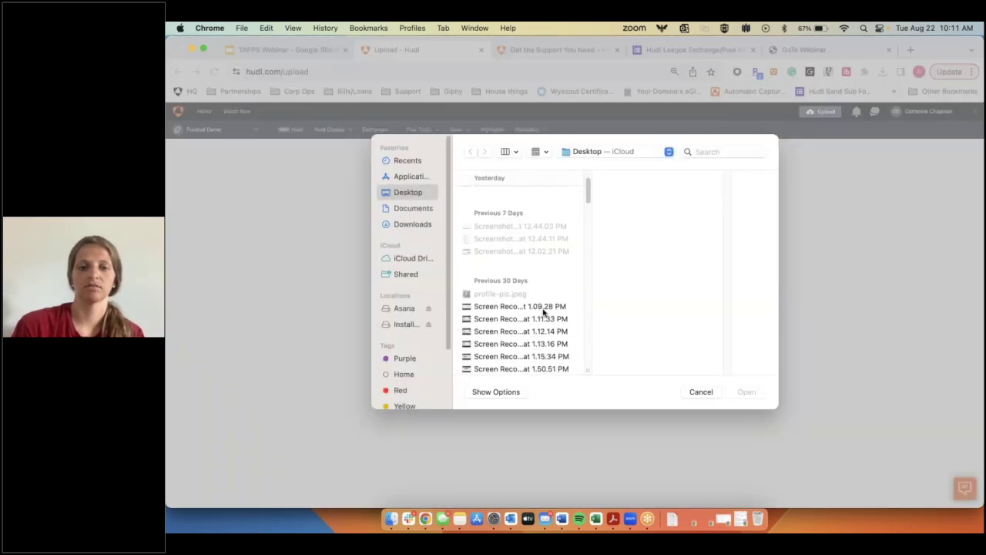
left_click(428, 228)
scroll(535, 282, "down", 3)
left_click_drag(528, 212, 529, 248)
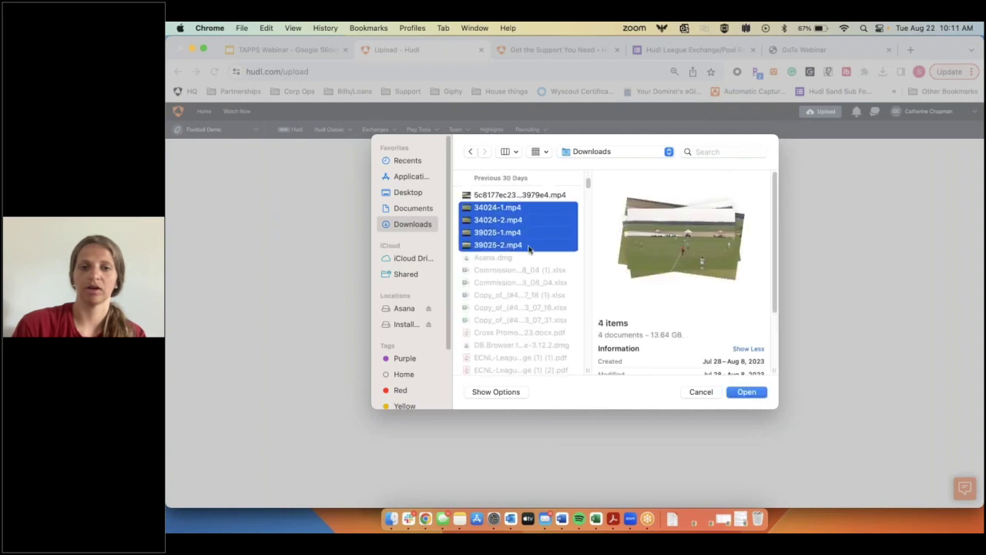
left_click(747, 393)
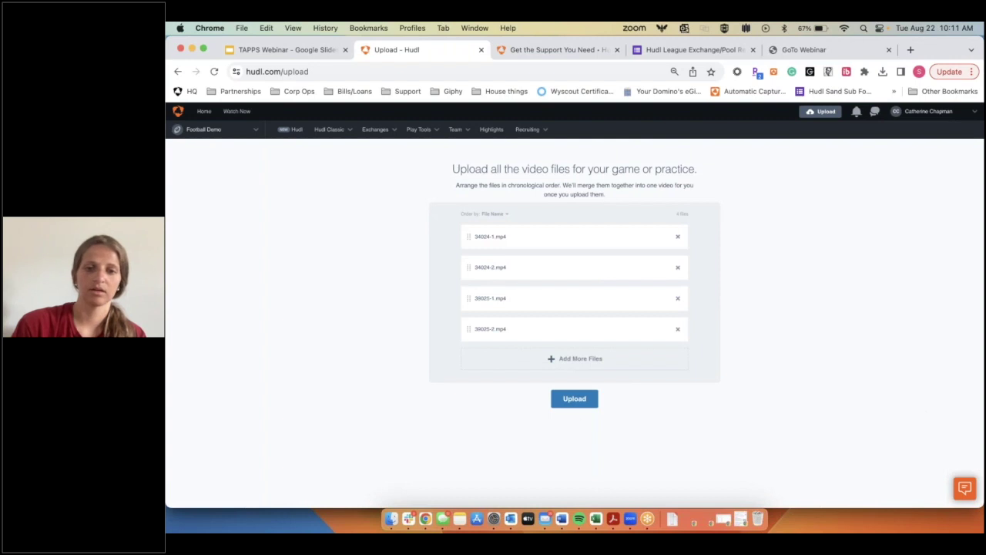
left_click(574, 399)
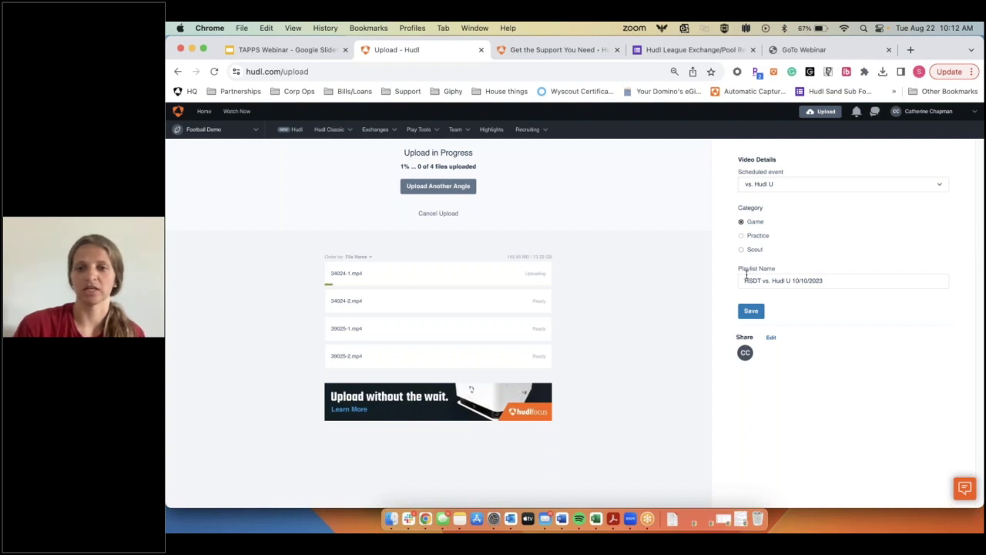
left_click(757, 316)
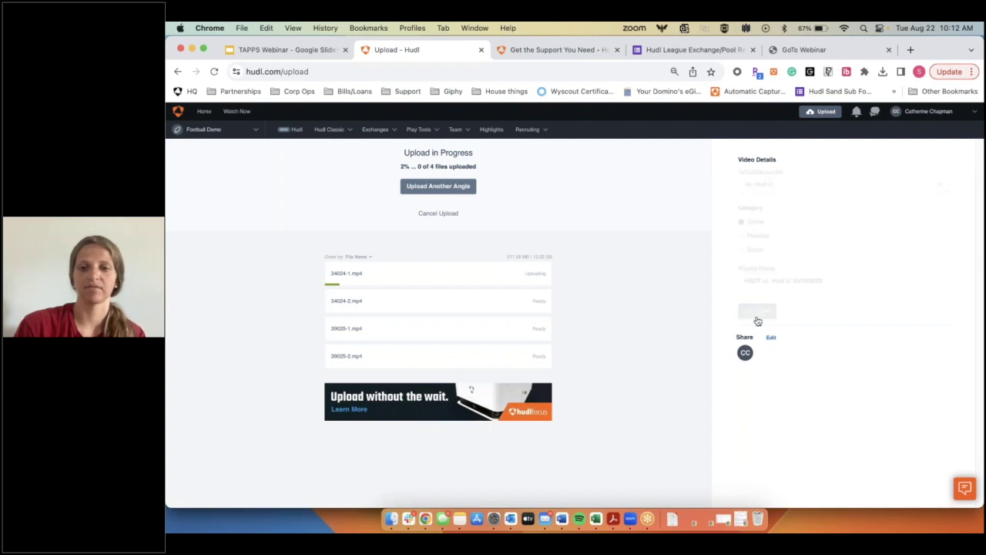
left_click(771, 339)
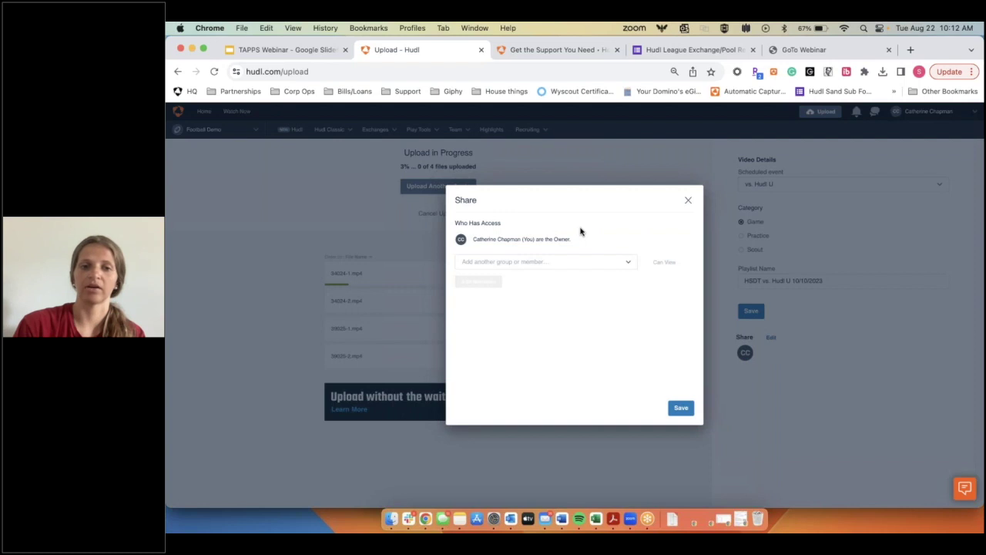
left_click(527, 263)
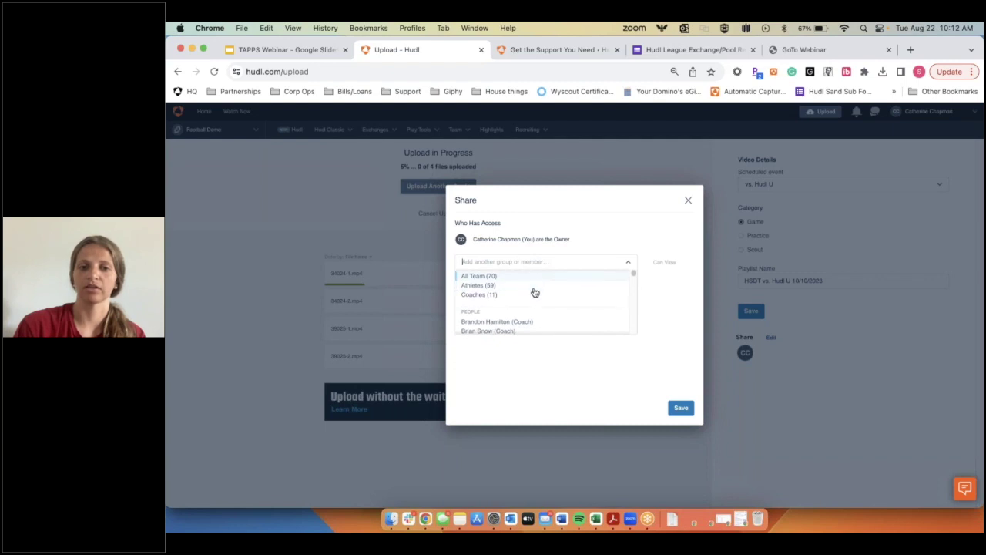
scroll(542, 313, "down", 5)
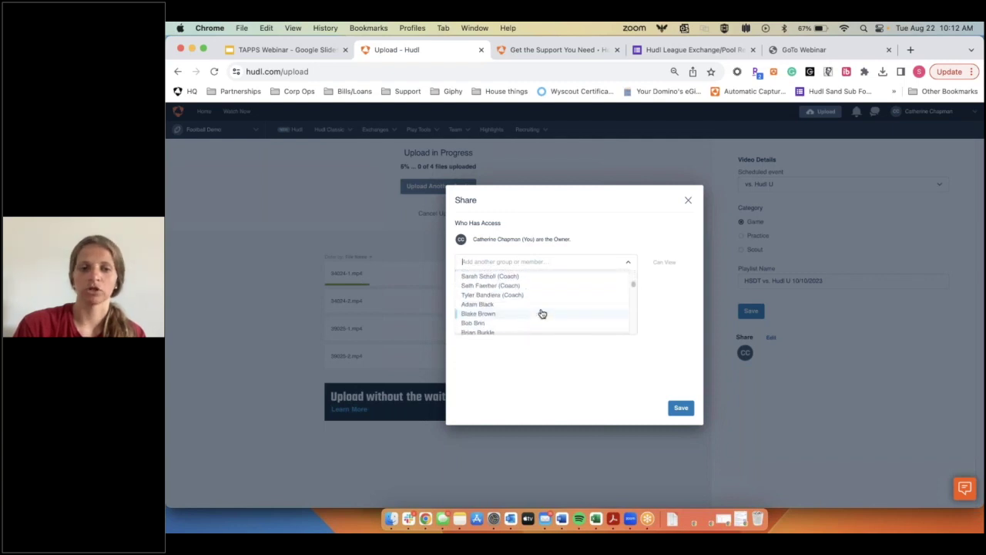
scroll(541, 313, "up", 5)
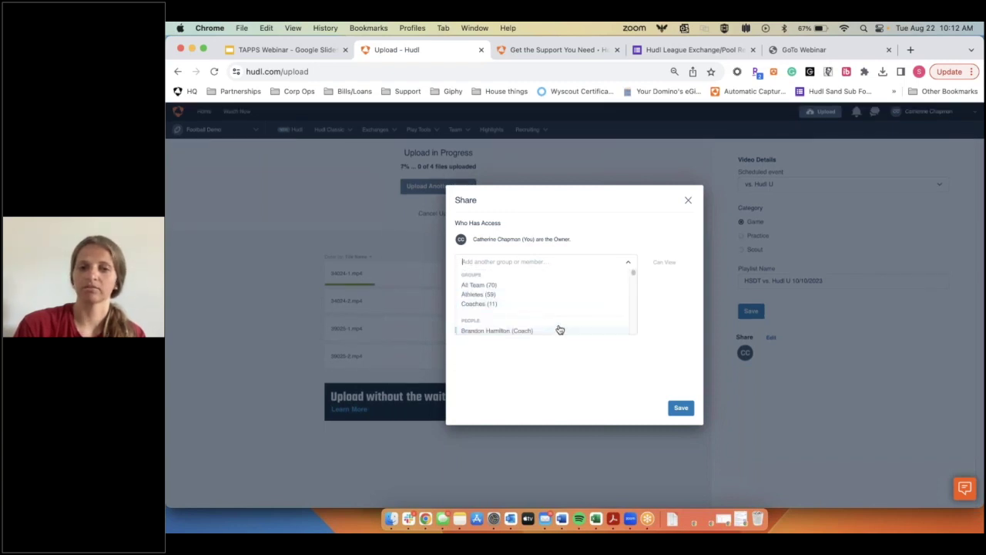
left_click(689, 202)
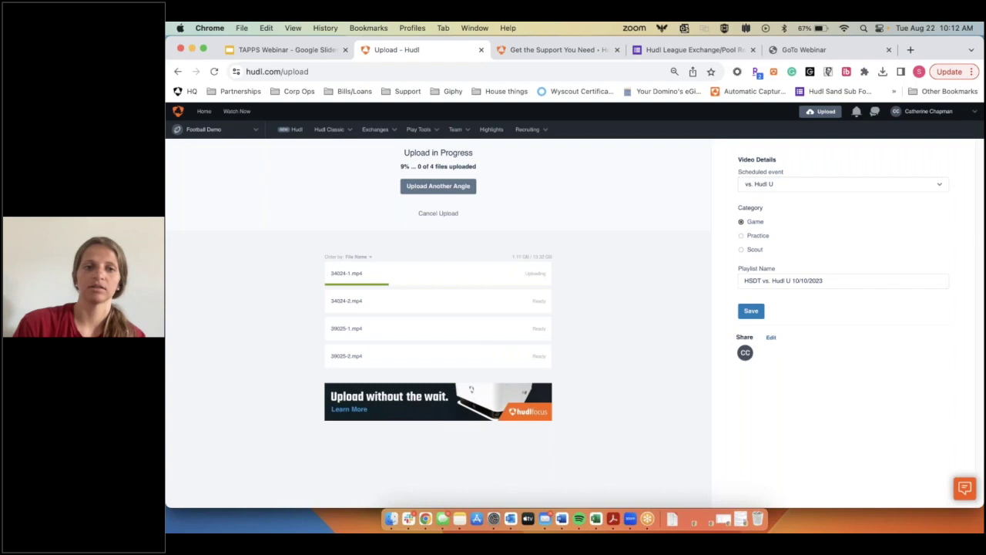
left_click(438, 214)
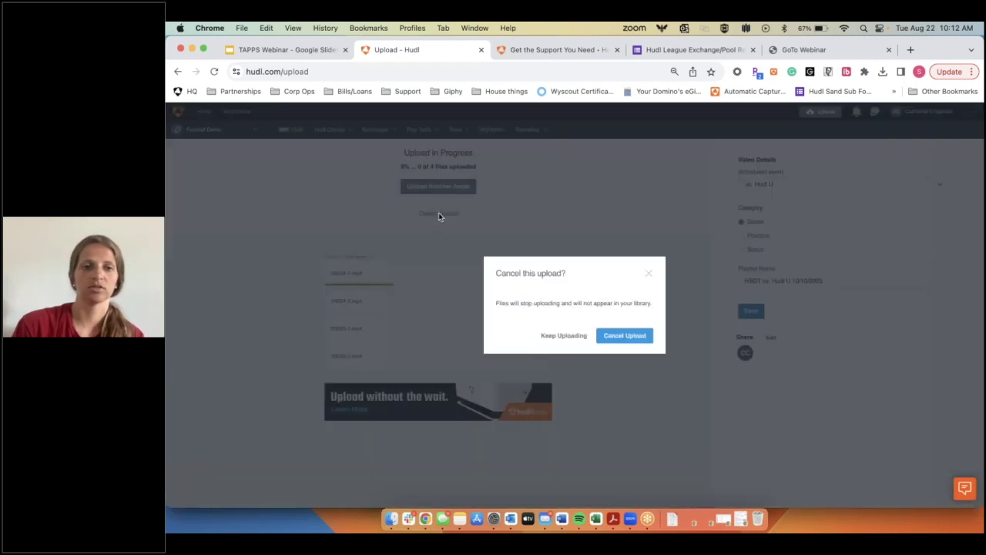
left_click(644, 343)
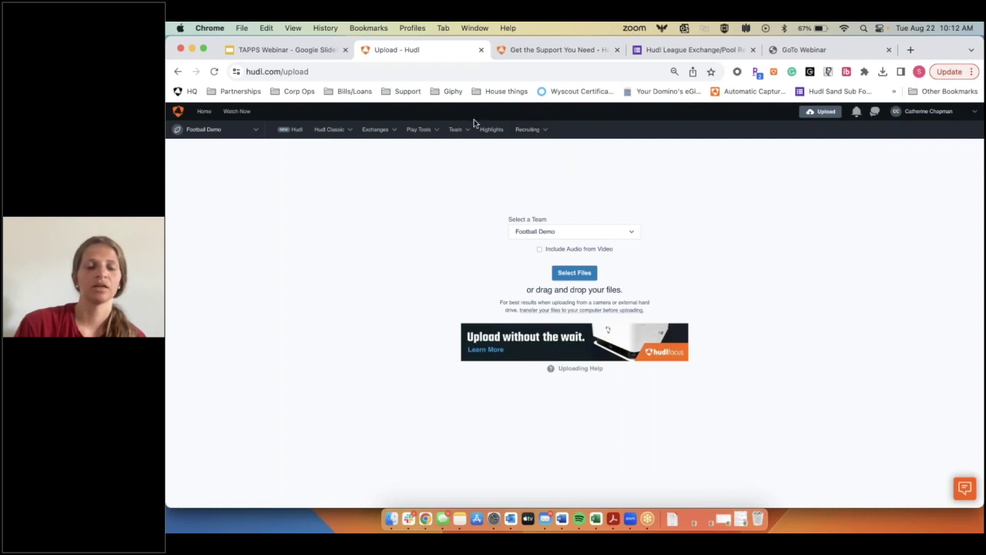
Step: Open the team's video library in new Hudl and dismiss the What's New and pro tip popups
left_click(375, 129)
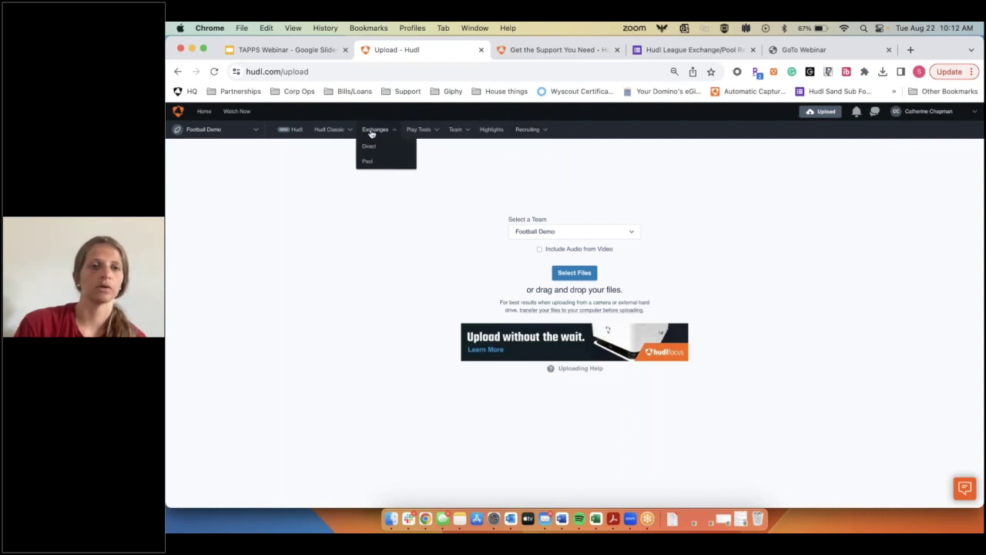
mouse_move(328, 129)
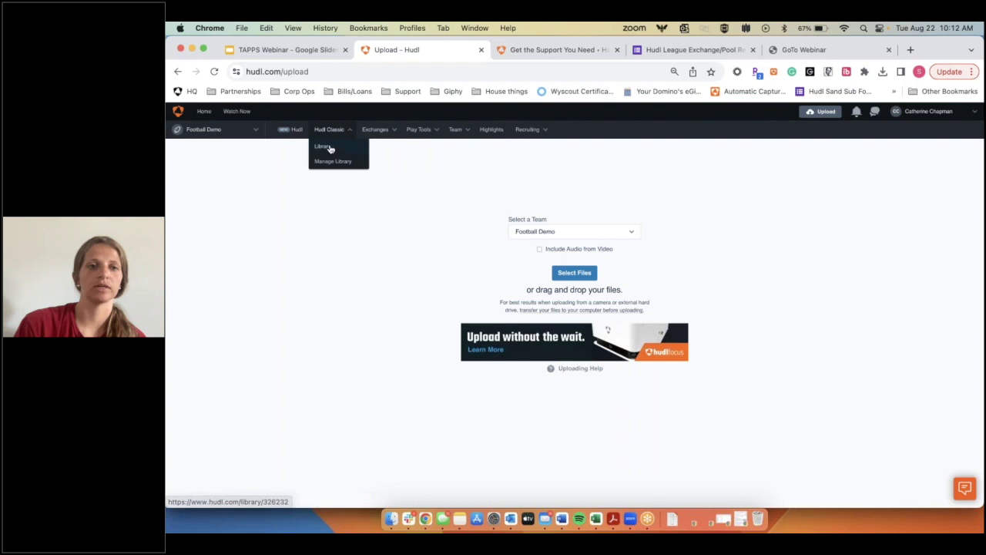
left_click(286, 131)
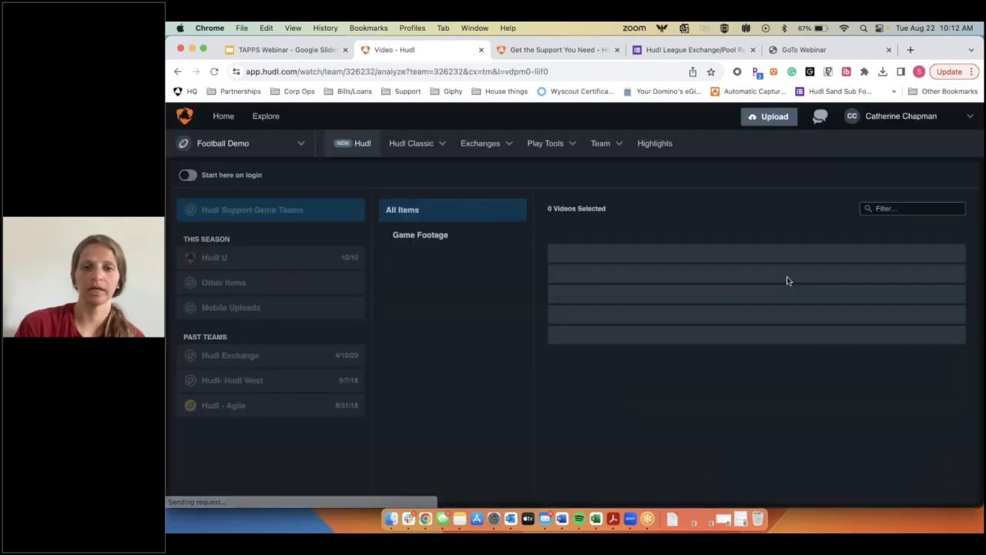
left_click(745, 164)
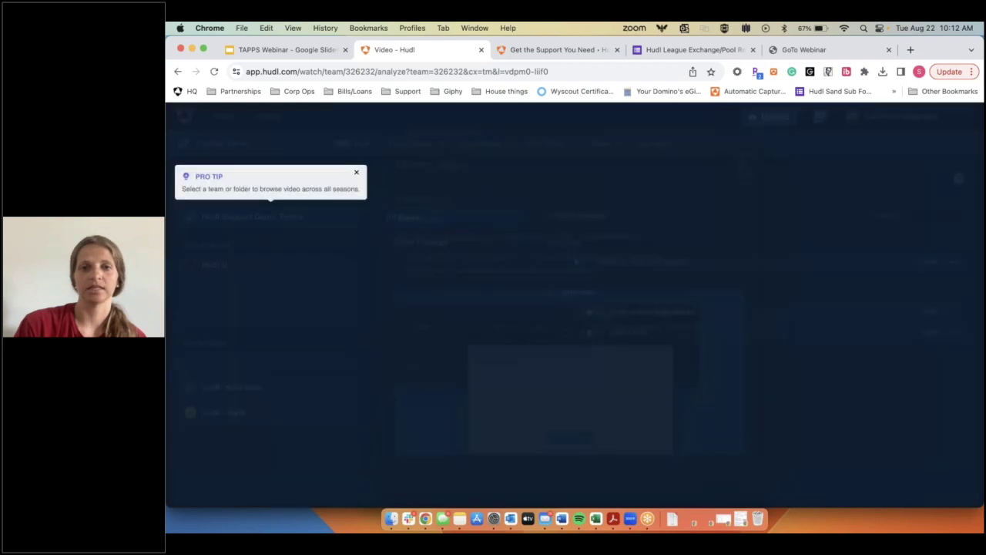
left_click(357, 175)
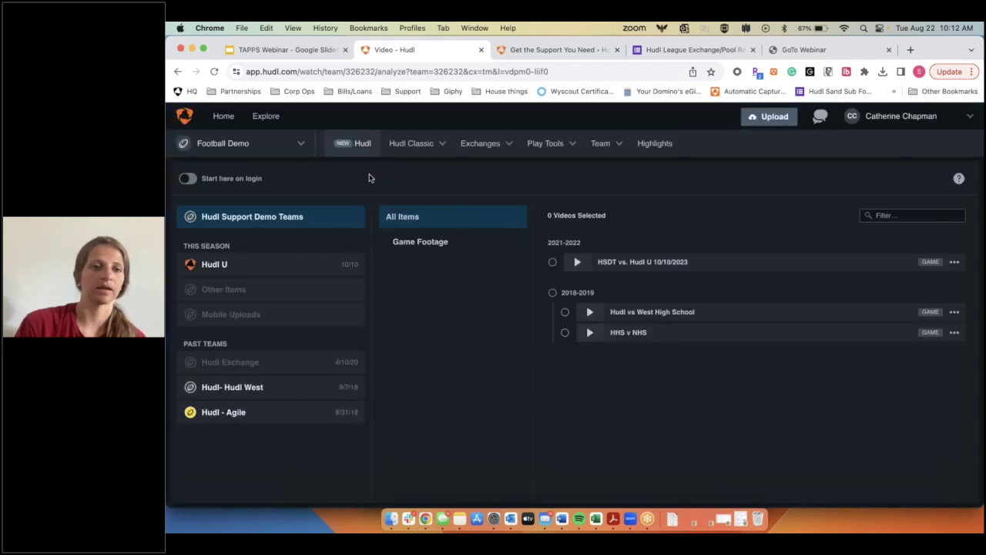
Step: Play the HSDT vs. Hudl U 10/10/2023 video
left_click(798, 265)
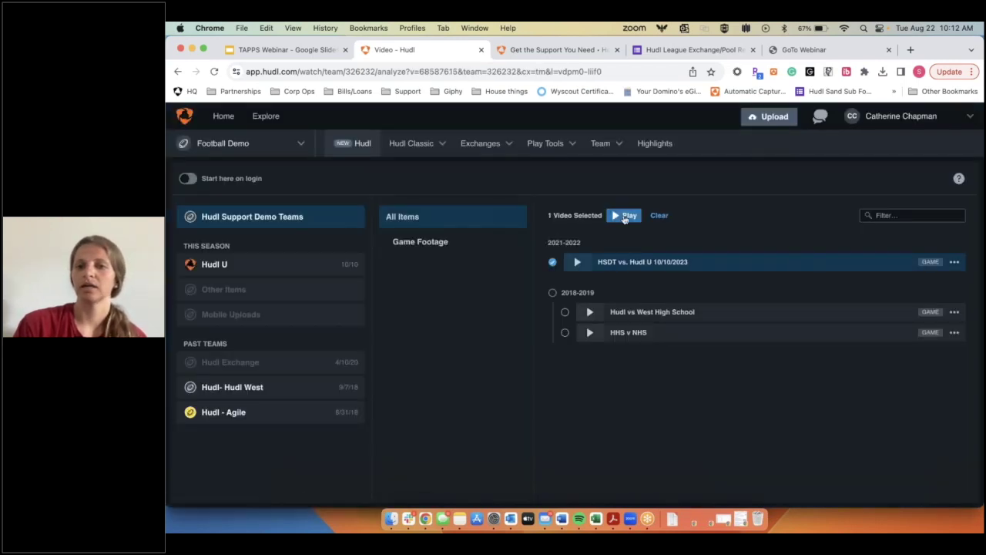
left_click(626, 216)
scroll(910, 443, "down", 3)
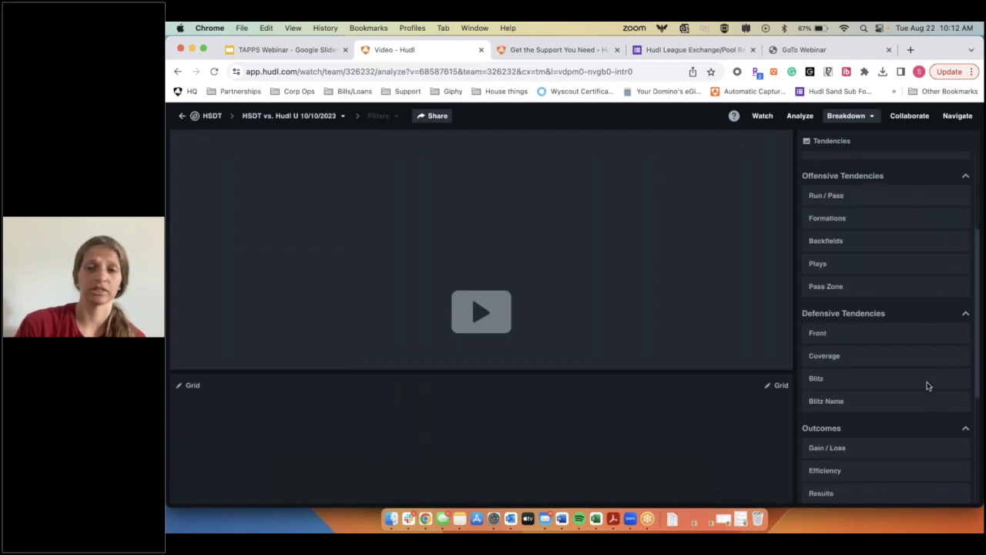
scroll(866, 318, "down", 3)
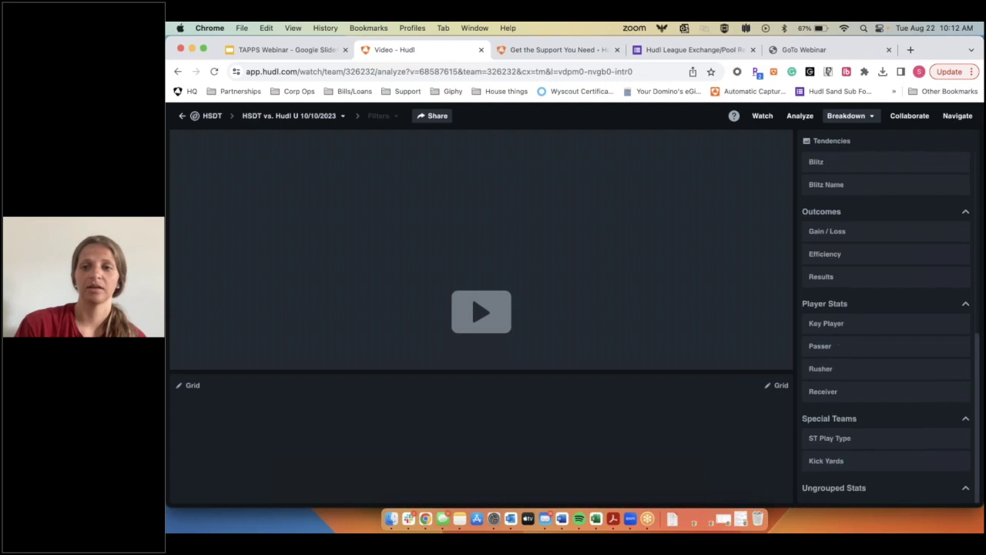
scroll(866, 317, "up", 6)
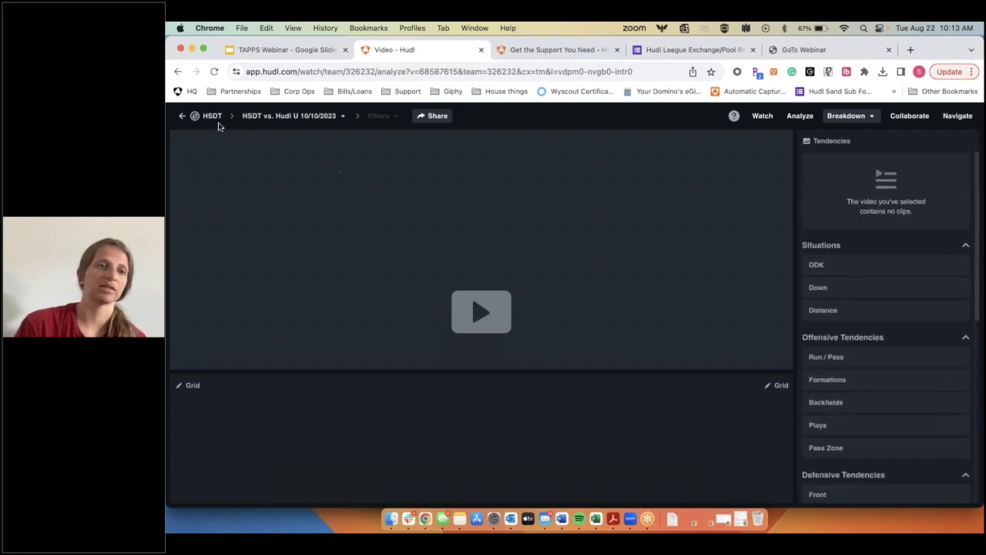
Step: Back in the library, select Hudl vs West High School and HHS v NHS and play them together
left_click(213, 117)
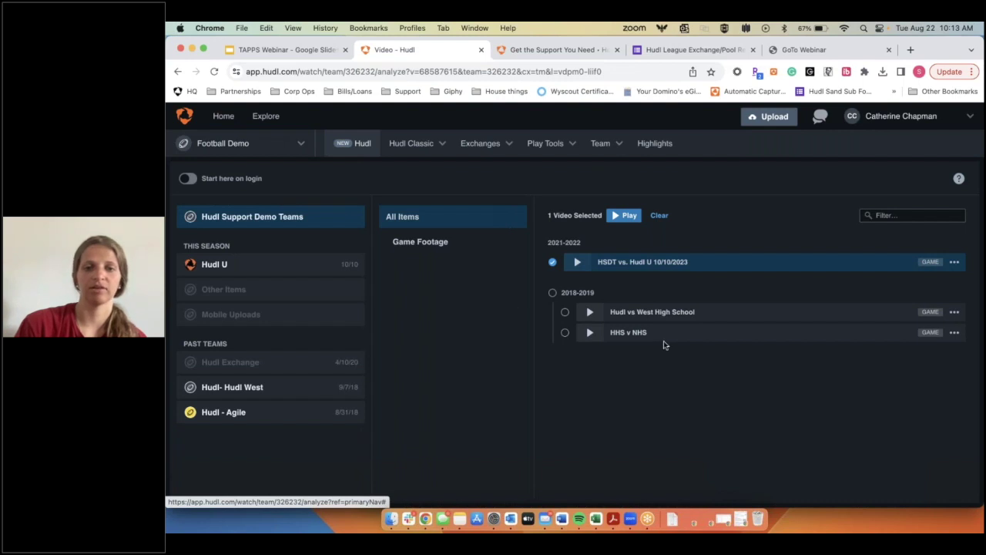
left_click(668, 314)
left_click(565, 333)
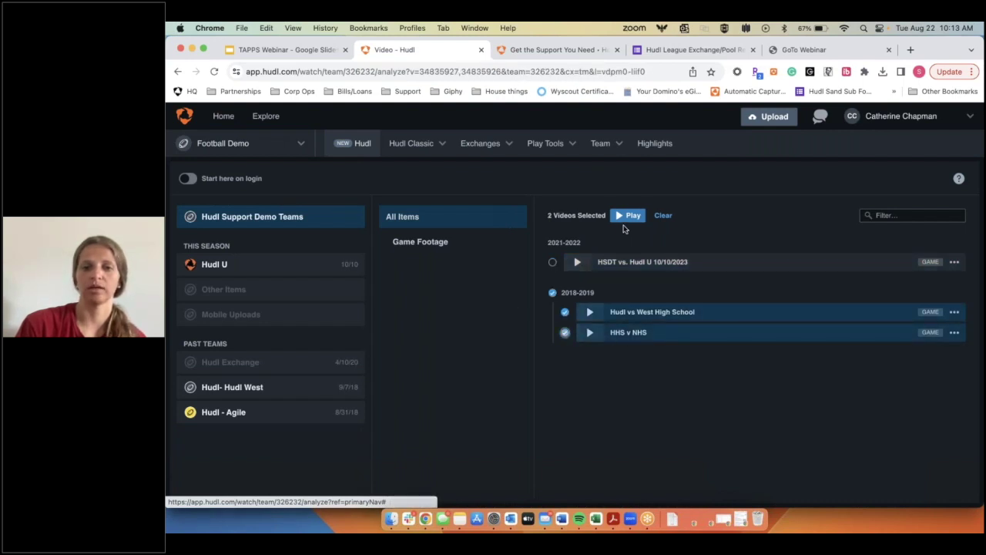
left_click(628, 215)
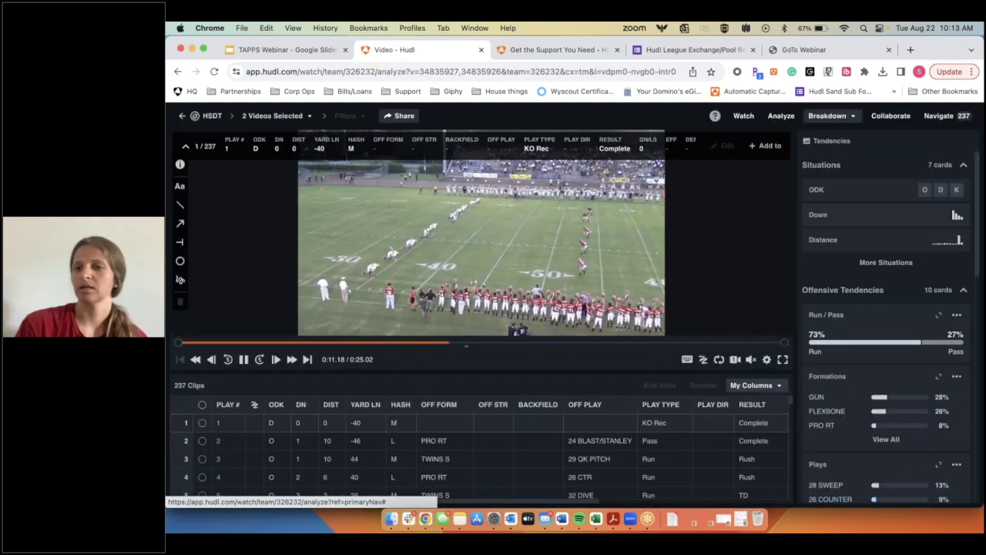
Step: Filter the clips to ODK O and 2nd down, then return to the video library
left_click(924, 190)
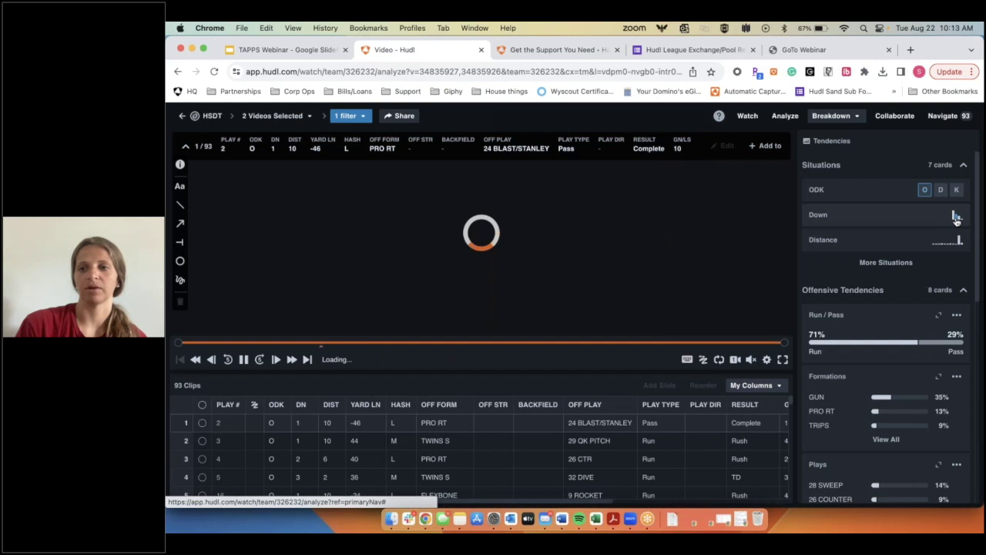
left_click(956, 216)
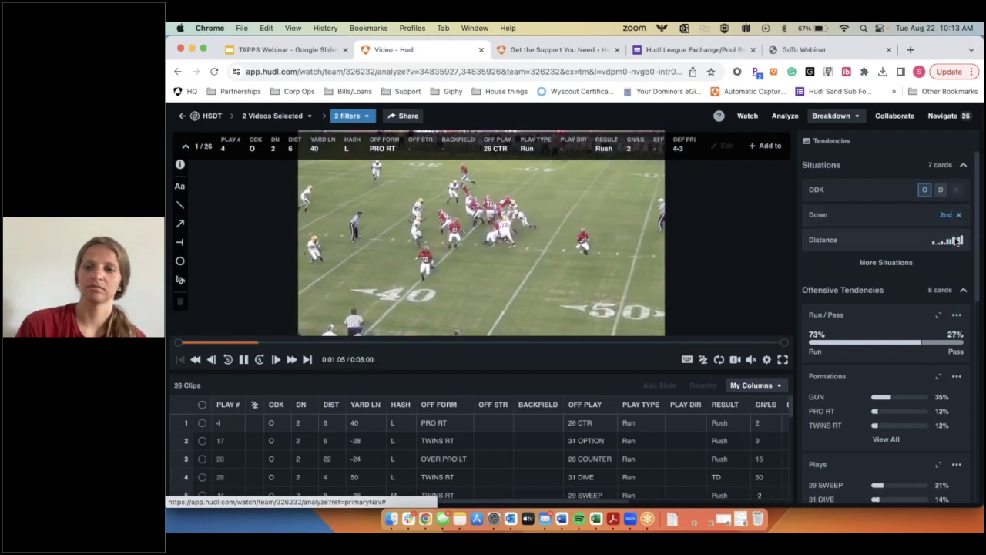
scroll(886, 416, "down", 3)
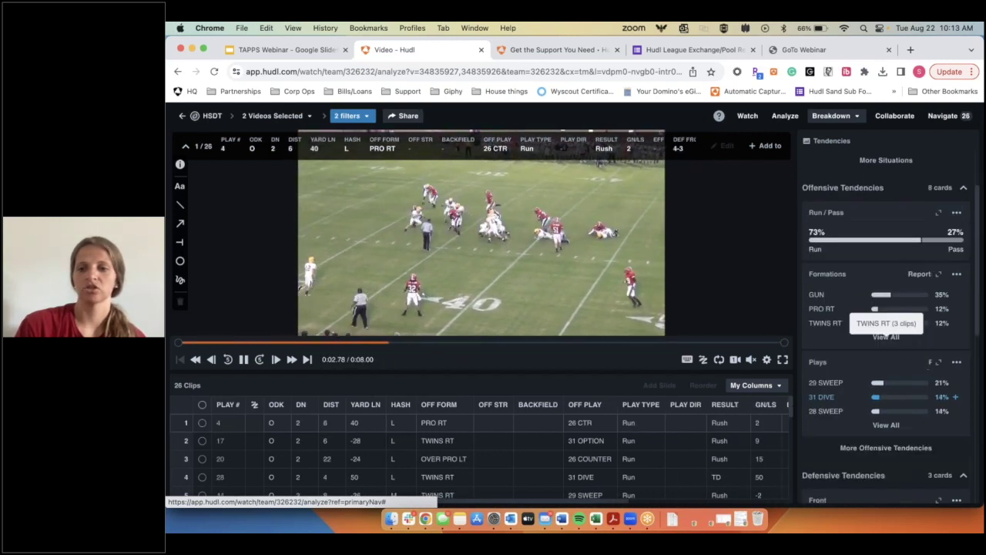
scroll(909, 370, "down", 8)
scroll(920, 430, "up", 12)
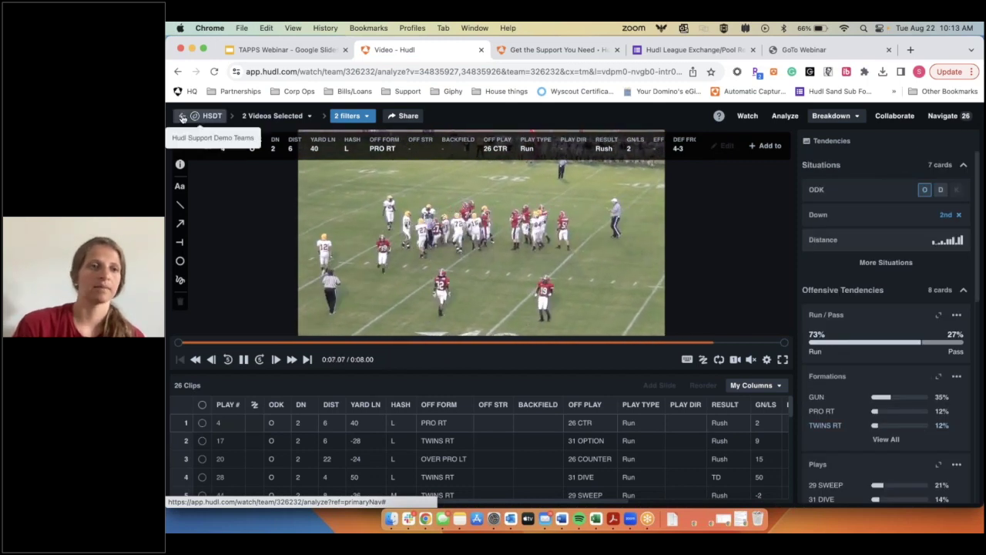
left_click(182, 117)
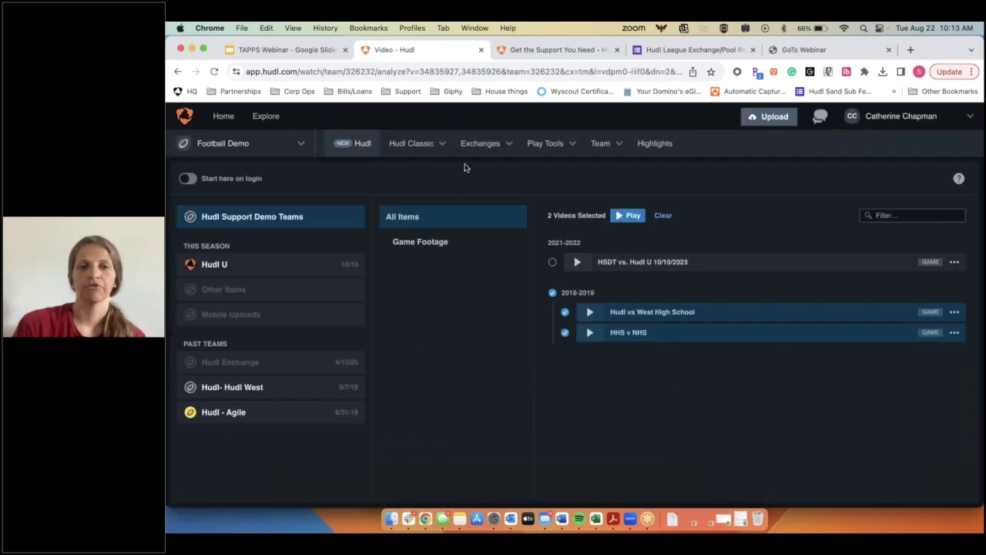
Step: Go to the Hudl home page and open the League Pool from the Exchanges menu
left_click(497, 145)
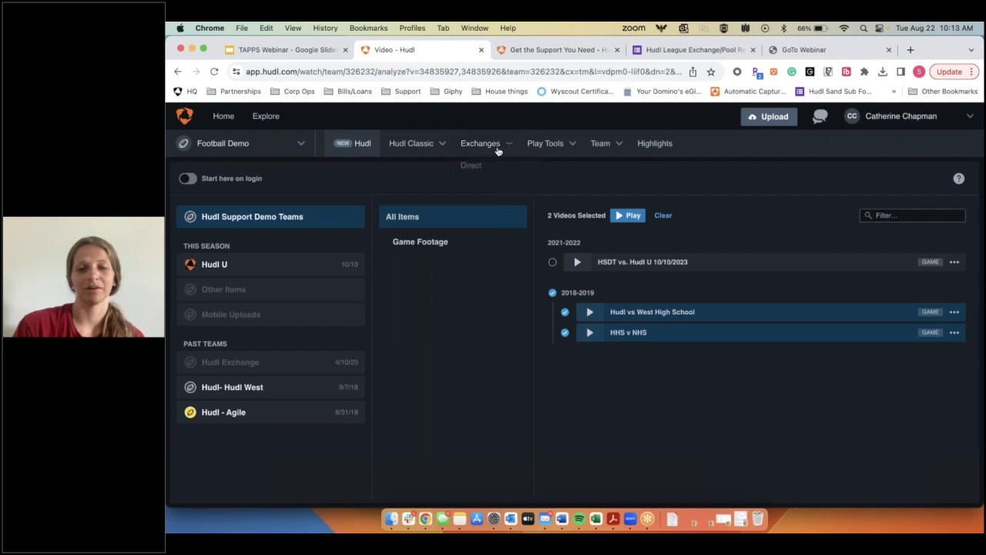
mouse_move(495, 151)
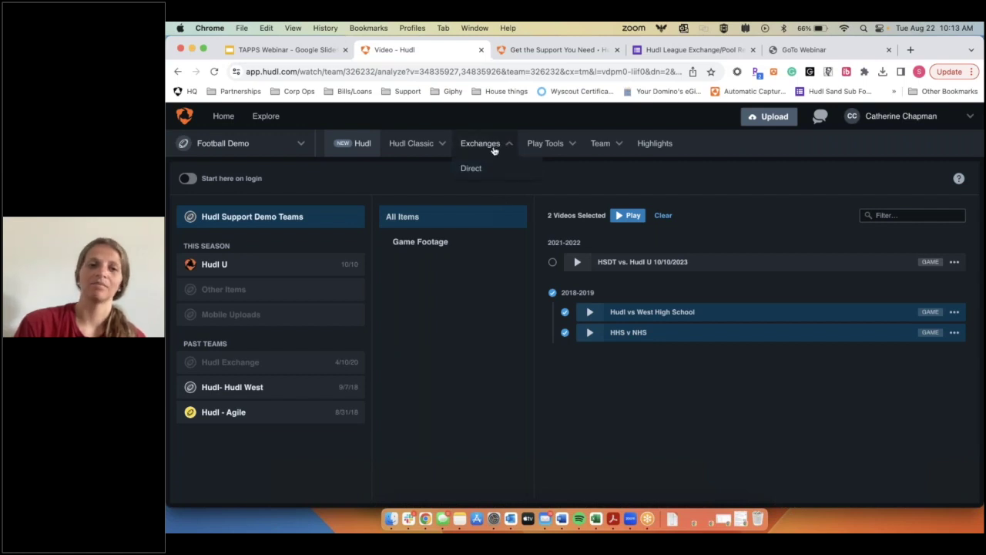
mouse_move(412, 153)
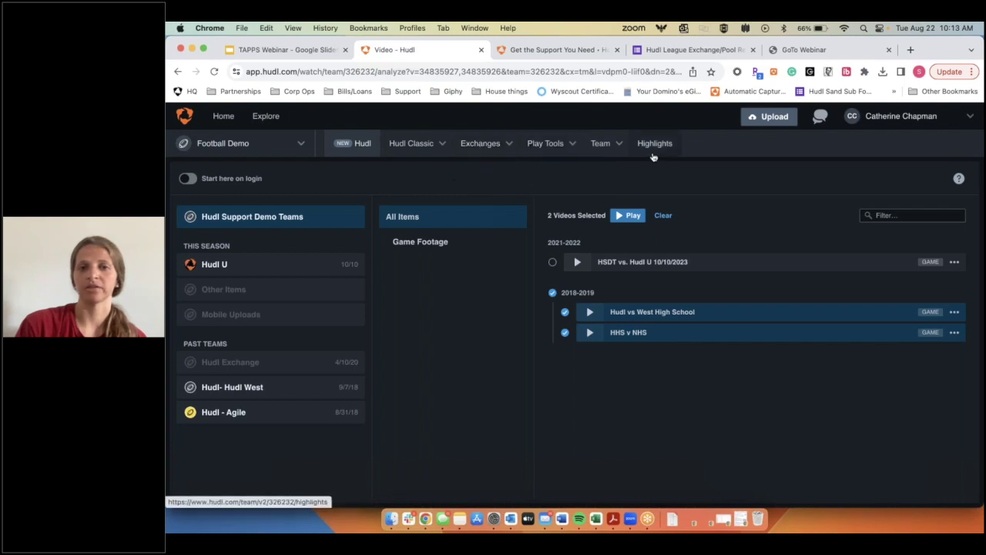
left_click(223, 117)
mouse_move(481, 145)
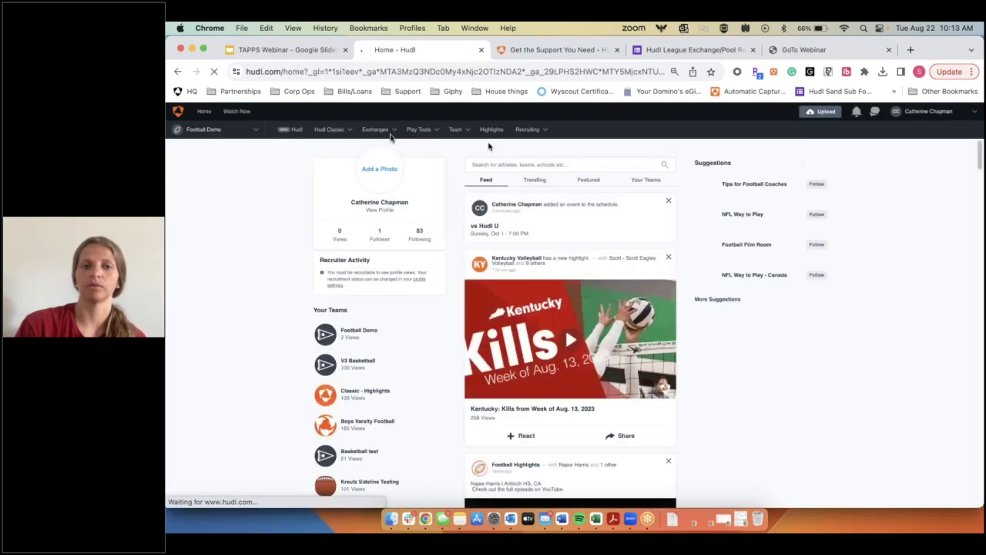
mouse_move(374, 132)
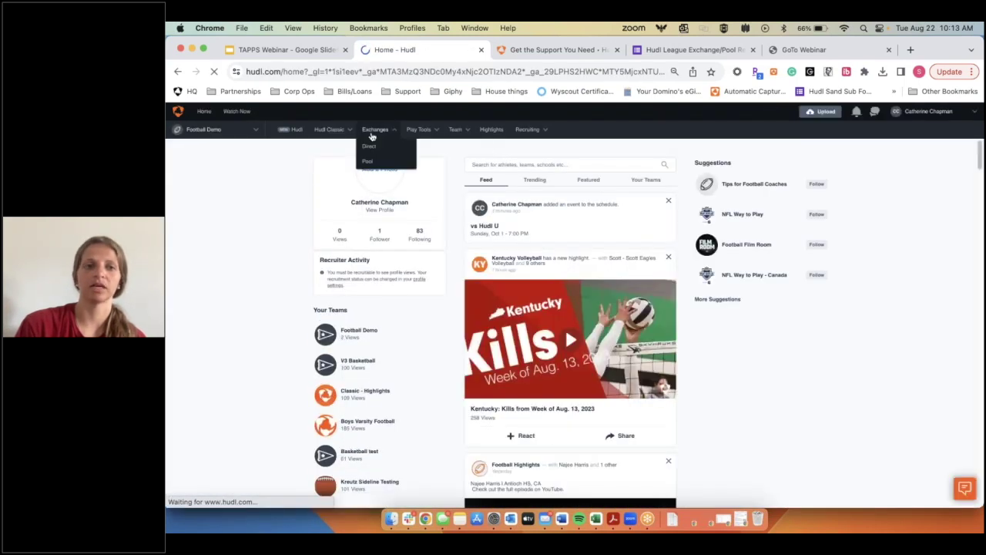
left_click(372, 162)
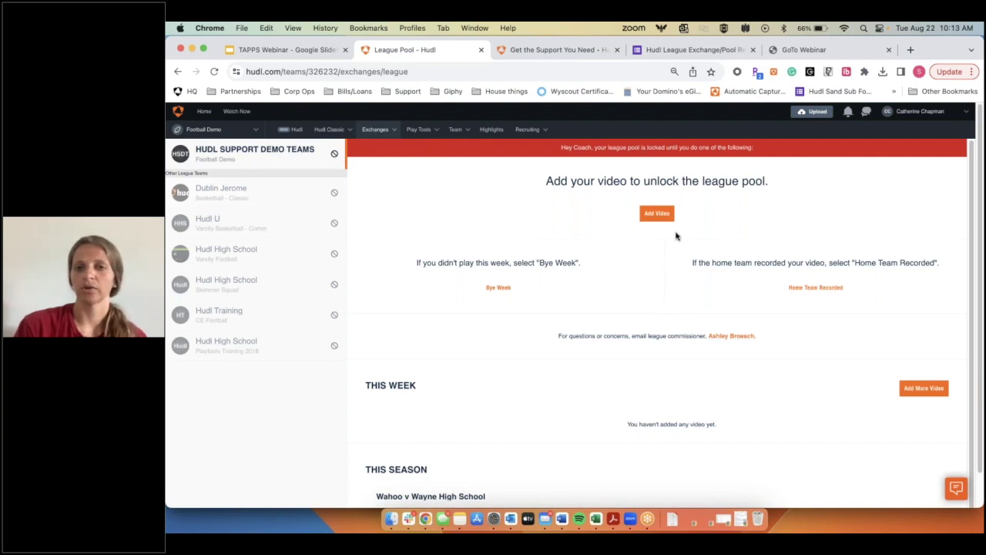
Step: Start adding a video and choose the HHS v NHS playlist from the 2018-2019 Agile High School game
left_click(657, 213)
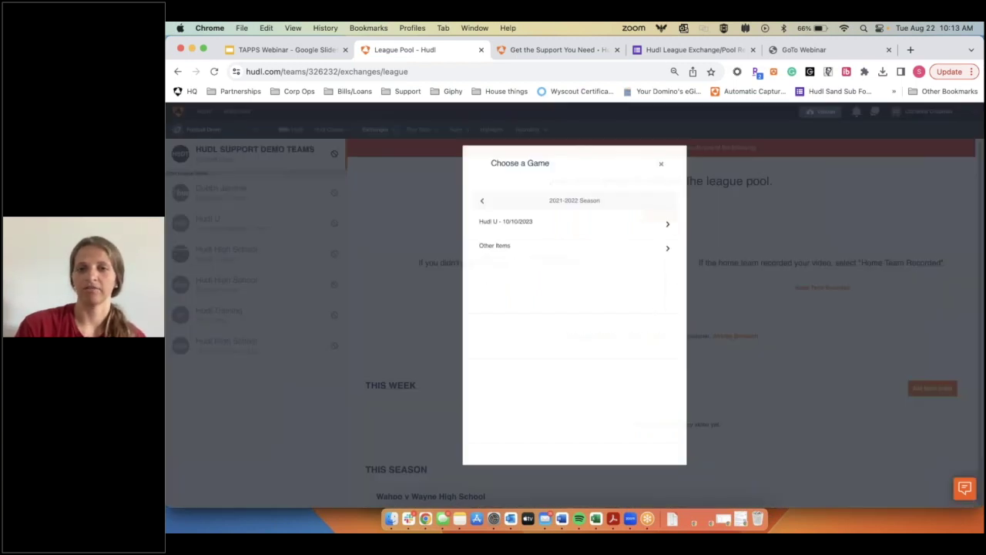
left_click(482, 200)
left_click(562, 223)
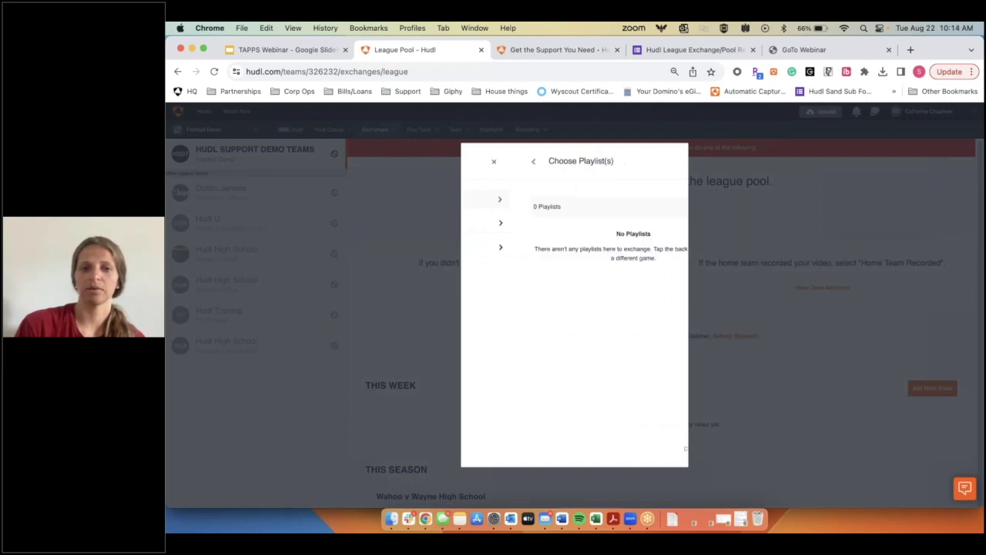
left_click(475, 162)
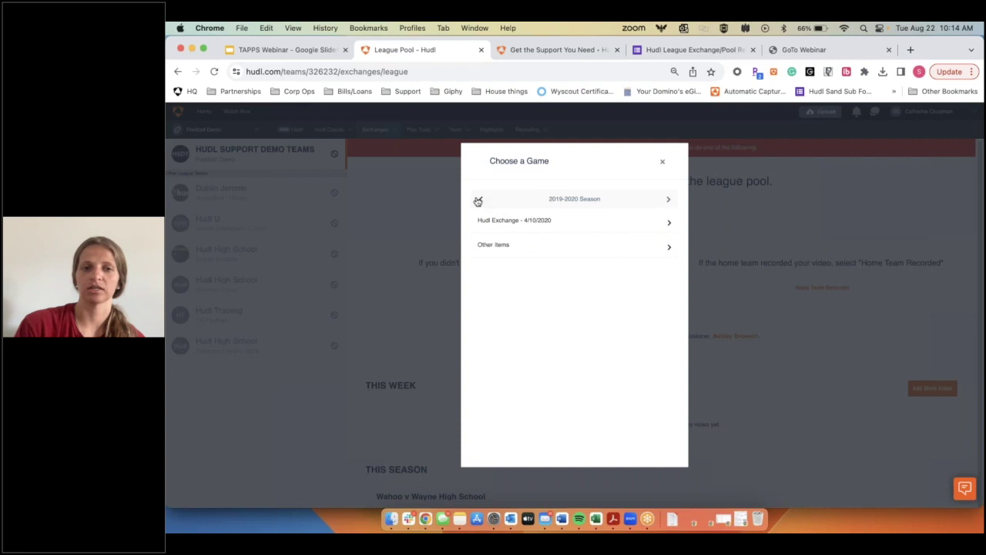
left_click(479, 200)
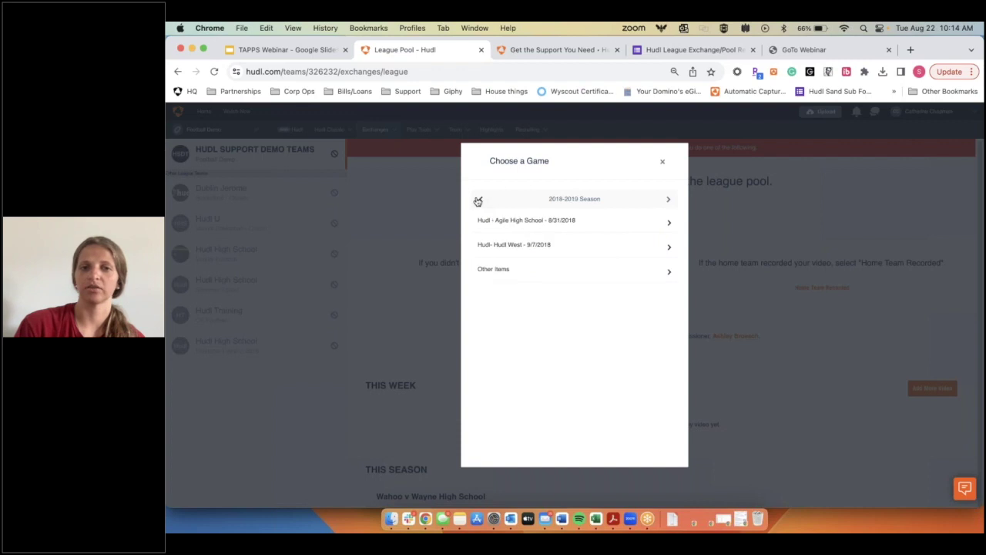
left_click(584, 224)
left_click(481, 243)
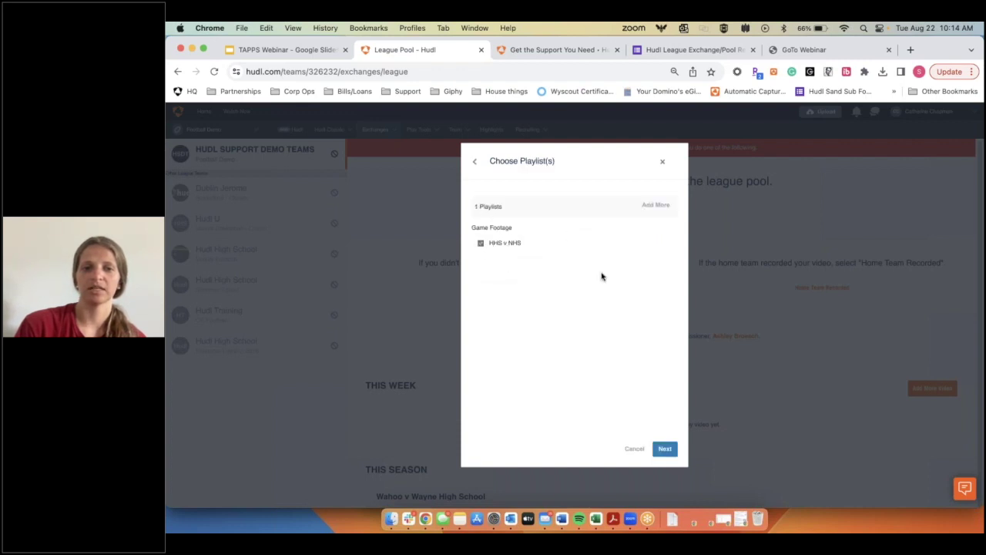
left_click(666, 451)
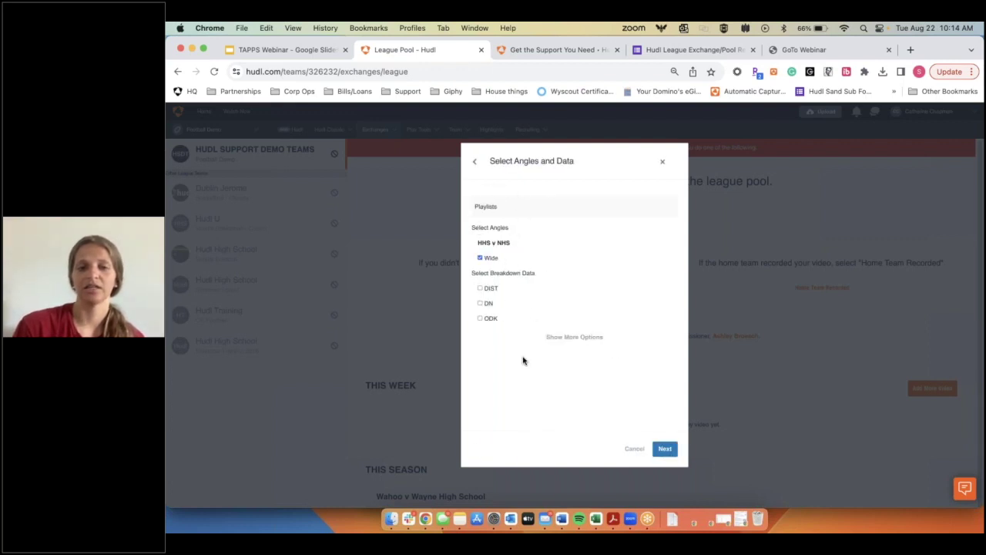
Step: Include DIST, DN and ODK data, confirm, and add HHS v NHS to the league pool
left_click(586, 339)
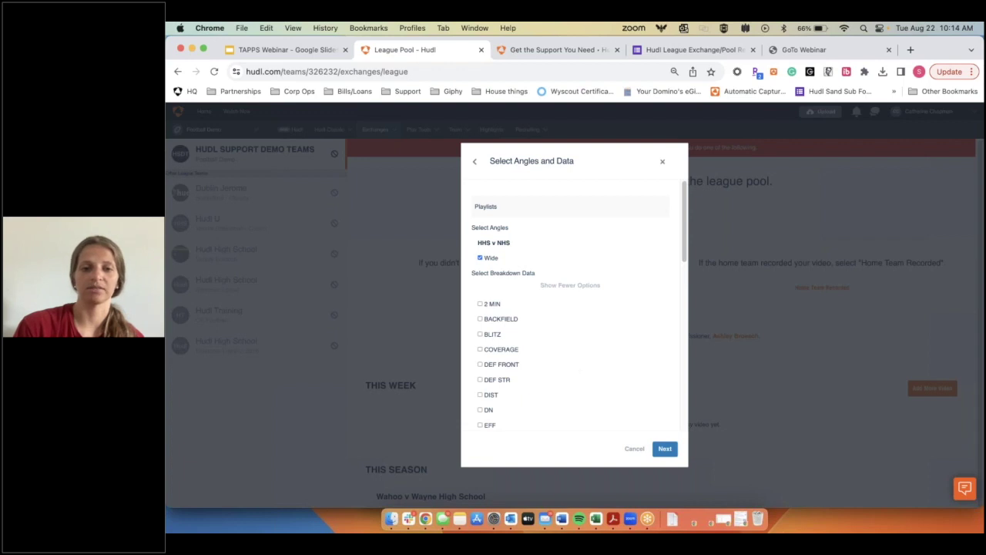
scroll(567, 331, "down", 2)
left_click(576, 206)
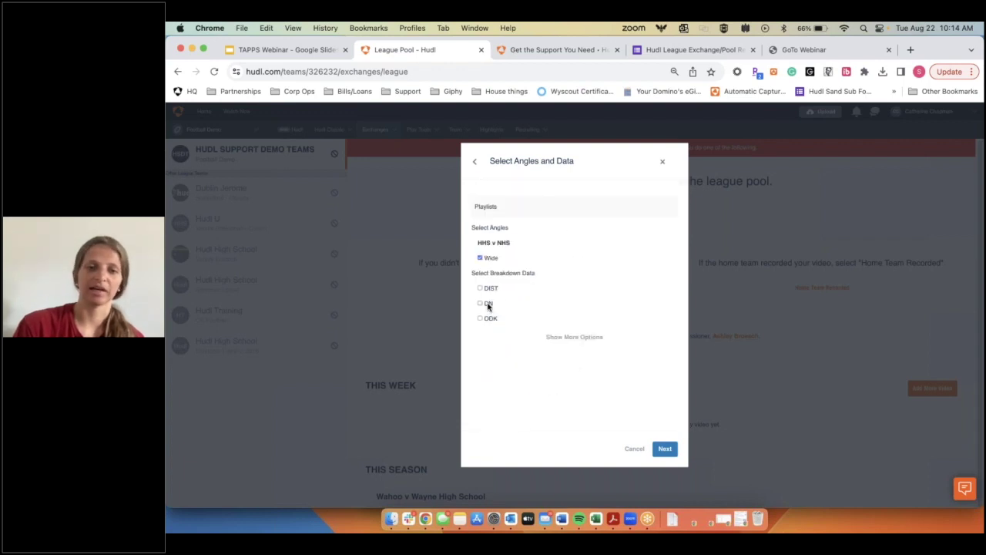
left_click(481, 289)
left_click(480, 304)
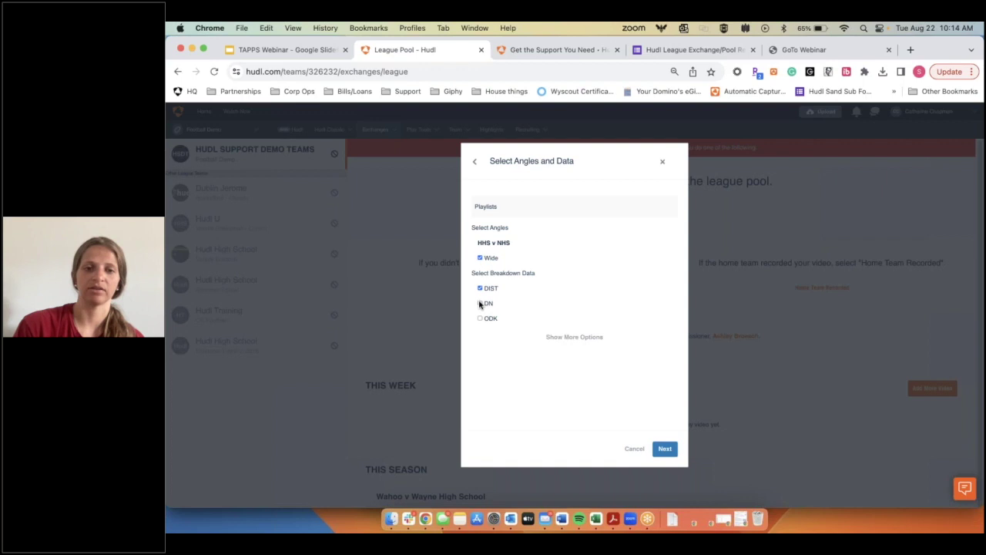
left_click(480, 319)
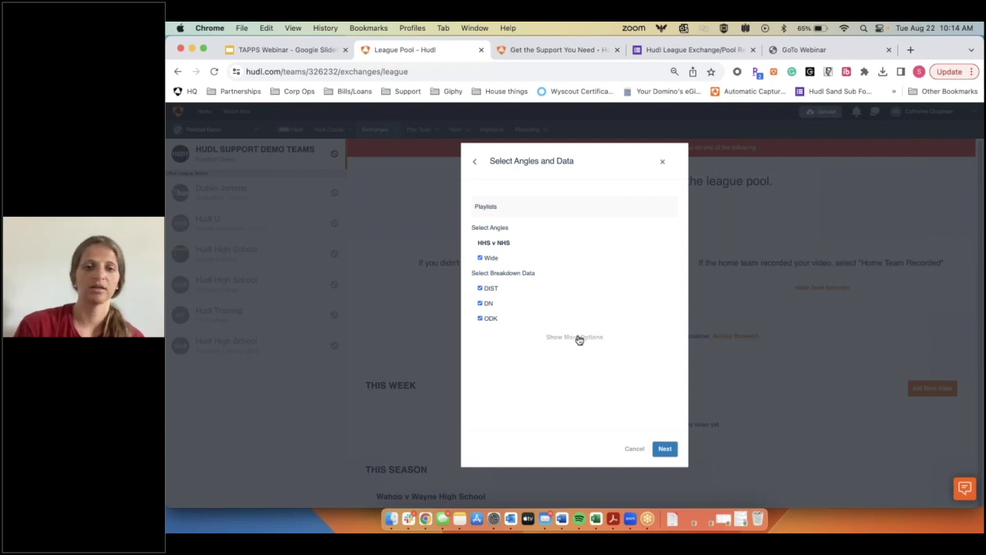
left_click(667, 450)
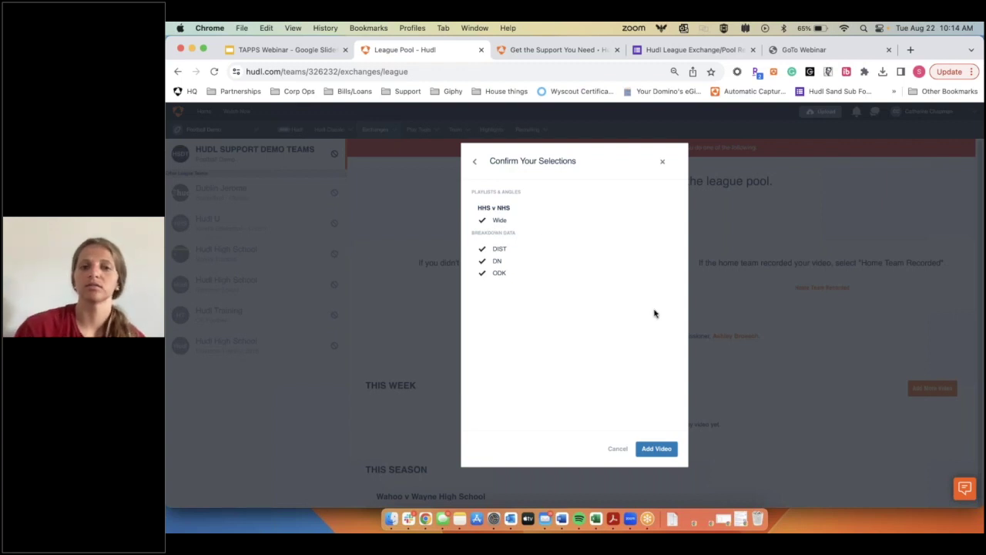
left_click(475, 161)
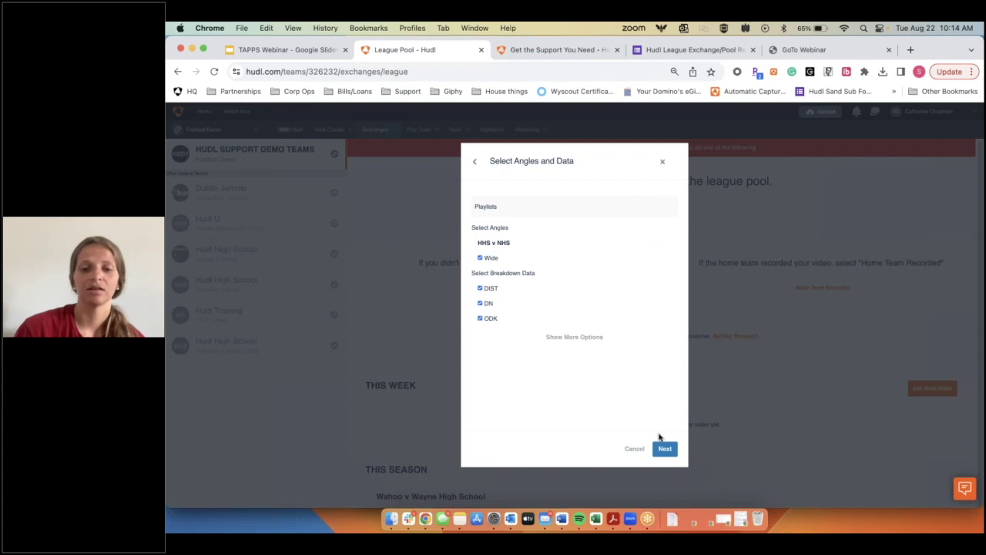
left_click(666, 449)
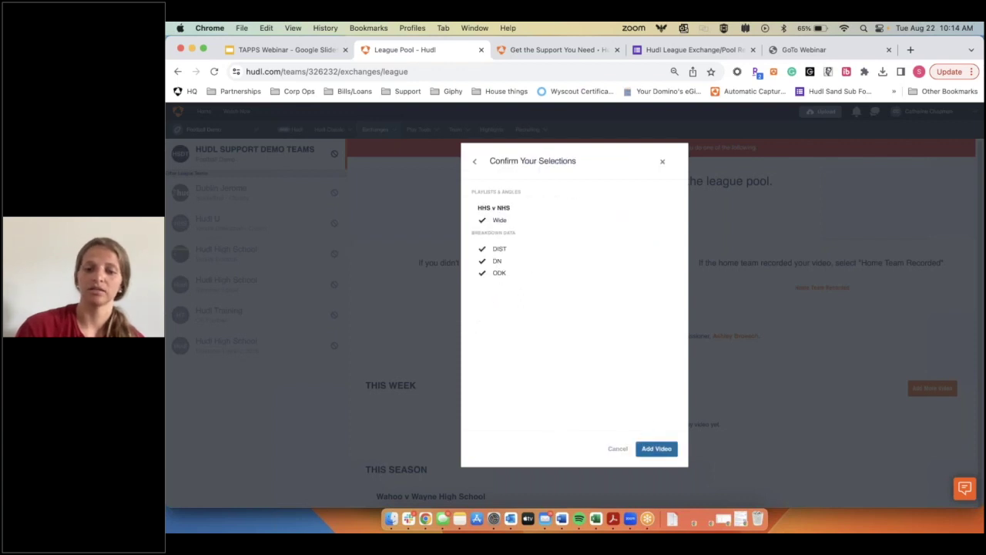
left_click(659, 450)
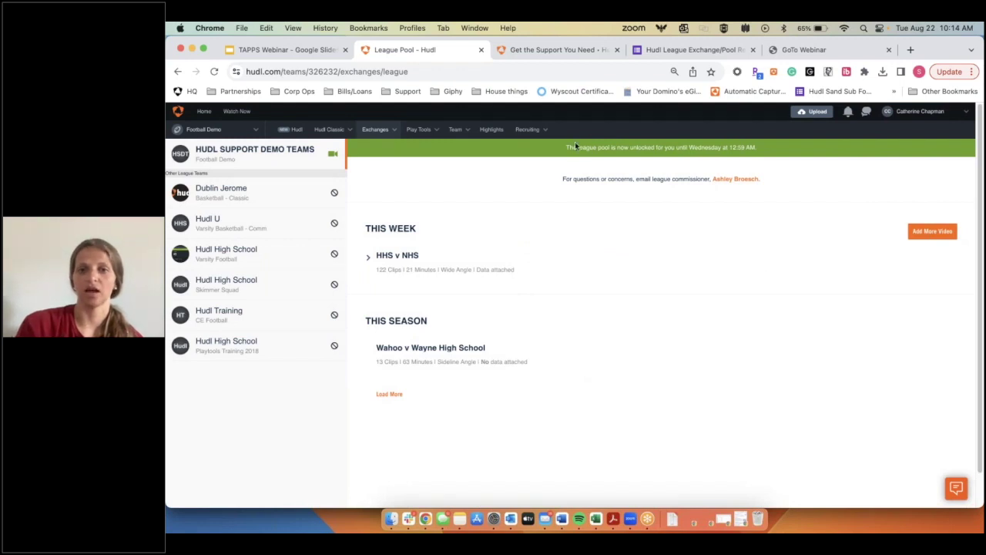
Step: Check HHS v NHS data coverage, then load more of this season's pool games
scroll(649, 180, "down", 2)
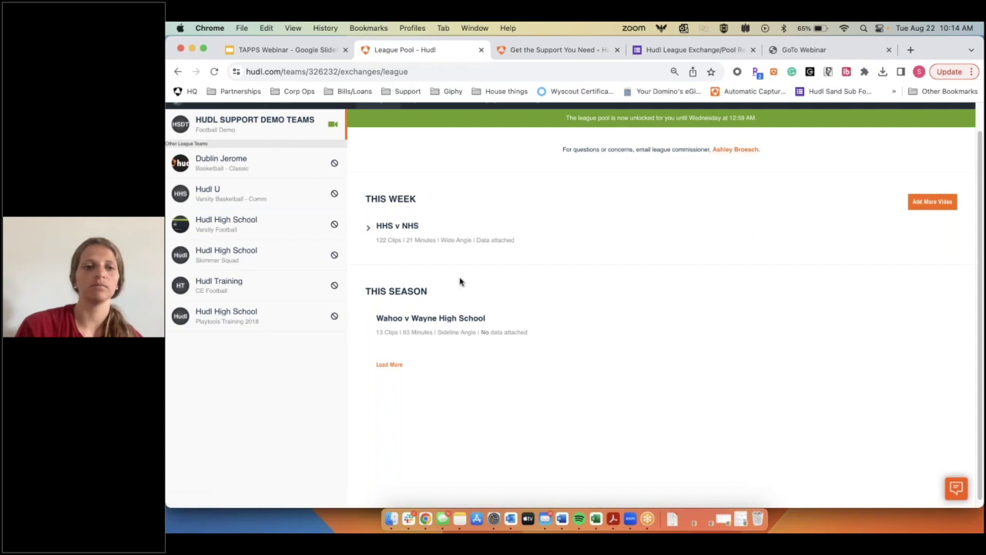
scroll(457, 280, "down", 1)
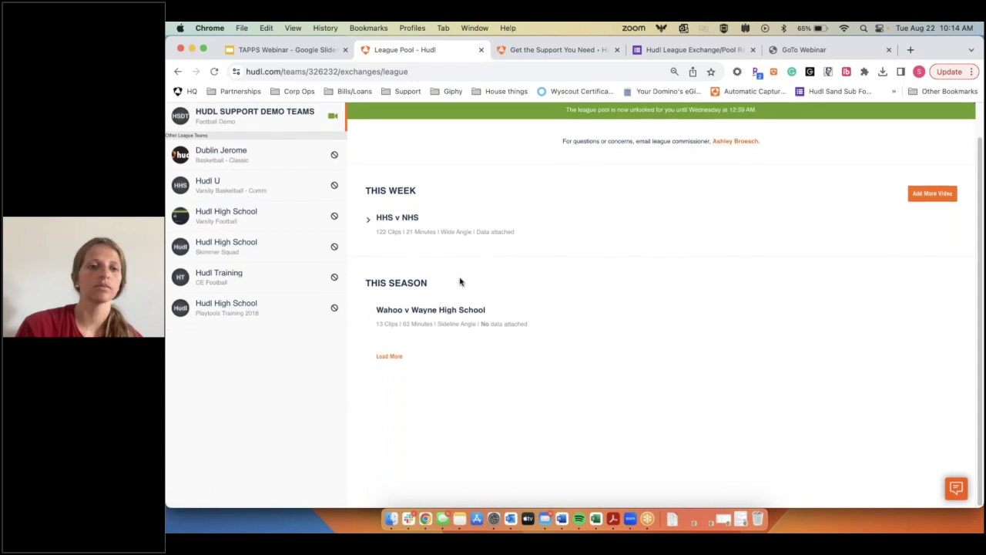
left_click(369, 221)
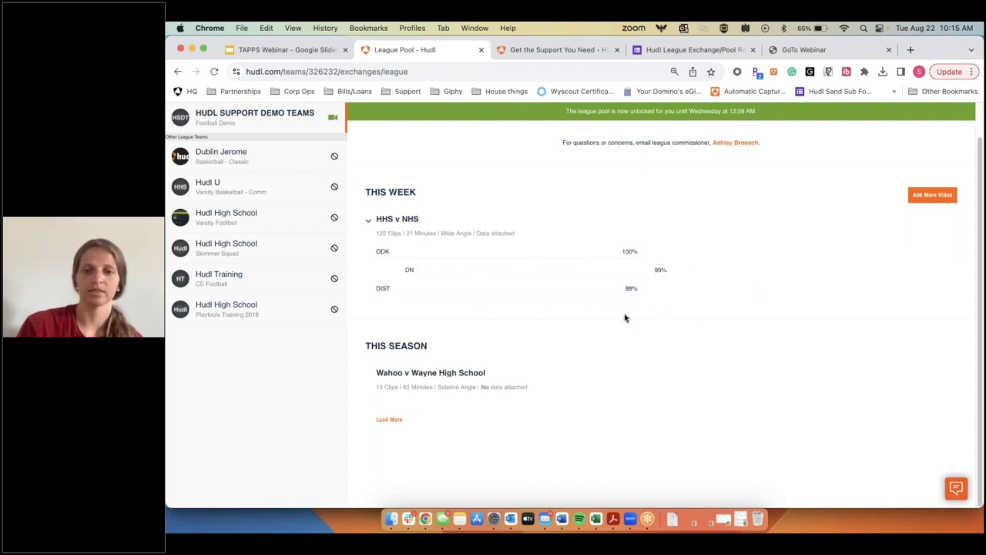
left_click(369, 221)
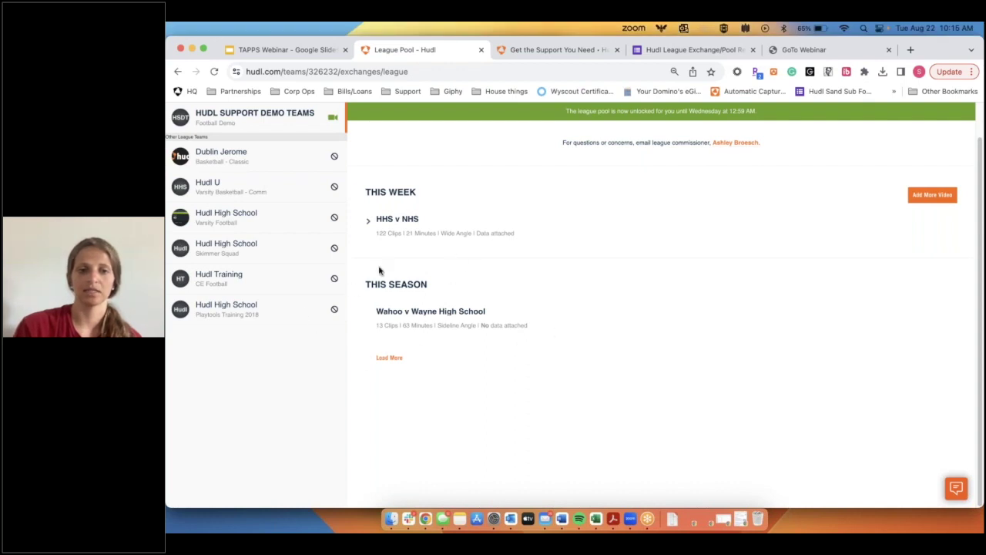
left_click(396, 357)
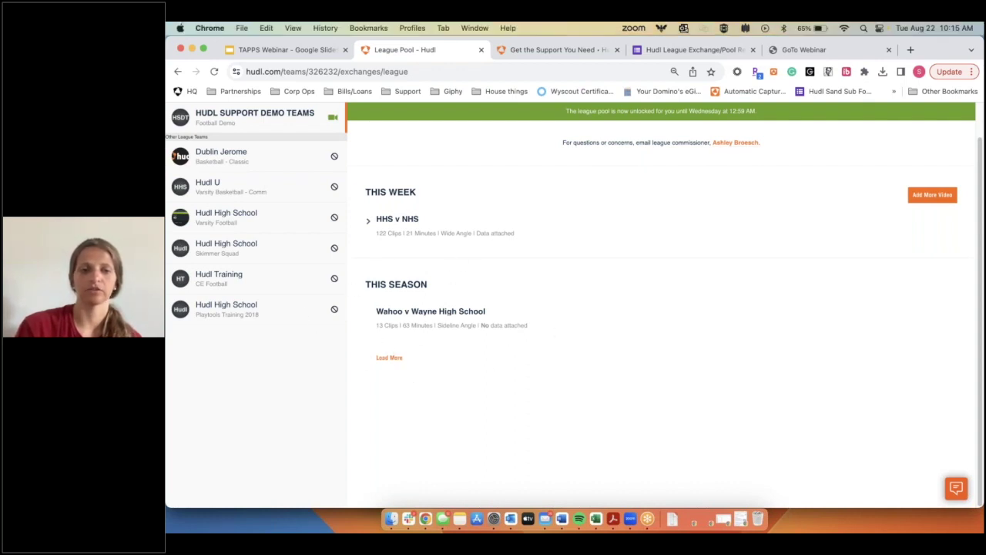
left_click(390, 358)
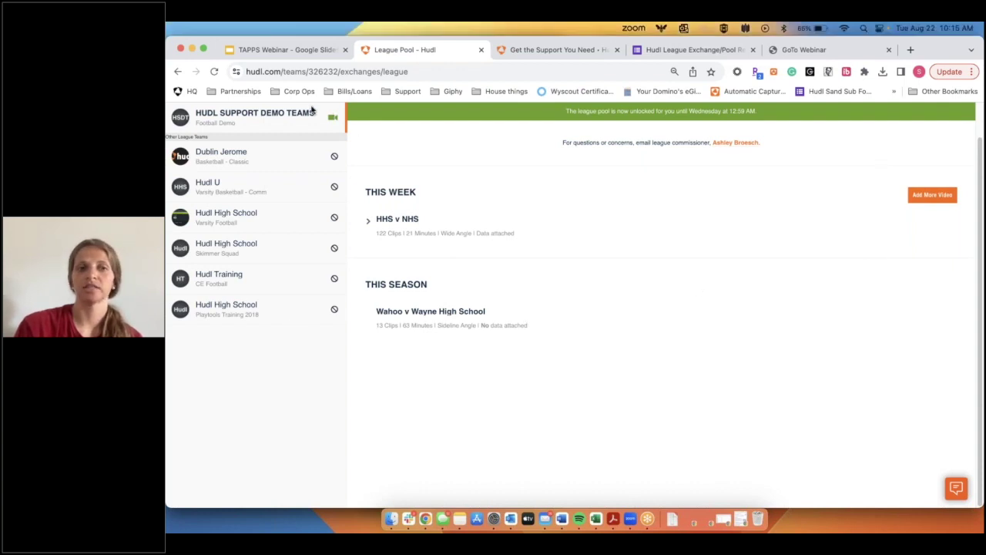
scroll(308, 143, "up", 1)
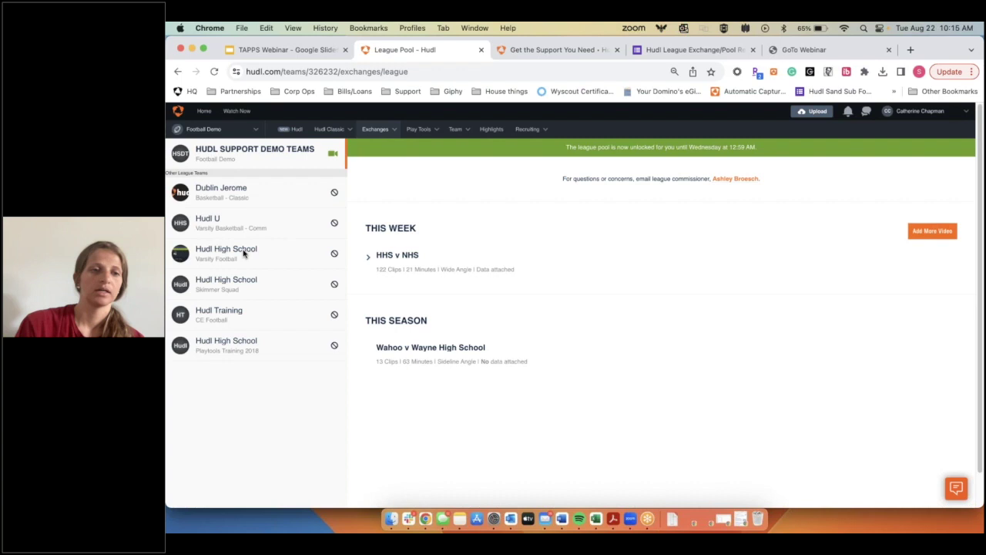
Step: Browse Hudl High School varsity's pool film, inspect the Wide breakdown, and add Wahoo v Wayne High School to the library
left_click(216, 253)
scroll(493, 299, "down", 3)
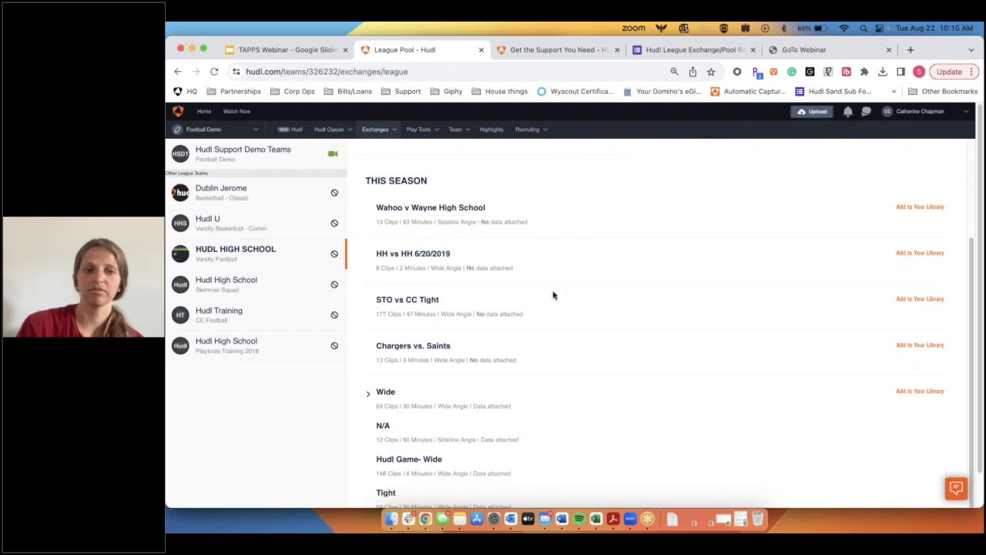
scroll(553, 295, "up", 5)
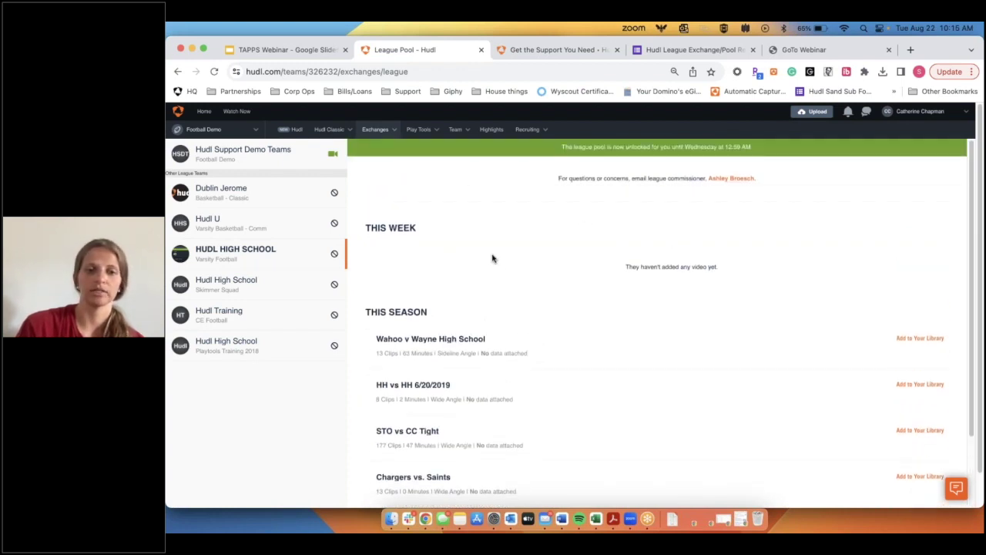
scroll(493, 258, "down", 3)
scroll(421, 410, "down", 2)
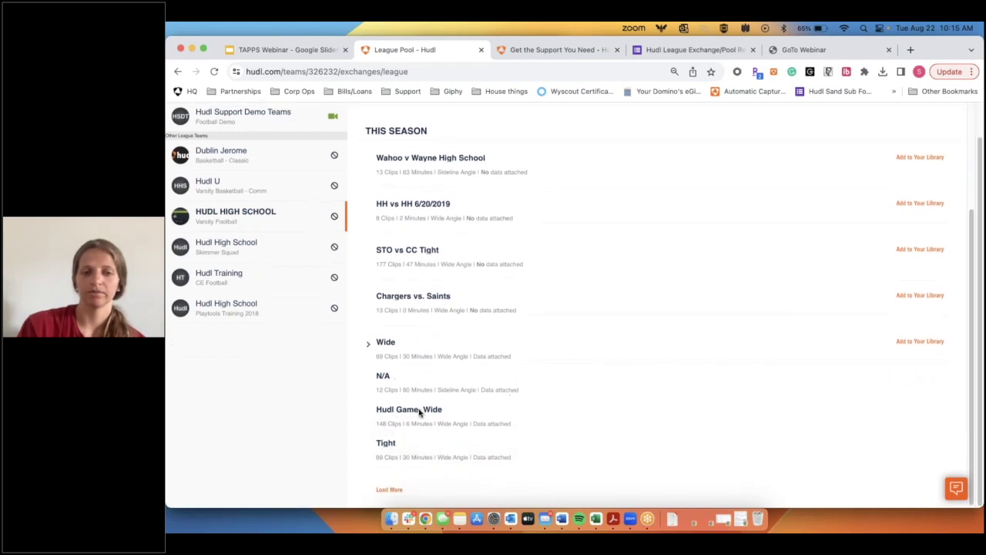
left_click(369, 346)
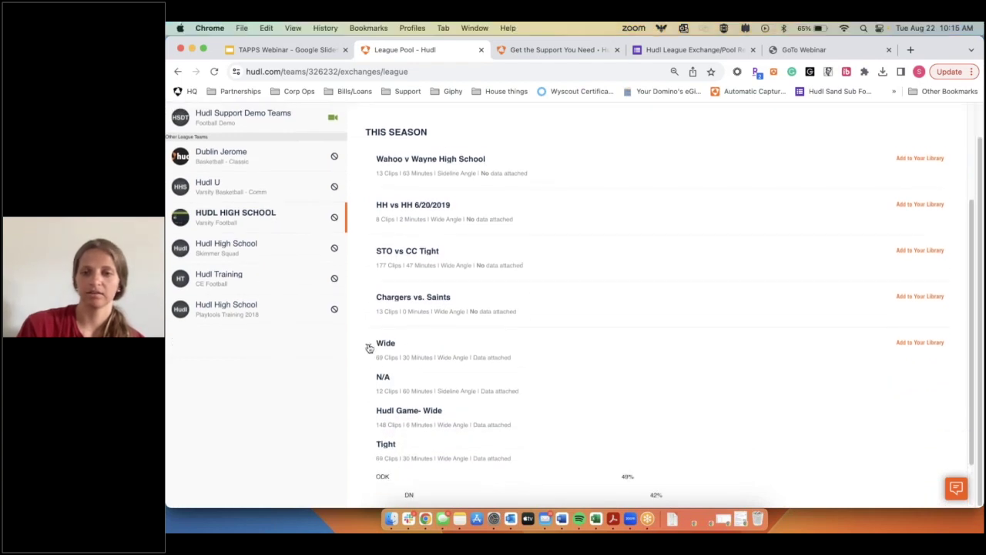
scroll(371, 348, "down", 2)
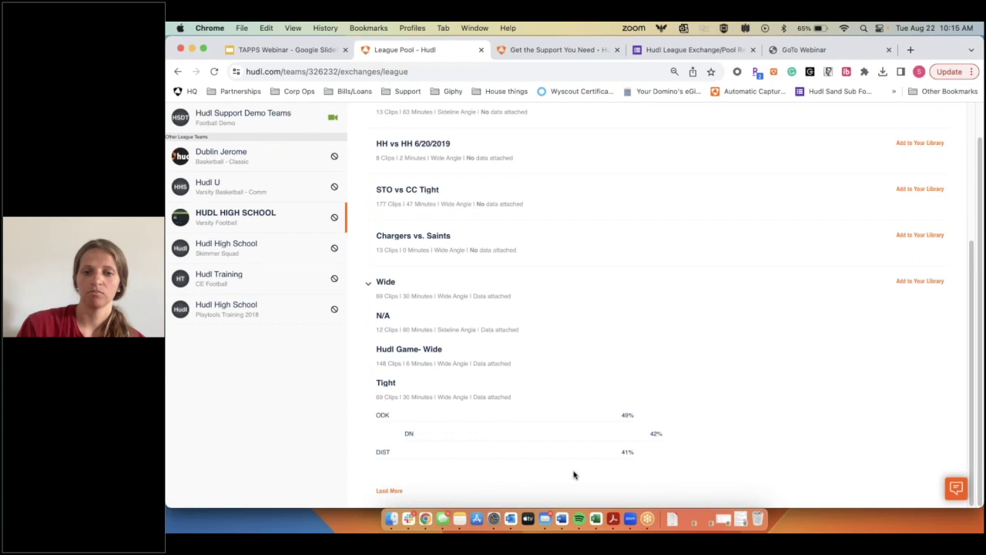
left_click(369, 286)
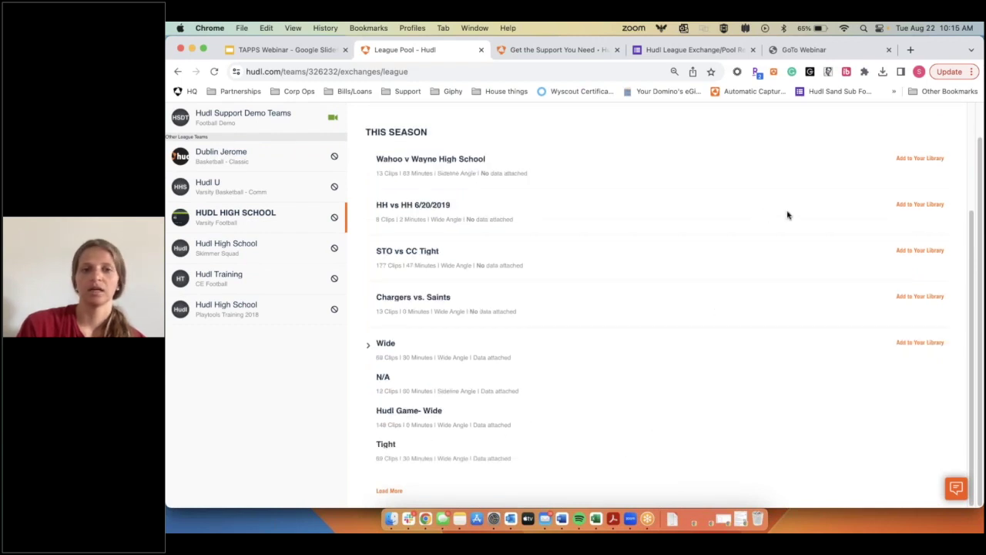
left_click(916, 157)
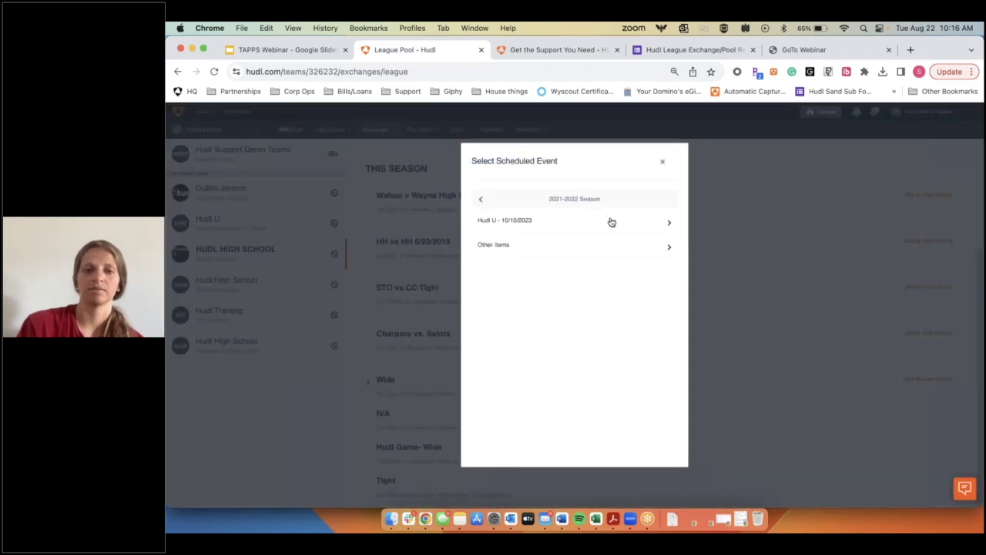
Step: File Wahoo v Wayne High School under Hudl U 10/10/2023 as Opponent Scout film, shared with one more athlete
left_click(608, 225)
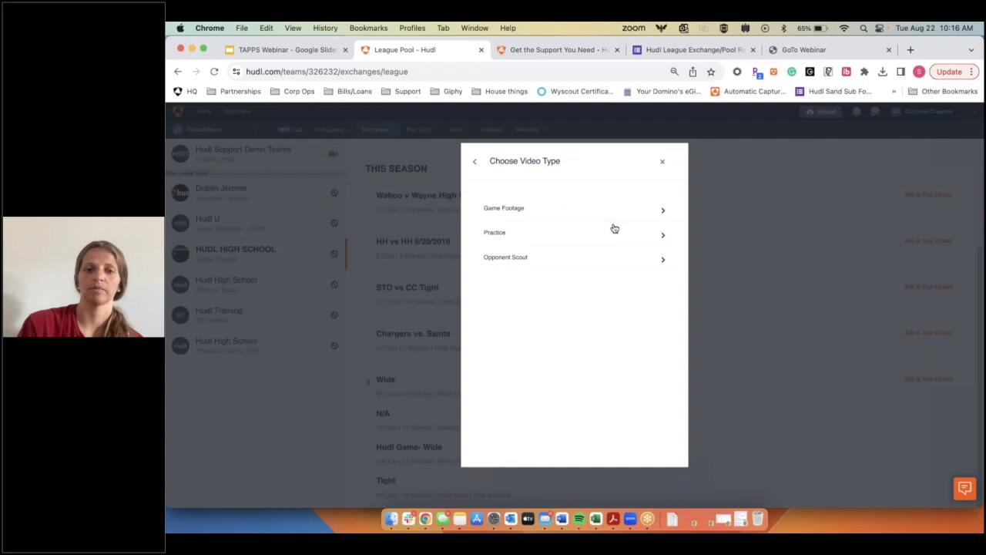
left_click(631, 268)
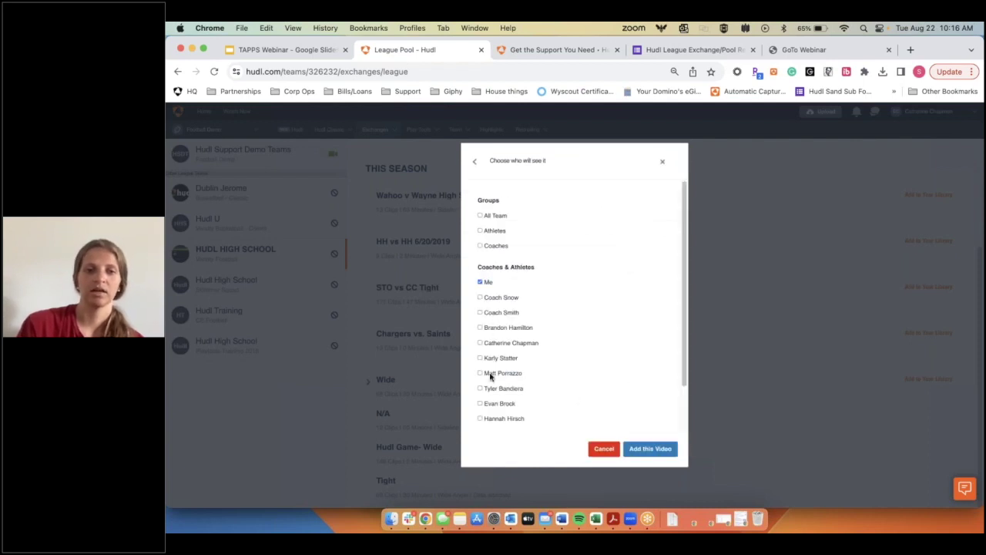
scroll(490, 376, "down", 2)
scroll(490, 376, "up", 2)
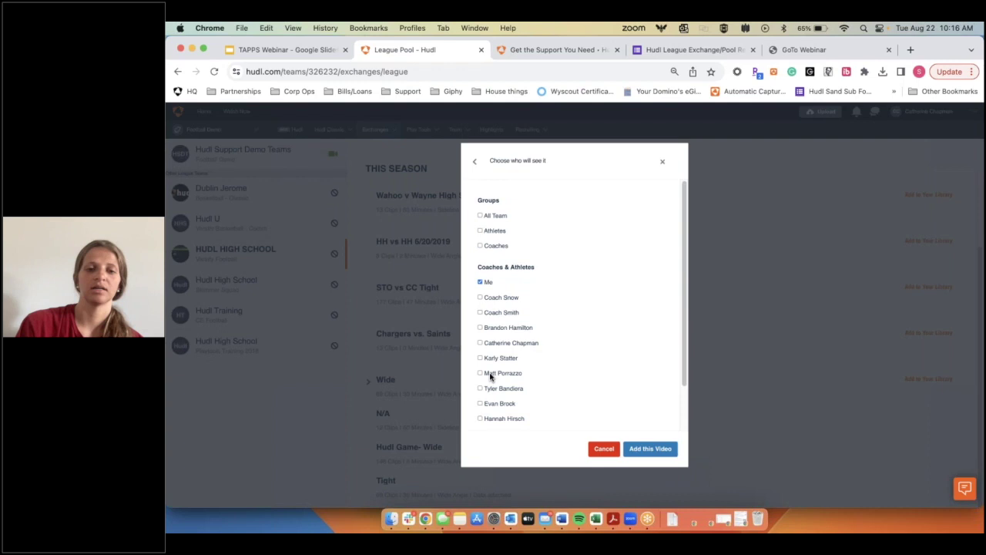
scroll(487, 402, "down", 2)
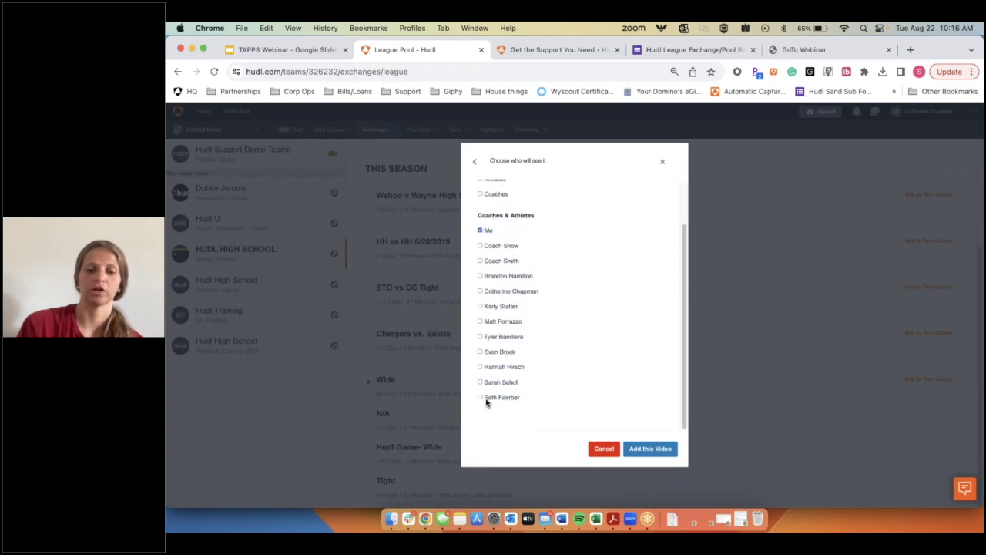
left_click(479, 383)
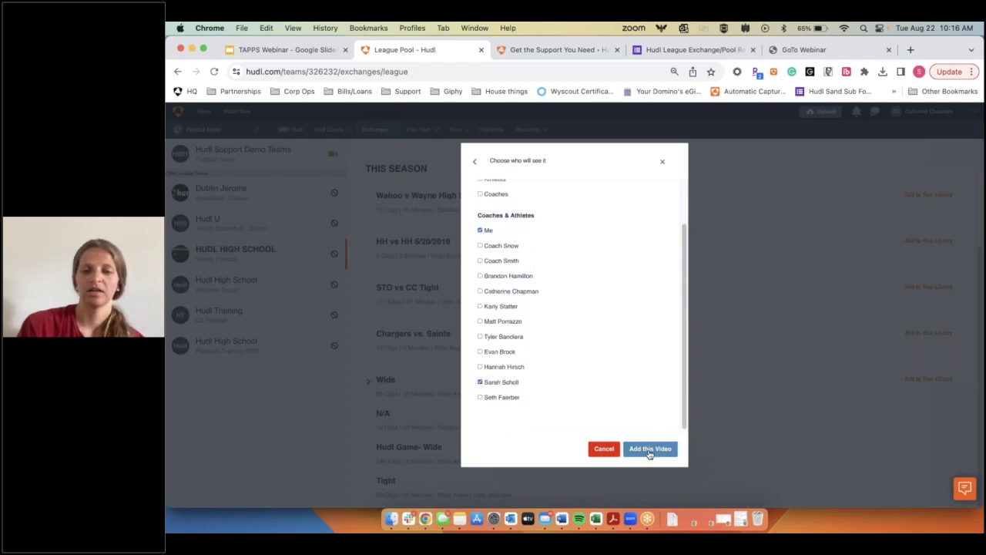
left_click(664, 449)
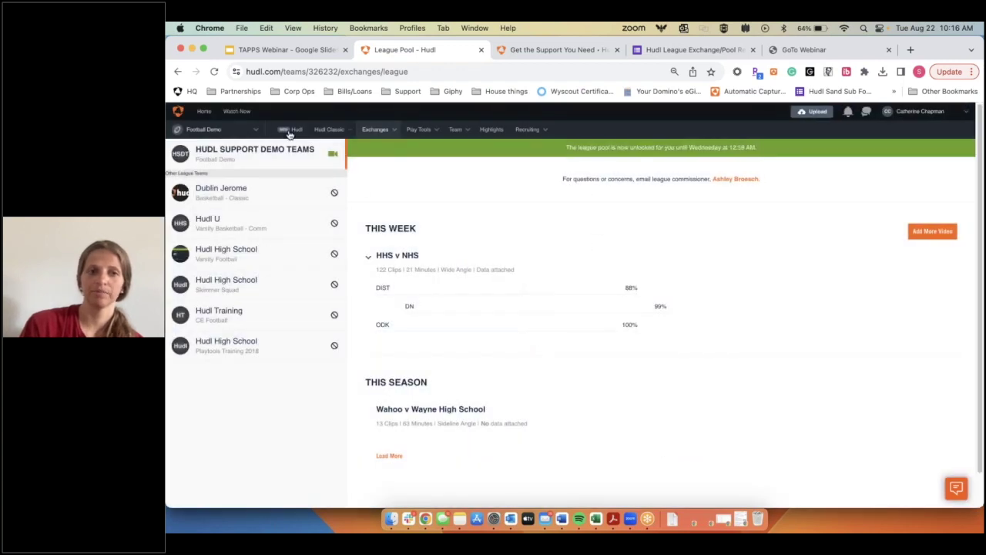
Step: Check that Wahoo v Wayne is under Hudl U in Manage Library, then return to the home feed
mouse_move(330, 130)
left_click(336, 162)
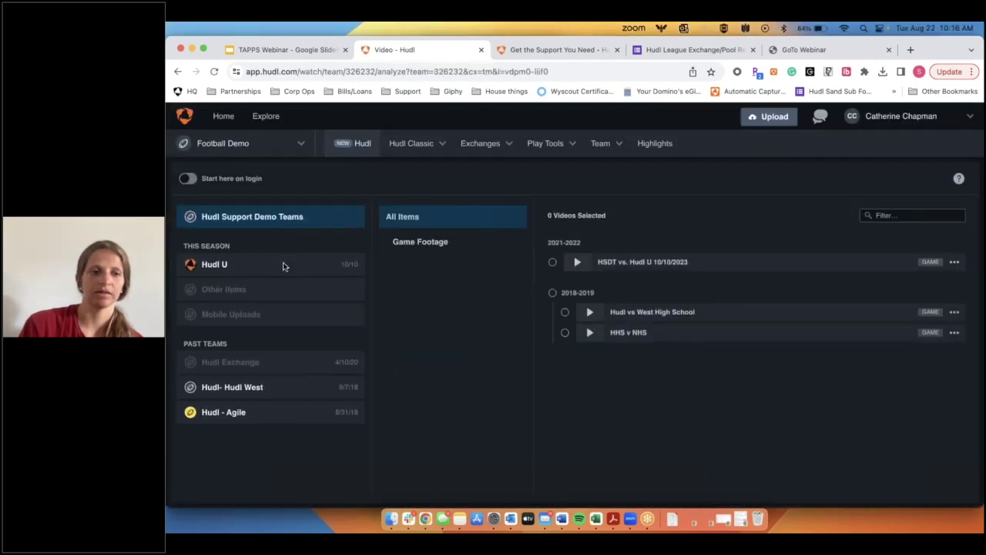
left_click(255, 267)
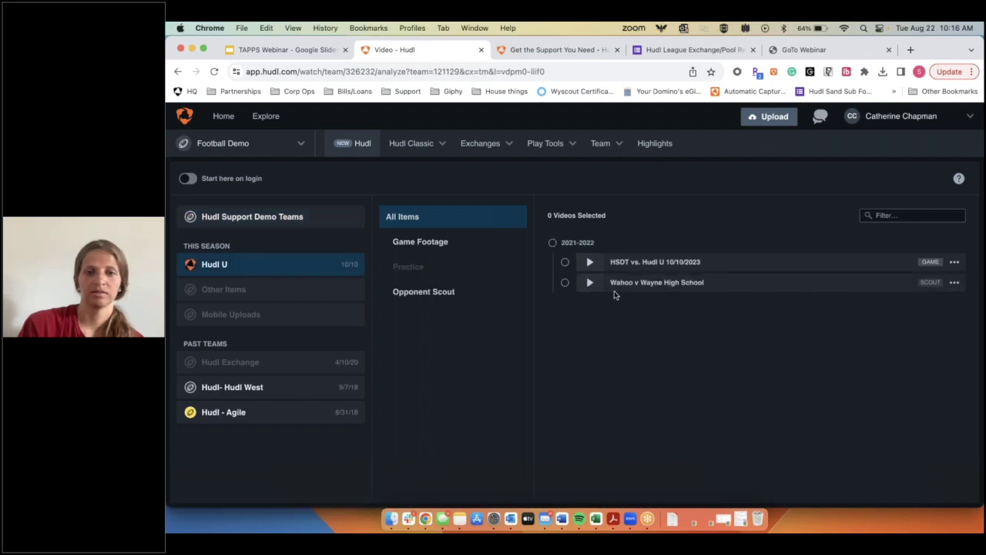
left_click(564, 282)
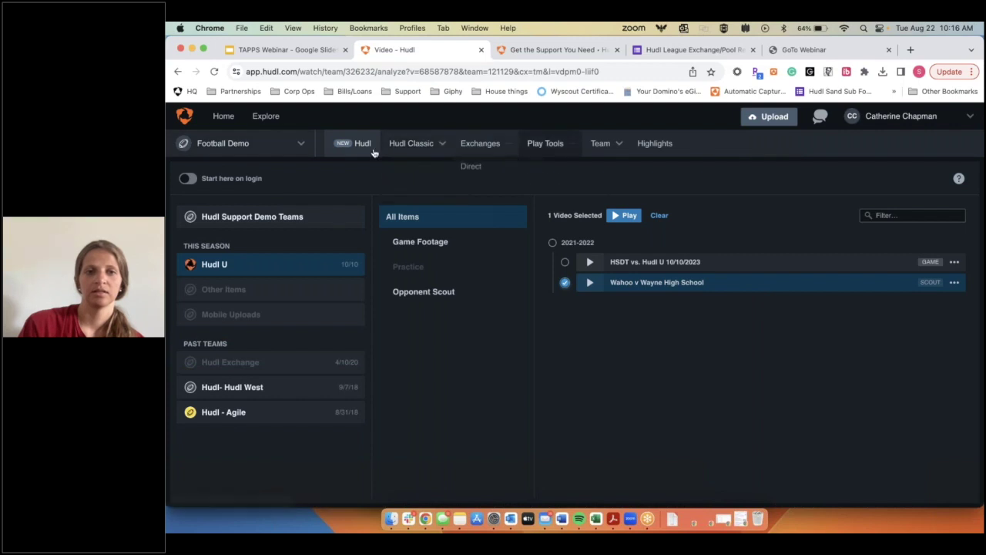
left_click(238, 118)
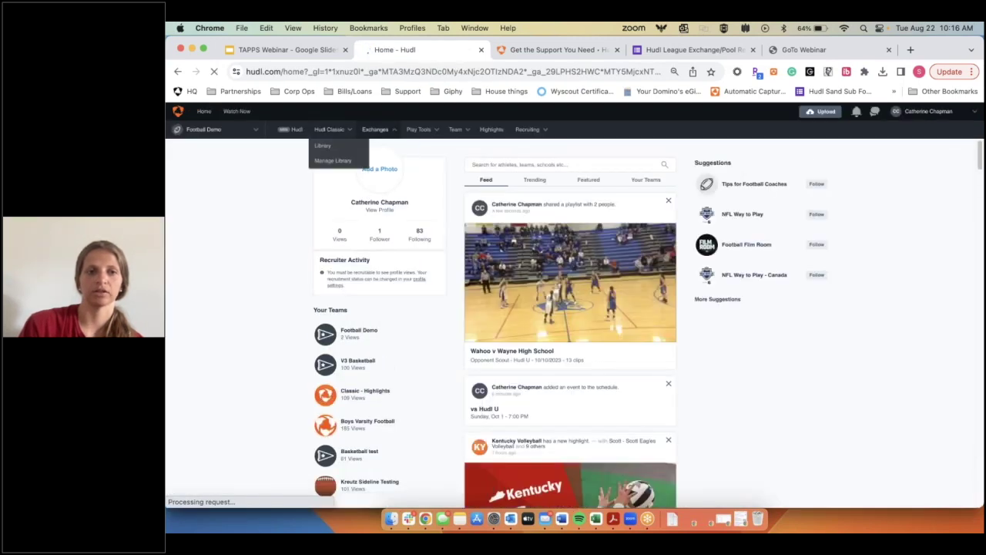
Step: Return to the League Pool and load more of Hudl Training's season games
mouse_move(375, 131)
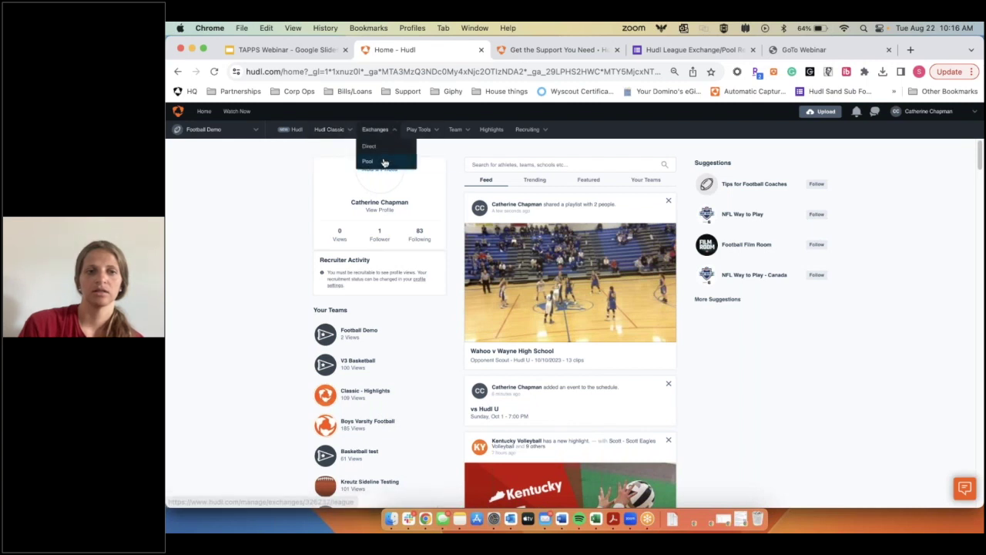
left_click(492, 301)
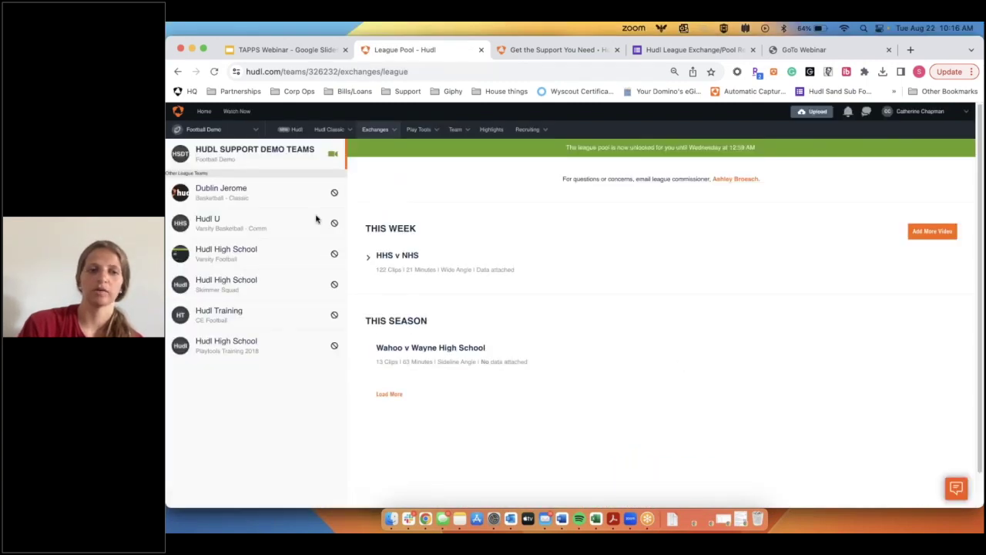
scroll(316, 220, "down", 1)
left_click(275, 280)
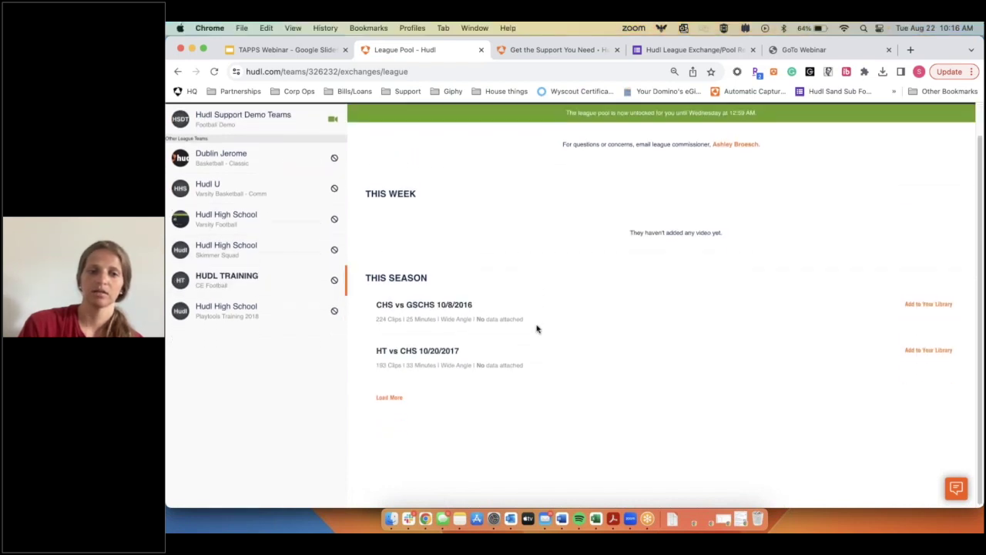
left_click(392, 398)
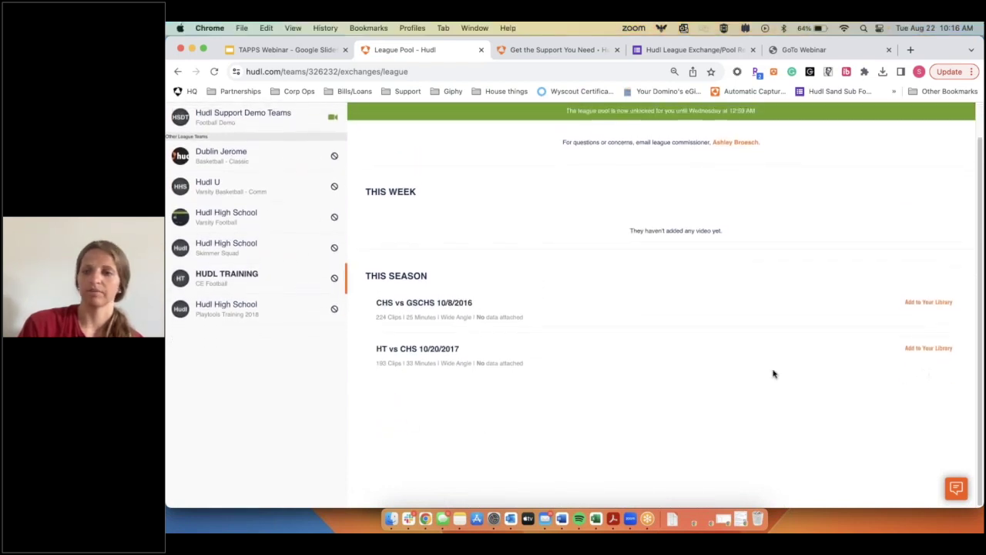
Step: Browse Hudl U's pool film, then Hudl High School Skimmer Squad's games
left_click(233, 188)
scroll(265, 262, "down", 1)
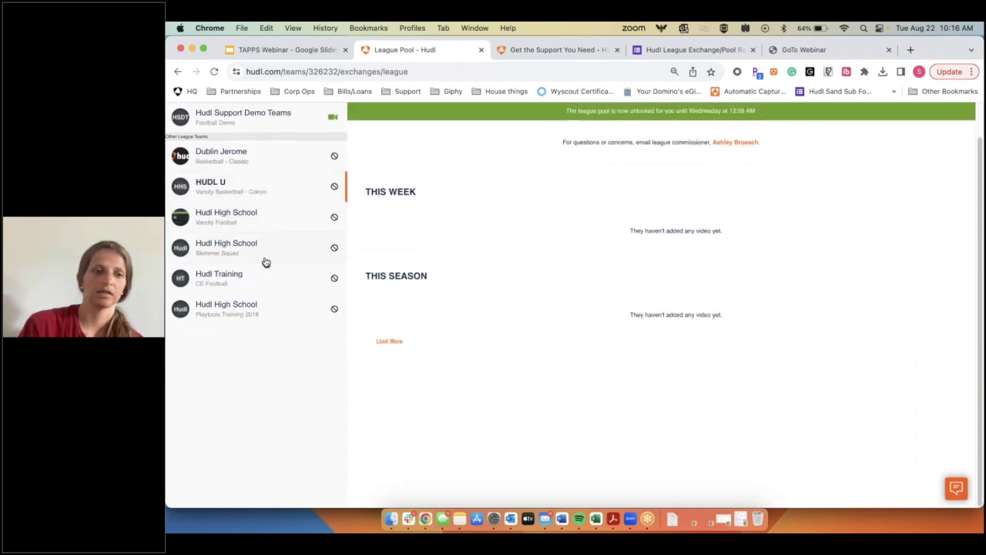
left_click(266, 259)
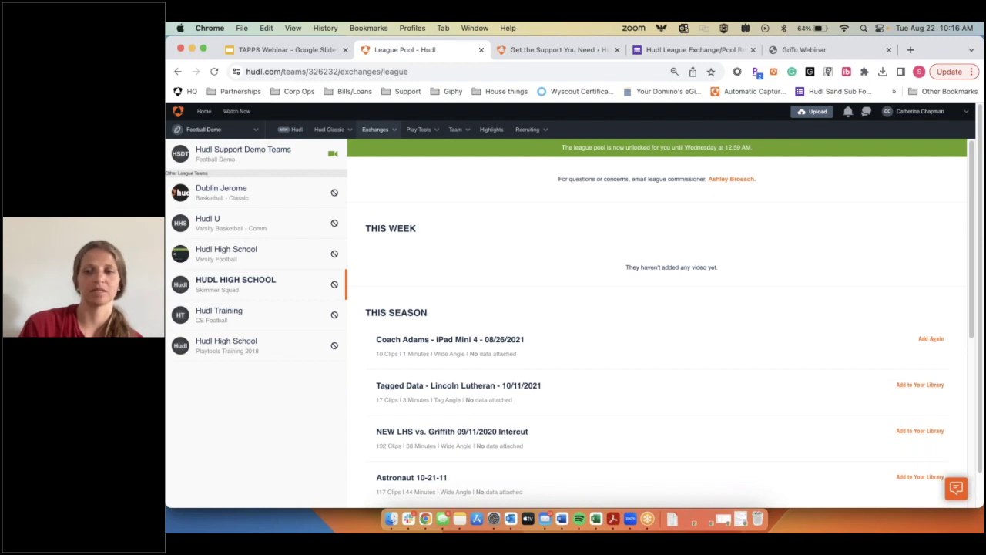
Step: Start re-adding the Coach Adams video to the library, then cancel it
left_click(931, 340)
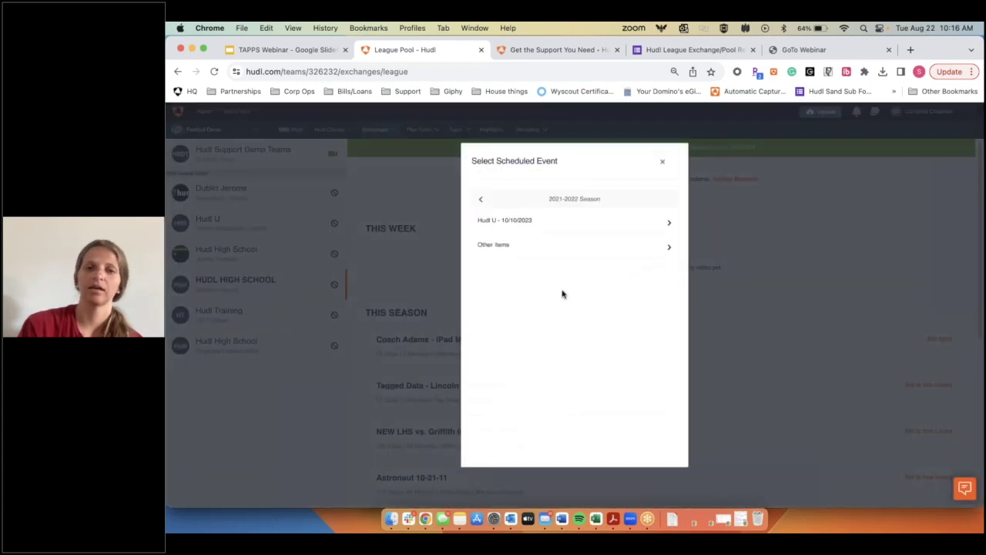
left_click(661, 162)
scroll(842, 451, "down", 15)
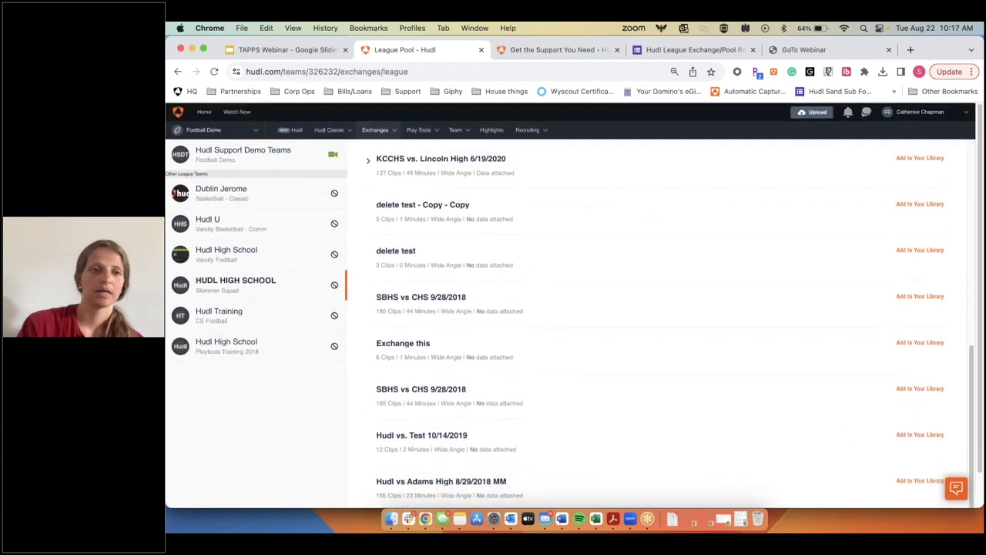
left_click(375, 130)
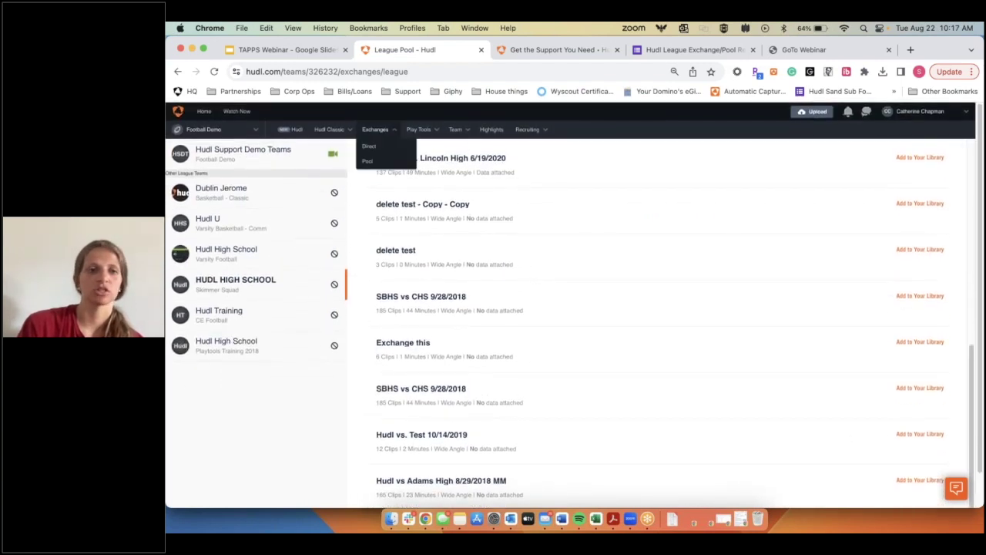
left_click(456, 129)
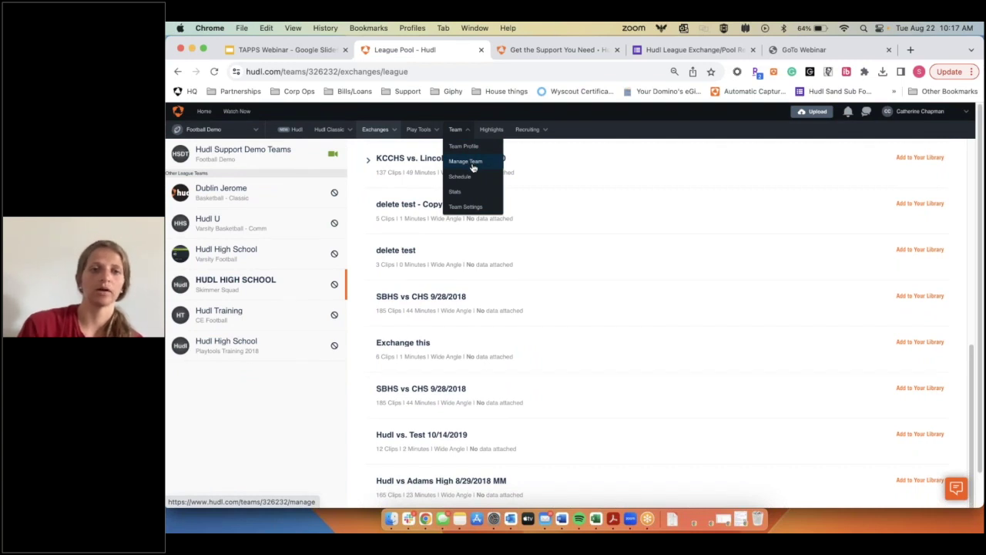
Step: Open Manage Team, filter the roster to Coaches, and bring up Add Members
left_click(466, 161)
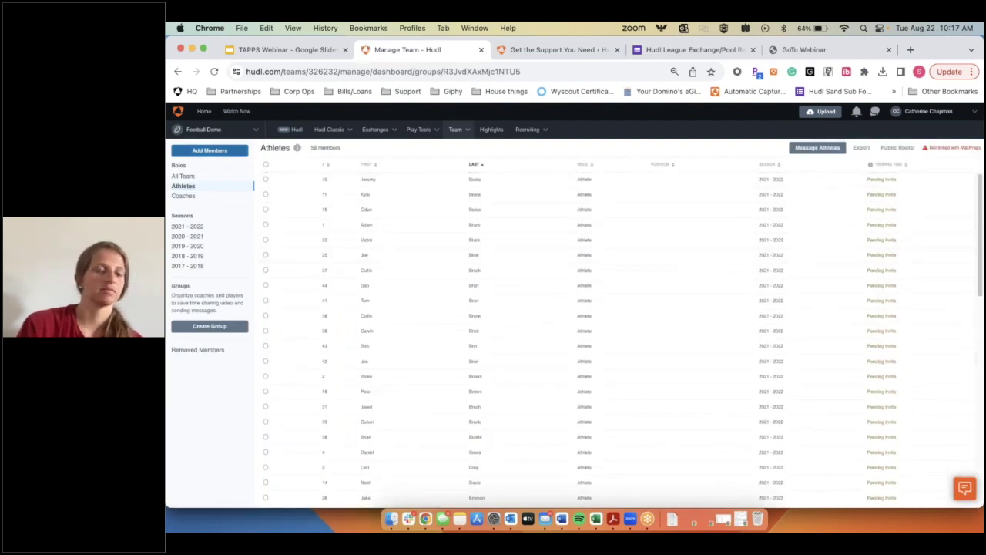
left_click(192, 197)
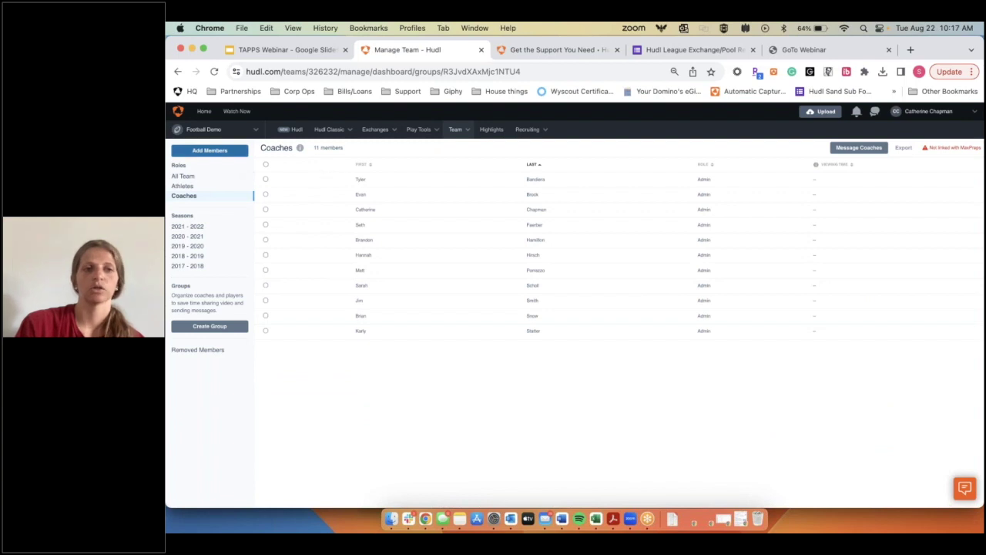
left_click(210, 150)
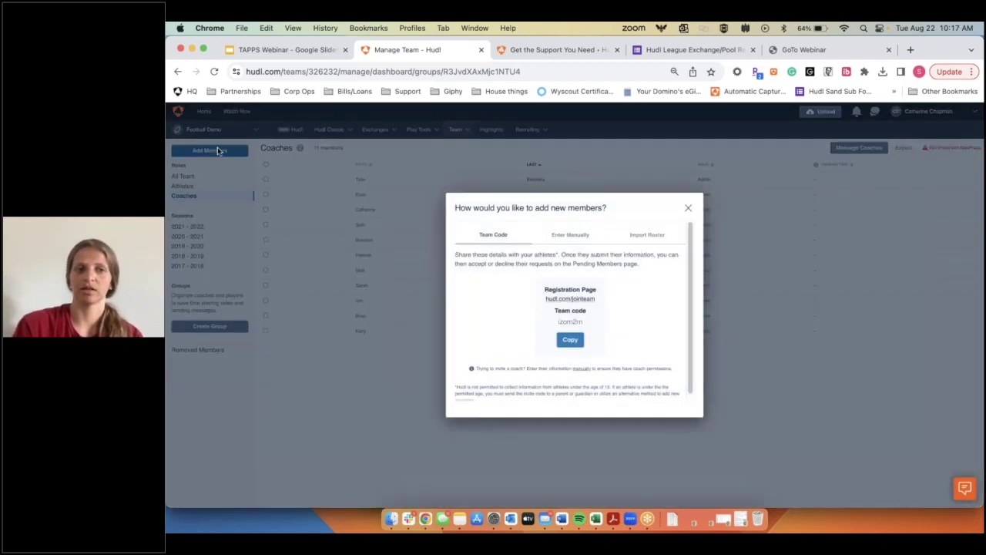
Step: Manually enter the new member's first name, last name and e-mail address
left_click(574, 235)
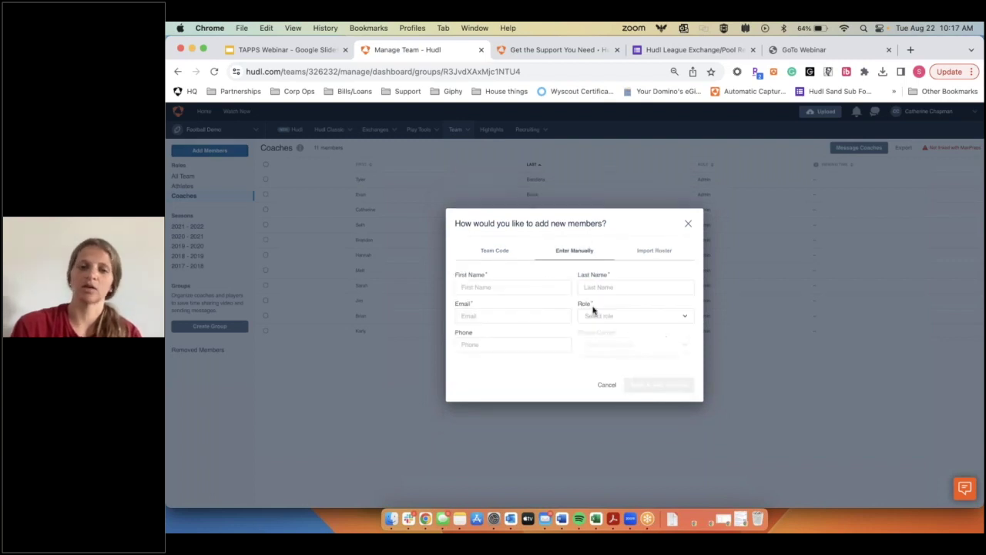
left_click(496, 289)
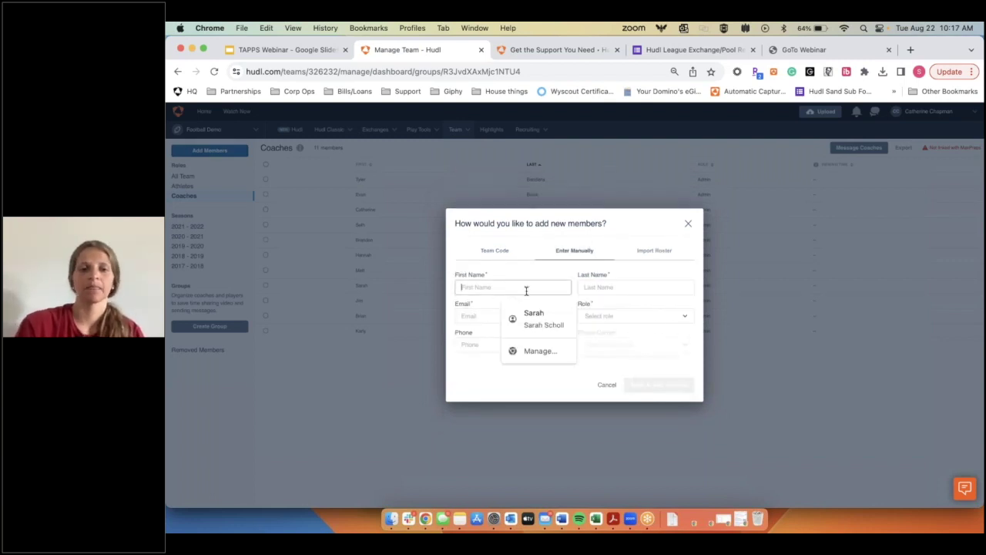
key("Tab")
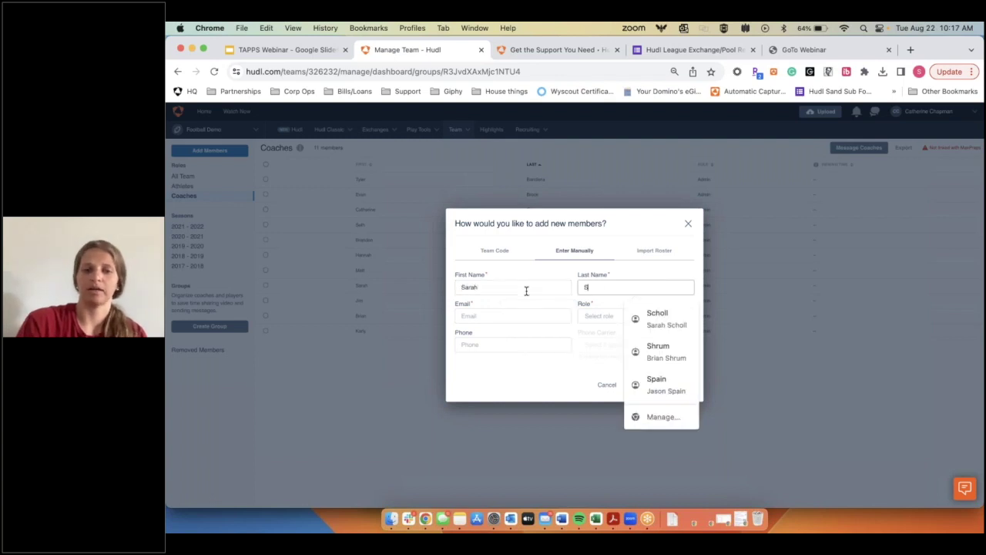
key("Tab")
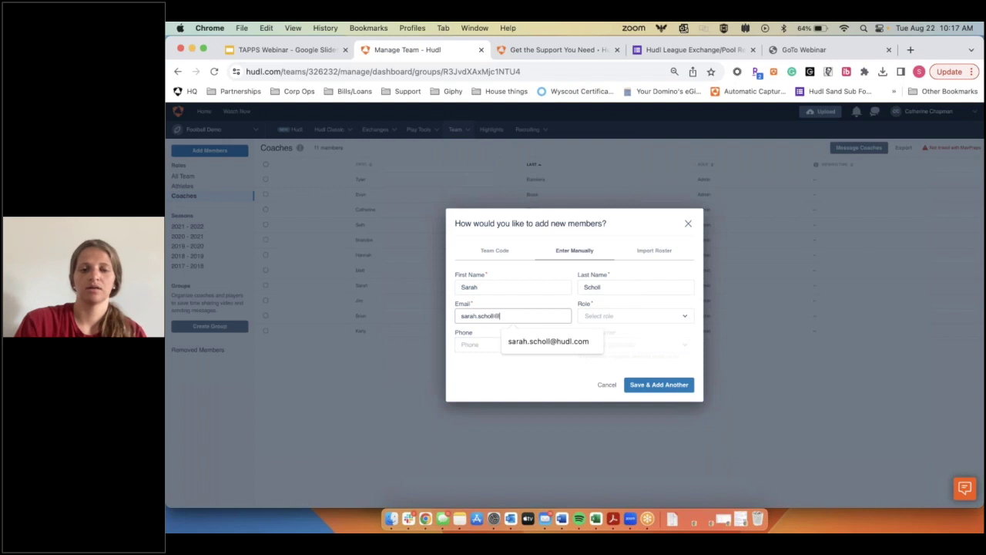
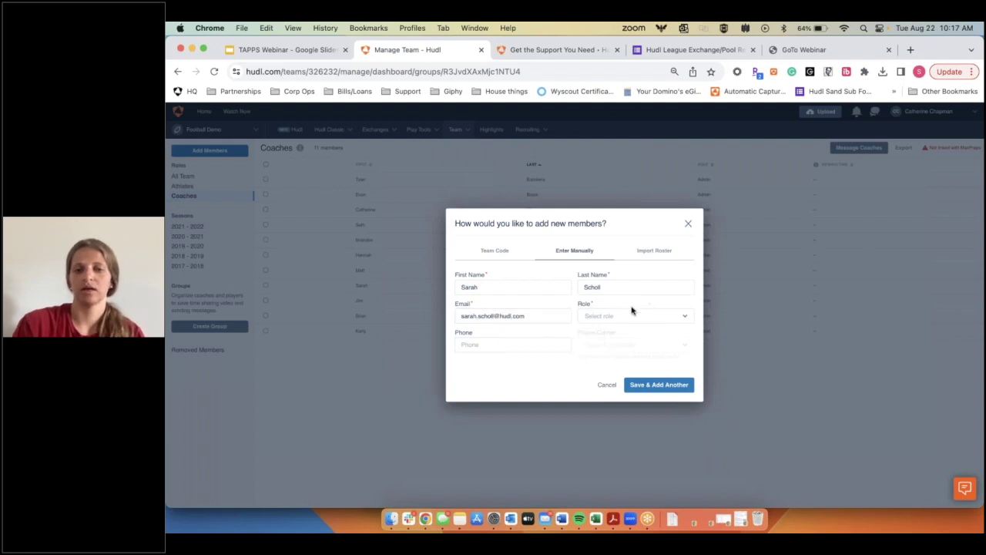
Step: Set the new member's role to Coach, correcting an initial Admin choice
left_click(632, 312)
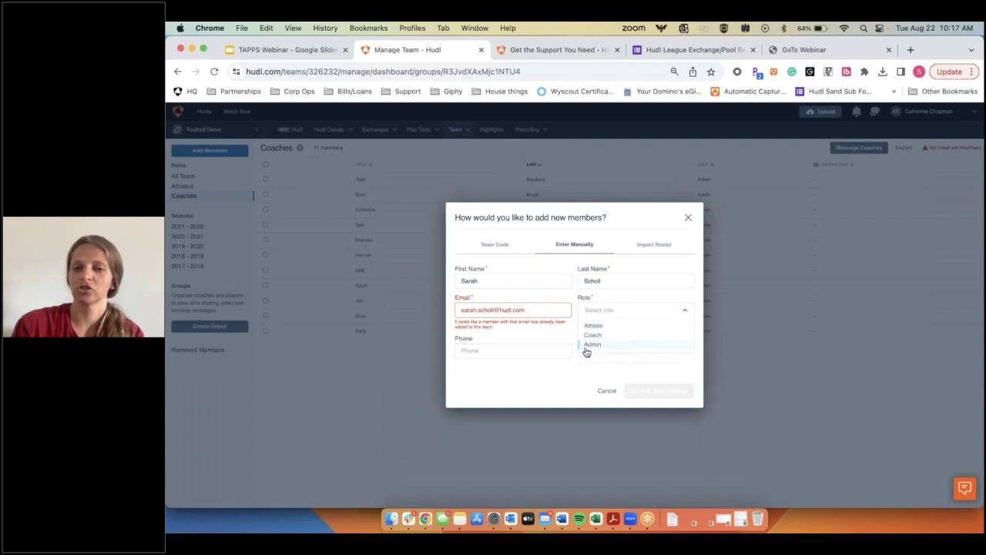
left_click(605, 348)
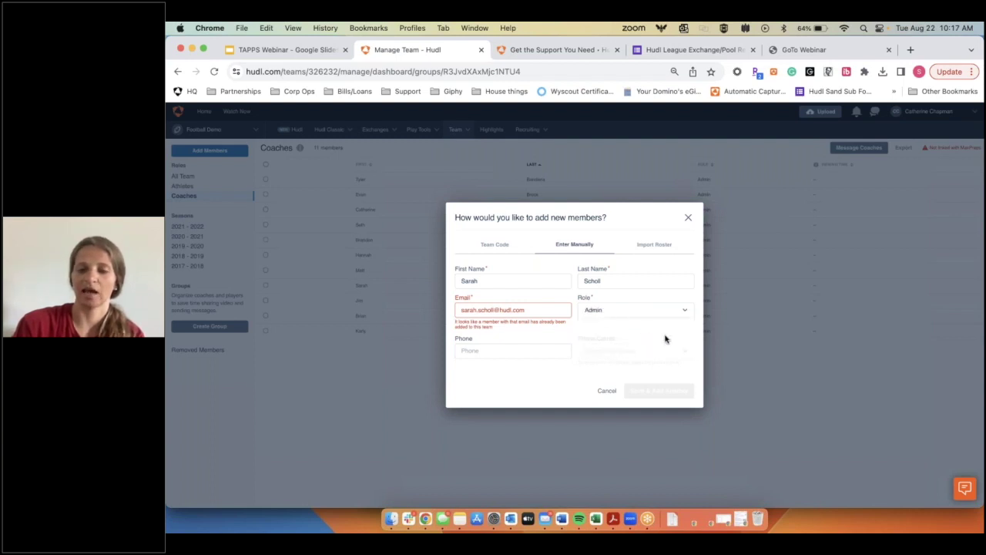
left_click(616, 313)
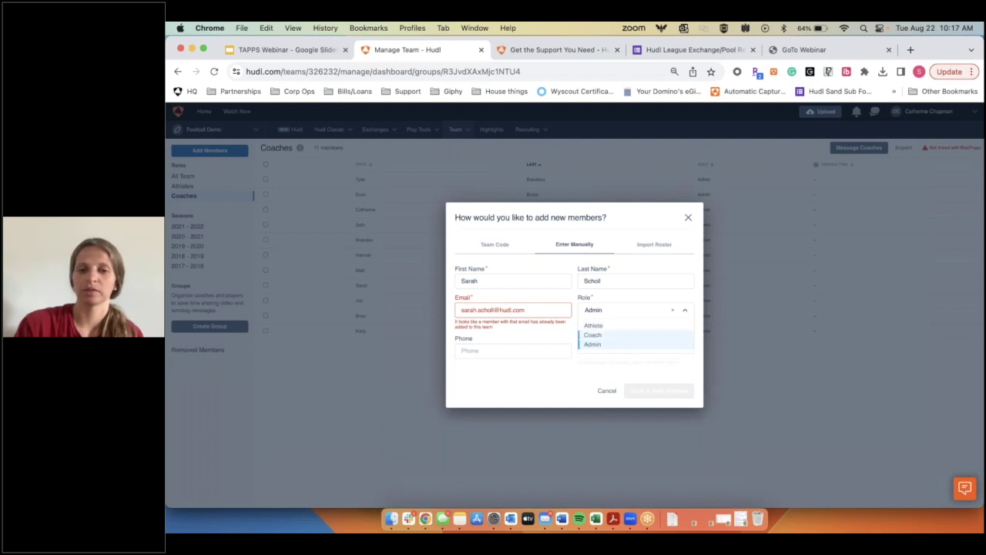
left_click(643, 335)
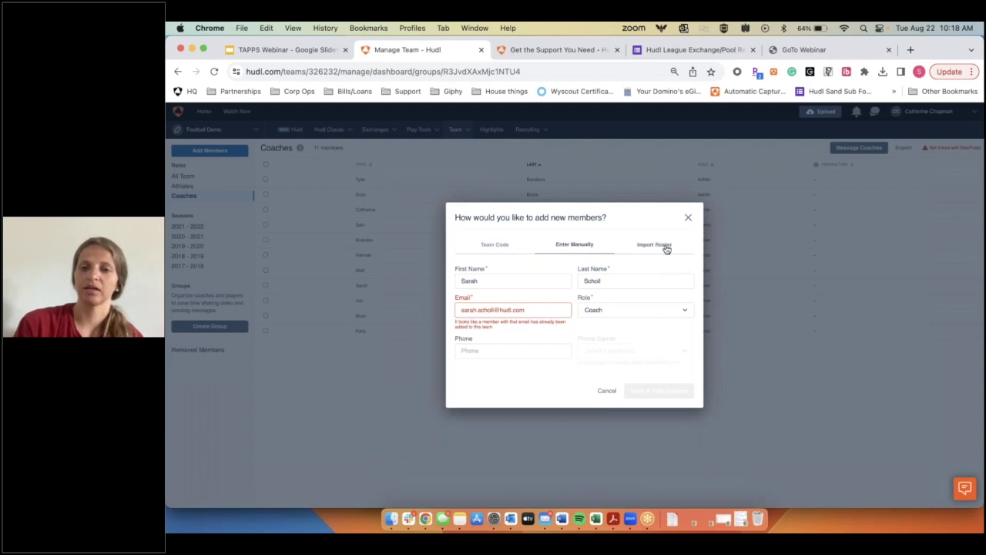
left_click(655, 245)
Step: Review the Import Roster role options and team code, then close the window without saving
left_click(602, 310)
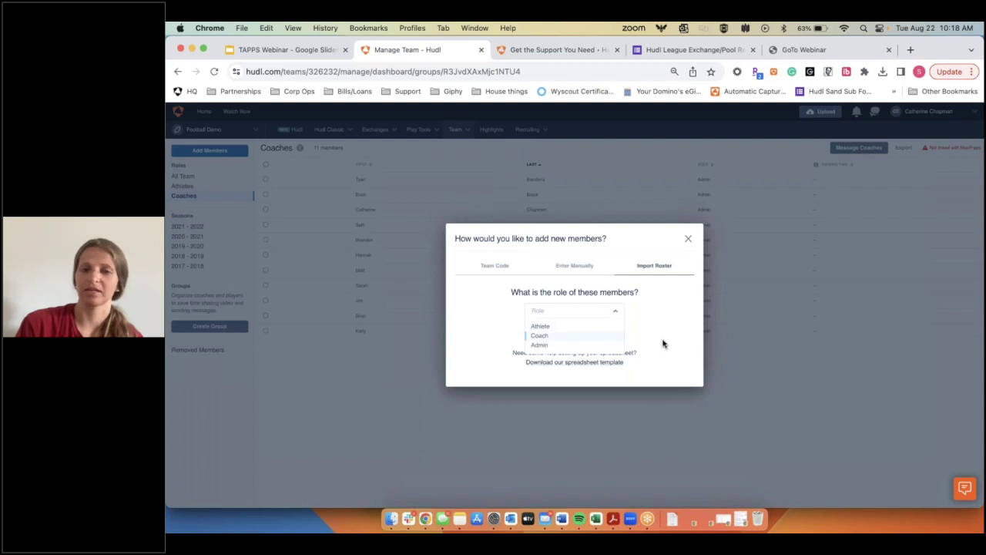
left_click(494, 266)
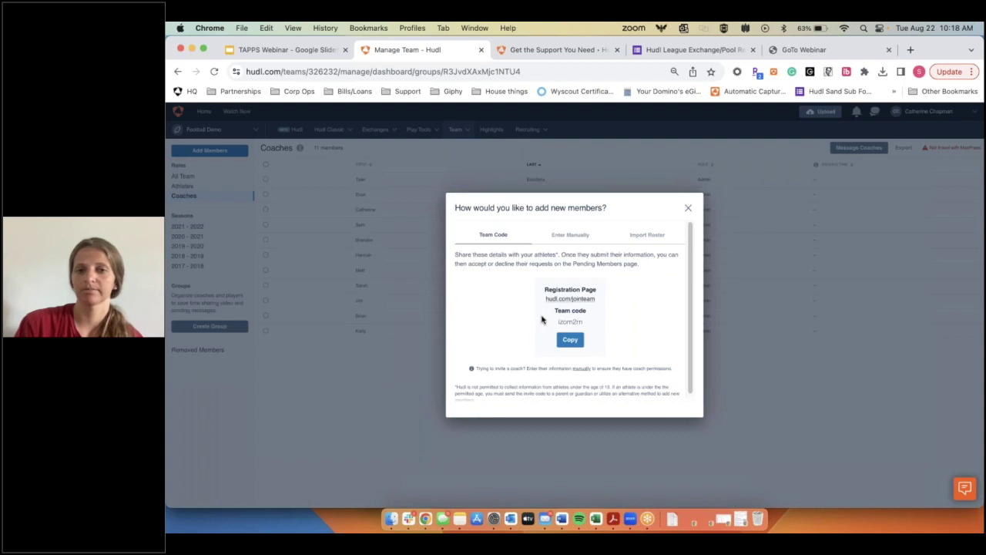
left_click(688, 209)
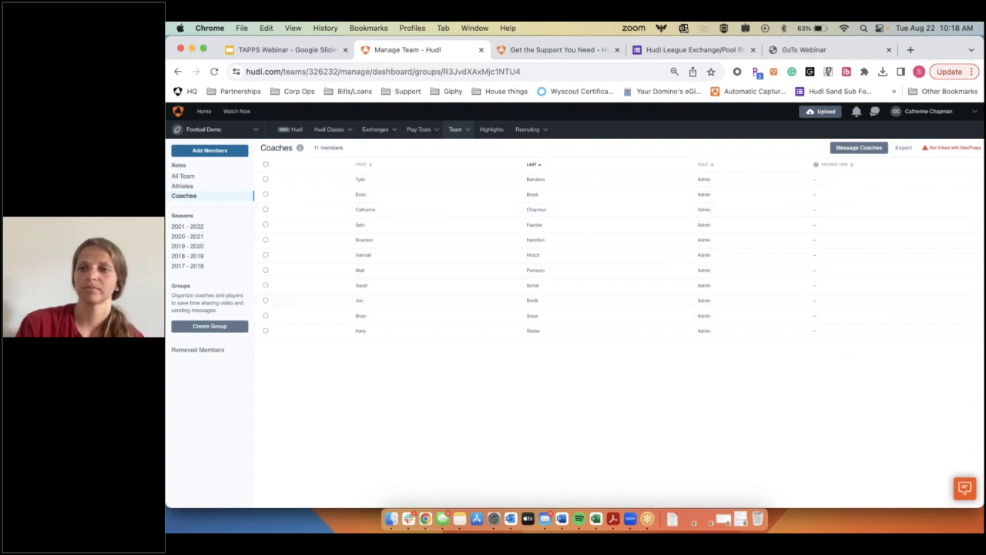
left_click(456, 130)
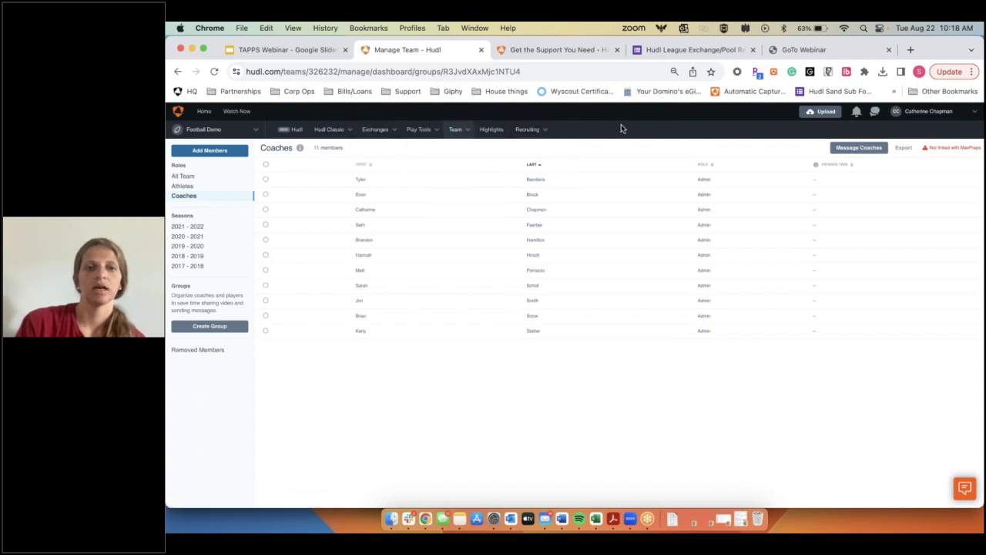
Step: Expand Hudl U's 2021-2022 game footage in Manage Library storage, then switch to Hudl Support
mouse_move(329, 130)
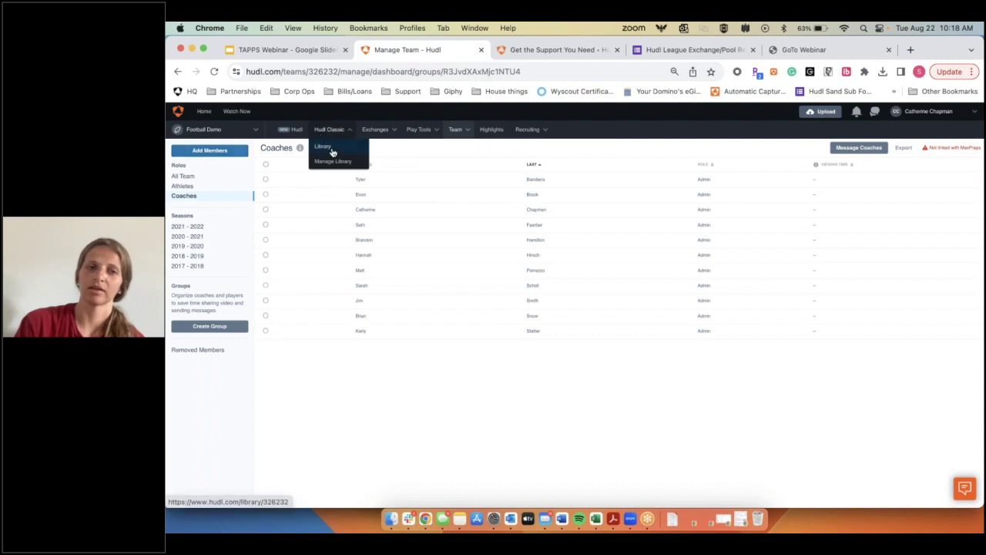
left_click(327, 148)
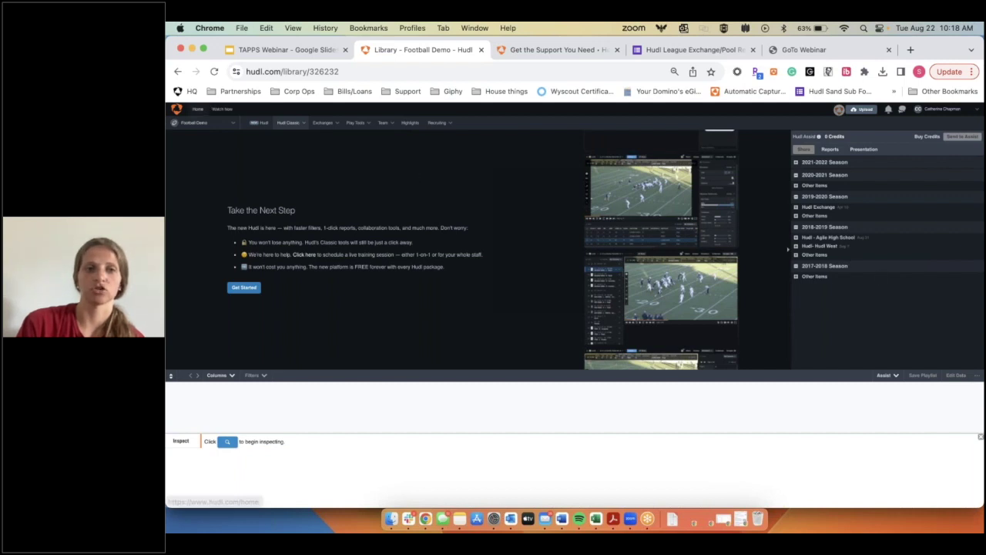
mouse_move(288, 123)
left_click(292, 146)
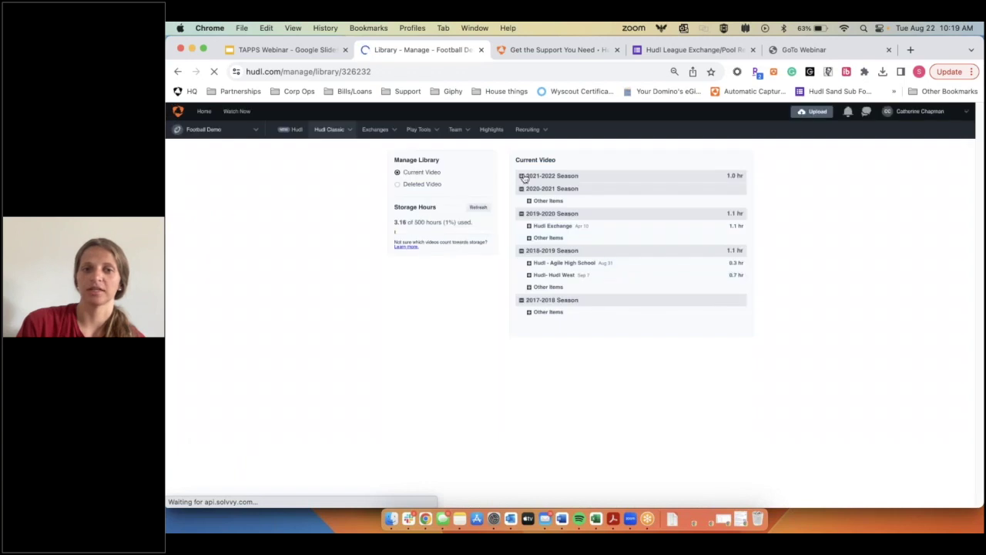
left_click(530, 189)
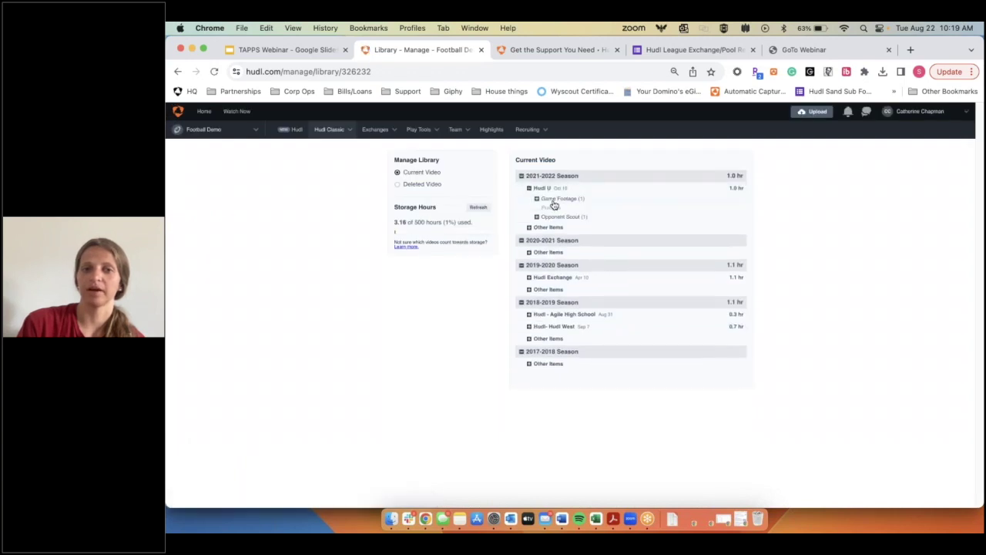
left_click(538, 198)
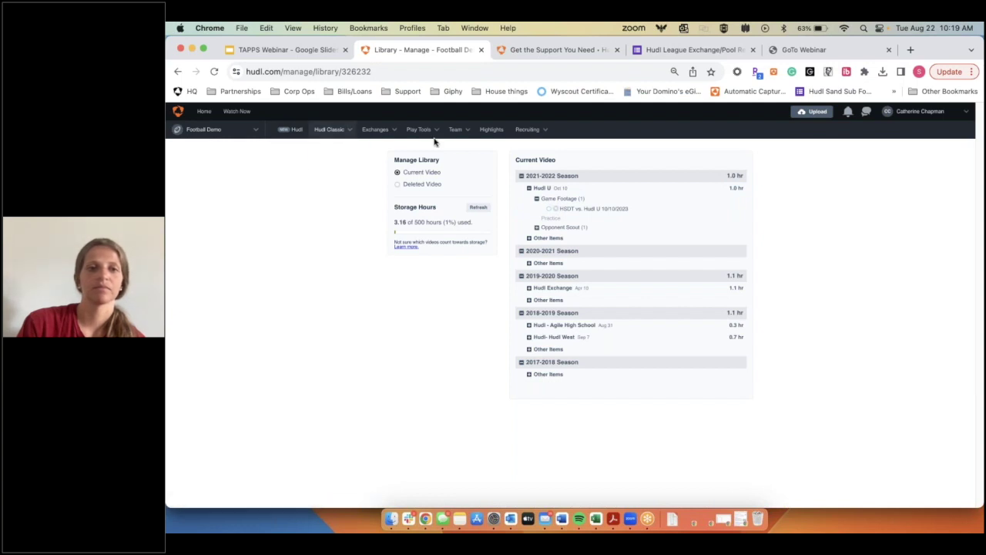
left_click(576, 50)
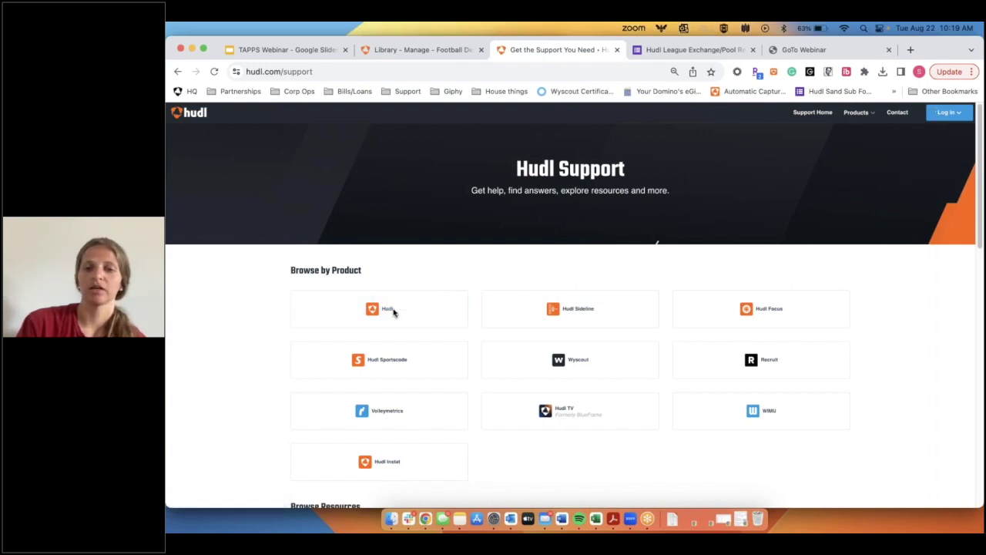
Step: Open the Hudl Classic help centre from the Support product list
left_click(365, 308)
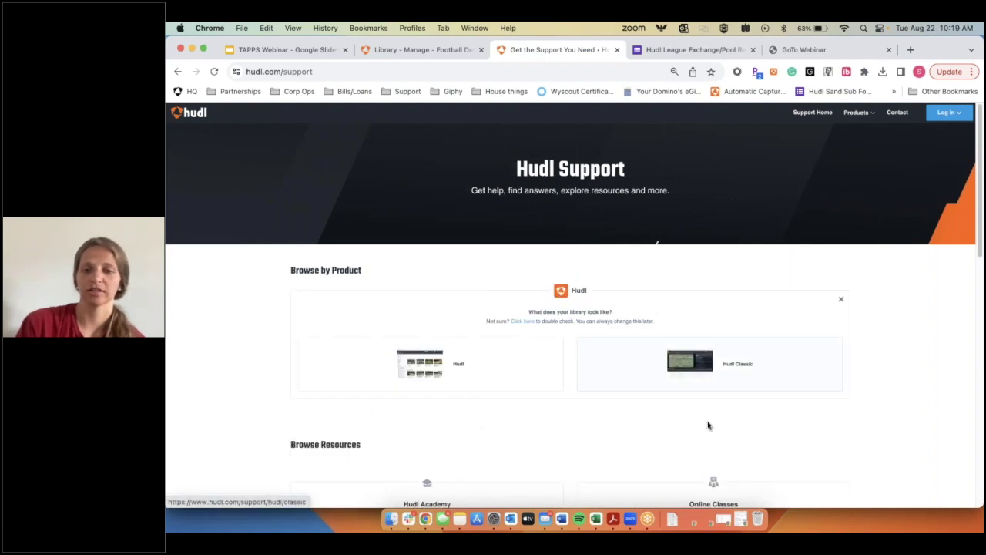
left_click(730, 371)
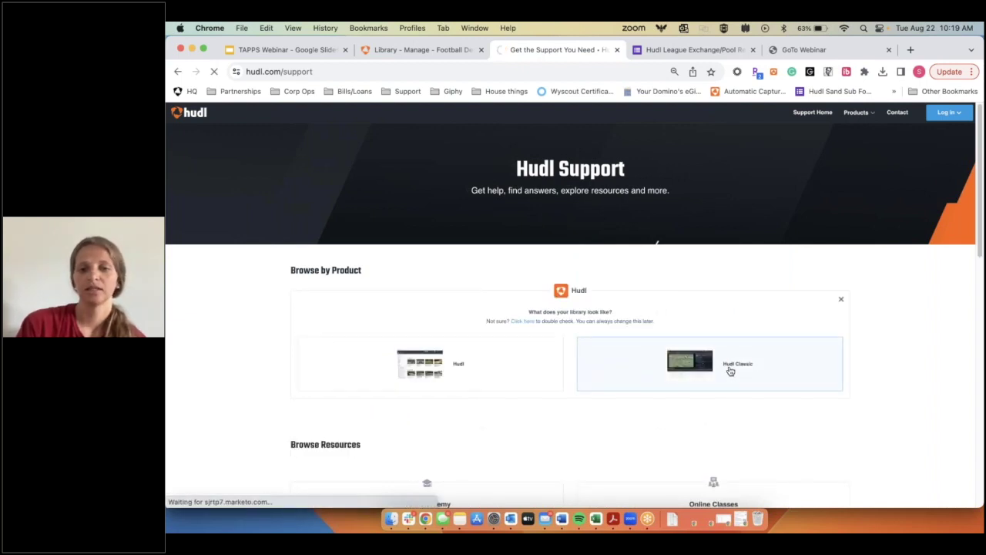
scroll(483, 349, "down", 10)
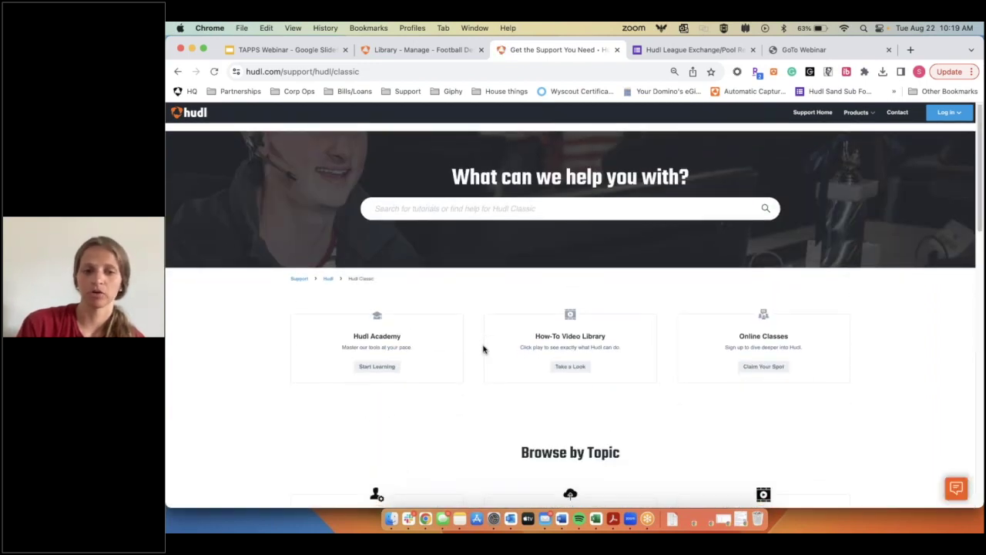
scroll(483, 349, "down", 2)
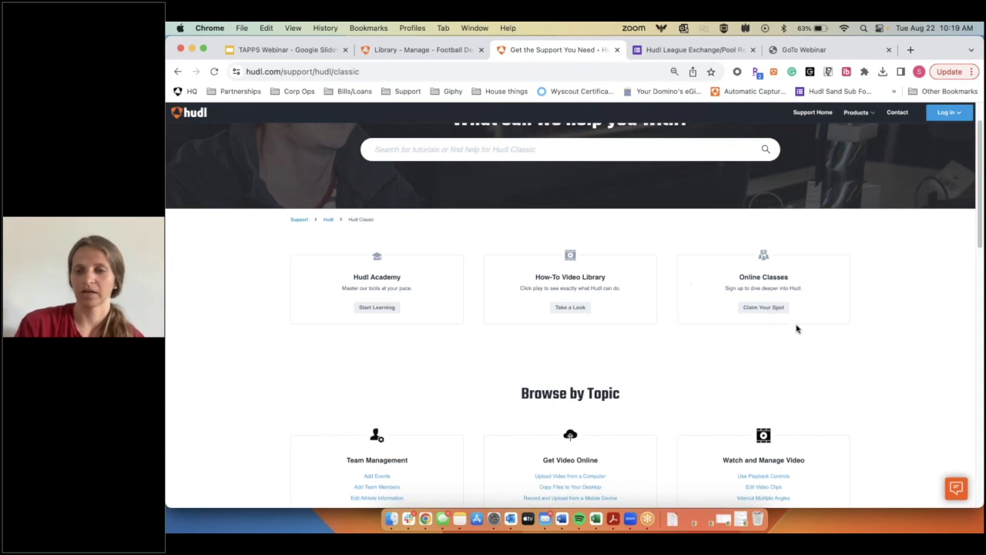
Step: Scroll through the Browse by Topic cards down to Troubleshooting and back to the search banner
scroll(571, 426, "down", 5)
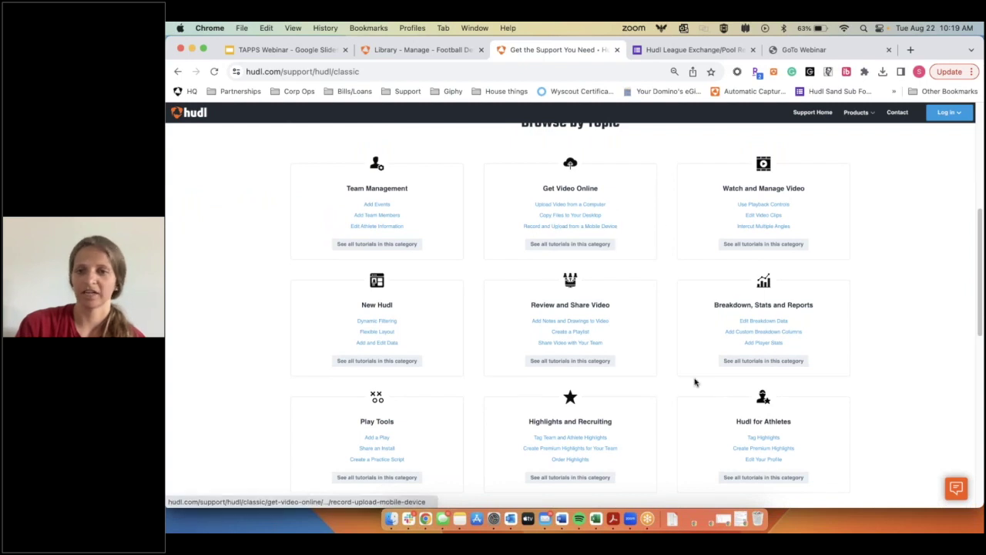
scroll(452, 303, "down", 1)
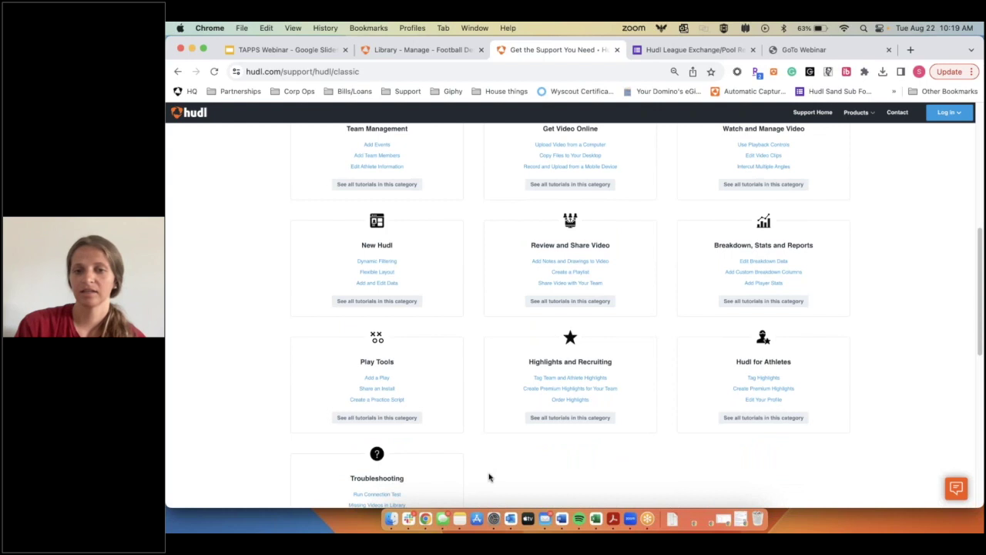
scroll(488, 477, "down", 1)
scroll(489, 478, "up", 2)
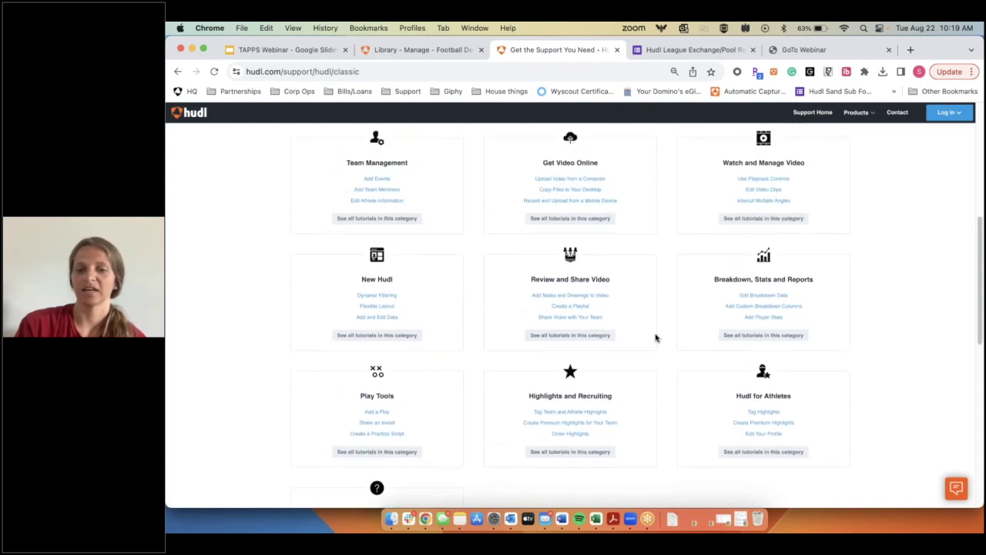
scroll(671, 444, "down", 2)
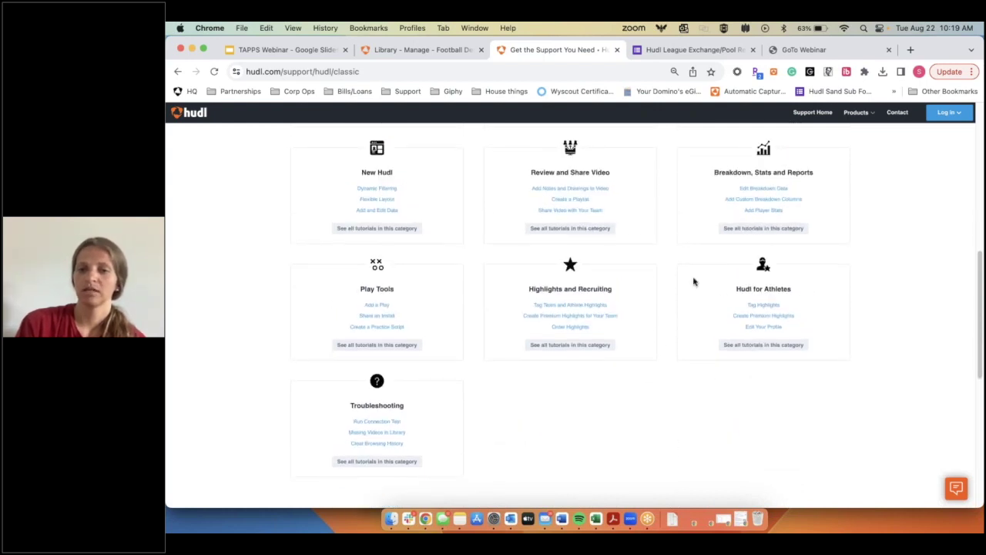
scroll(541, 378, "up", 1)
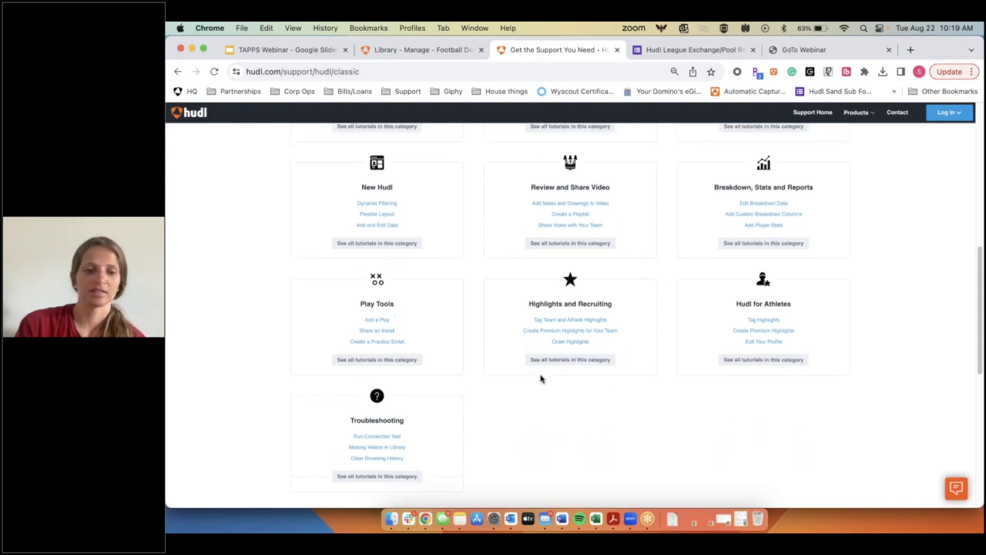
scroll(541, 378, "up", 2)
scroll(662, 316, "up", 2)
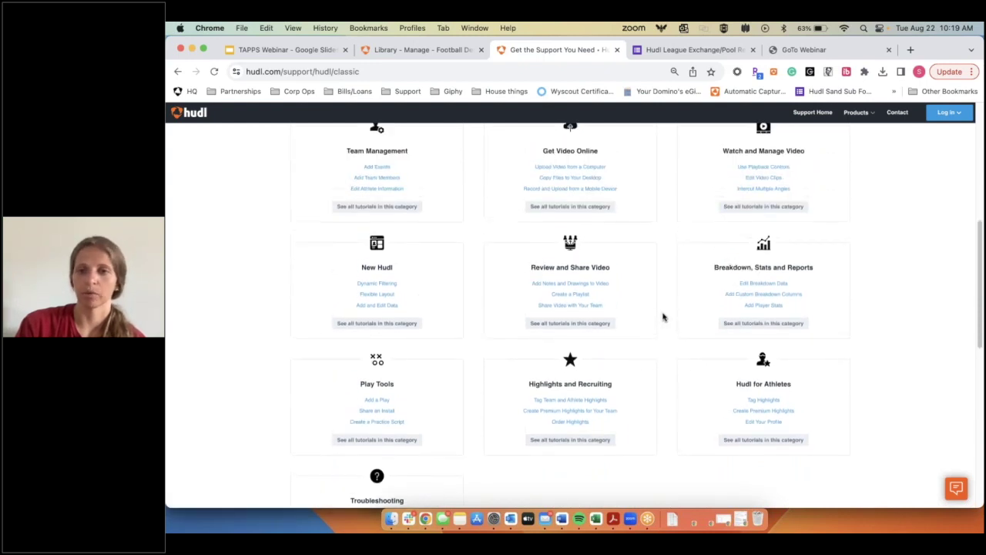
scroll(663, 316, "up", 8)
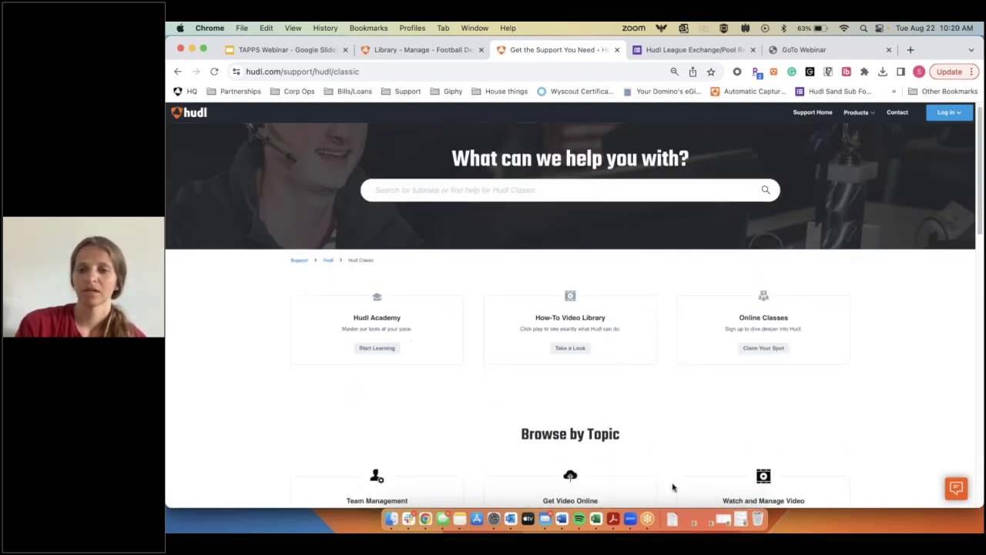
scroll(673, 487, "down", 5)
scroll(676, 347, "up", 4)
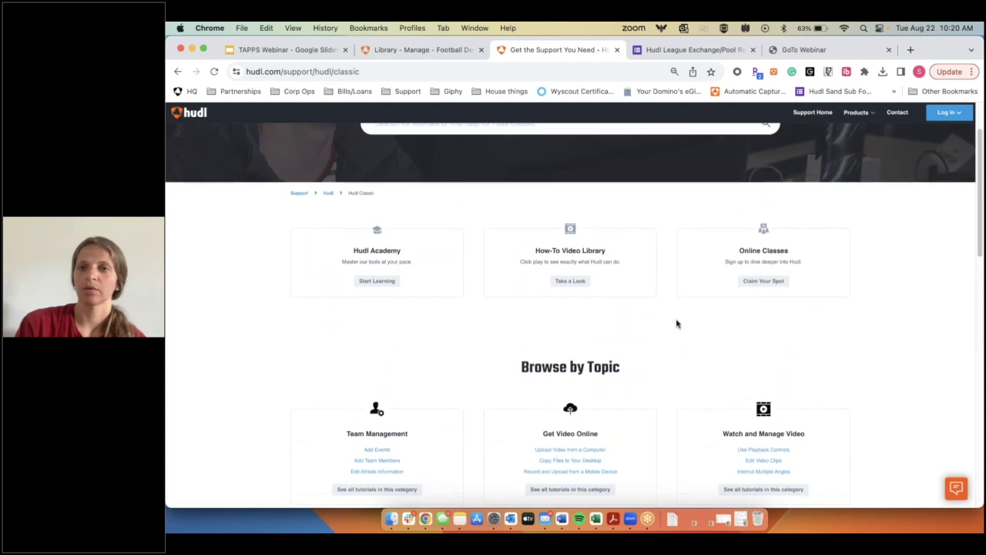
scroll(677, 323, "up", 2)
Step: Open the Football Demo League Pool page and its Training with Hudl help chat
left_click(709, 50)
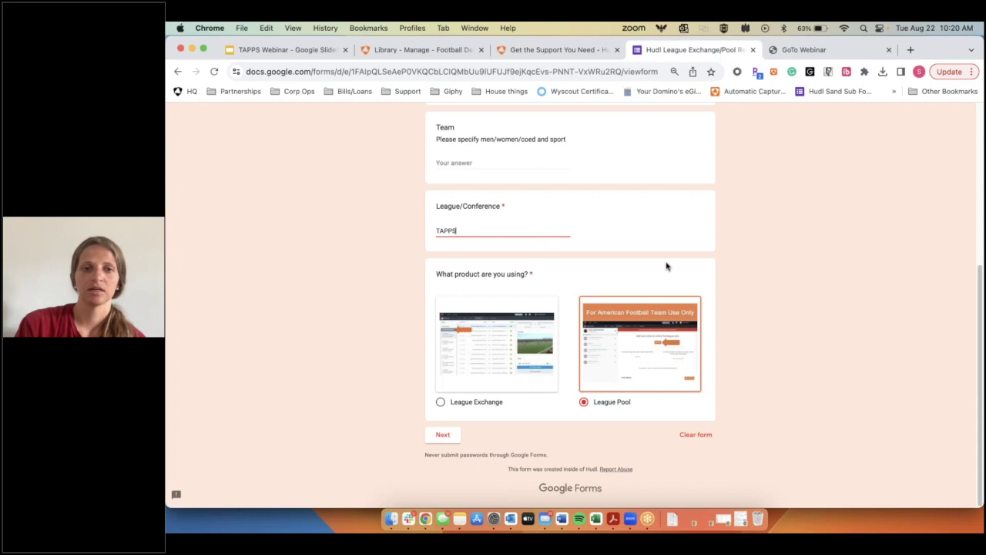
scroll(666, 267, "up", 5)
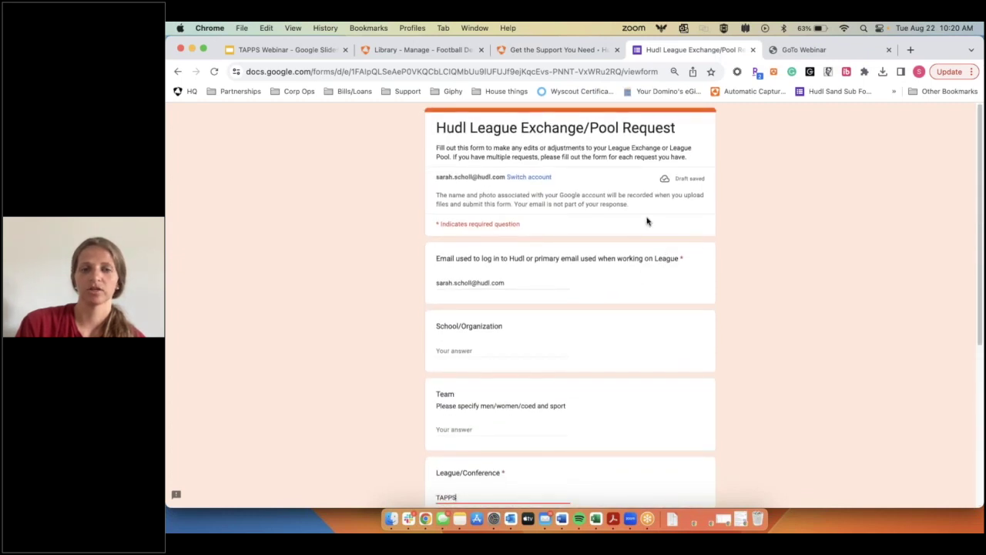
left_click(405, 53)
mouse_move(369, 133)
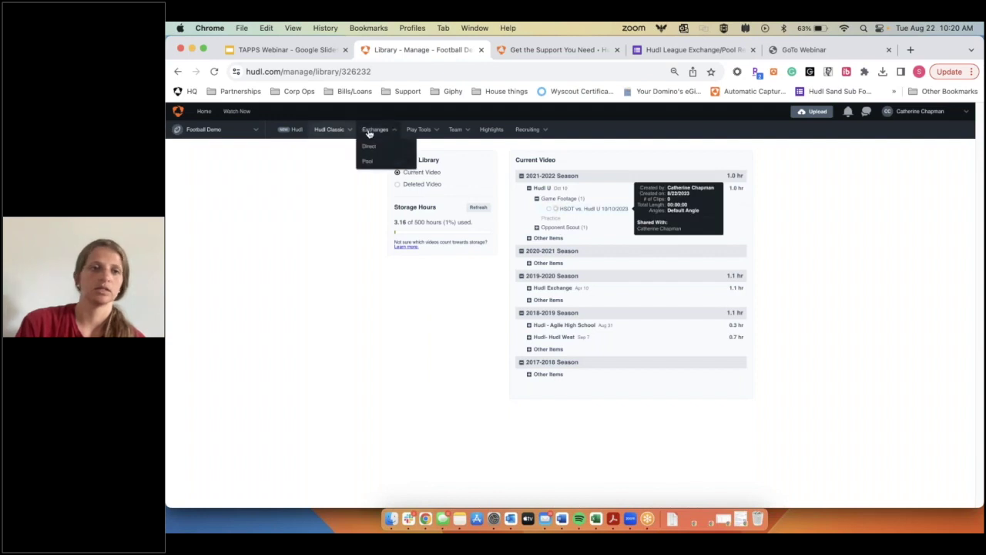
left_click(382, 160)
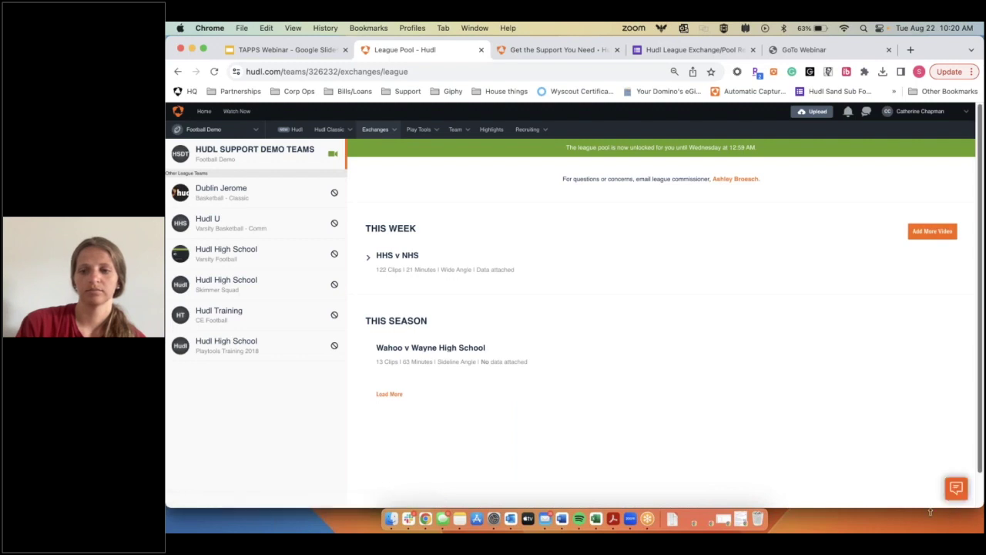
left_click(956, 487)
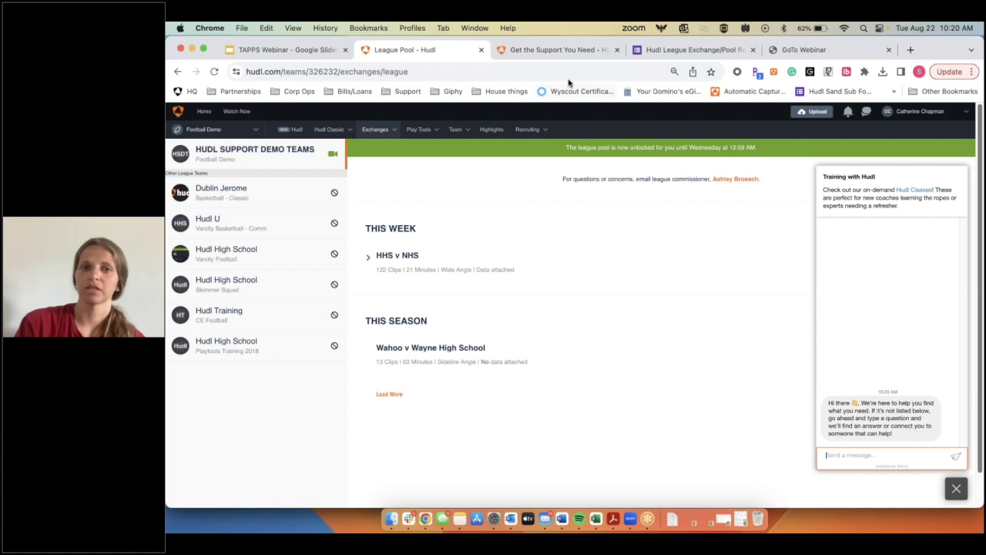
left_click(684, 50)
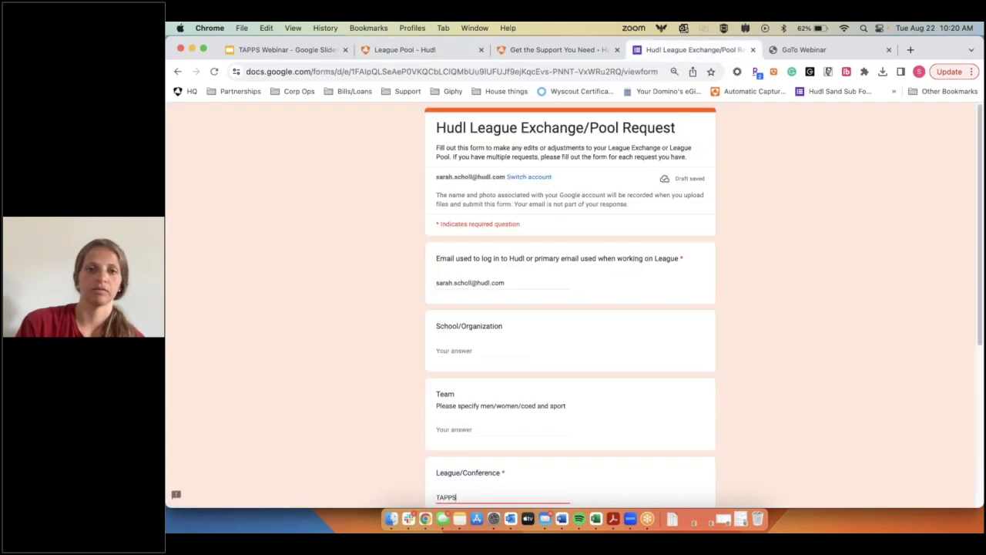
Step: Check the League Pool and TAPPS answers, then advance the form to the League Pool Request page
scroll(562, 255, "down", 3)
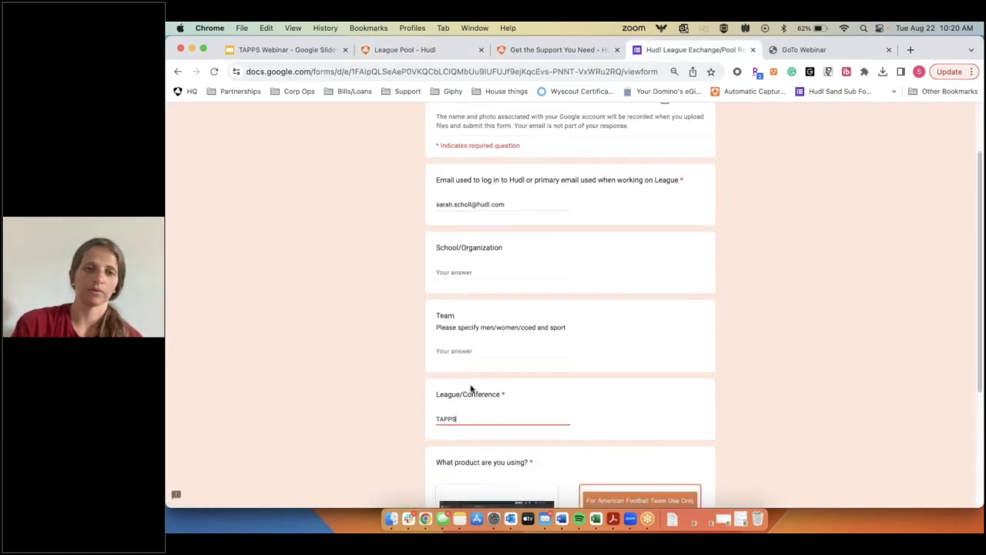
scroll(471, 389, "down", 1)
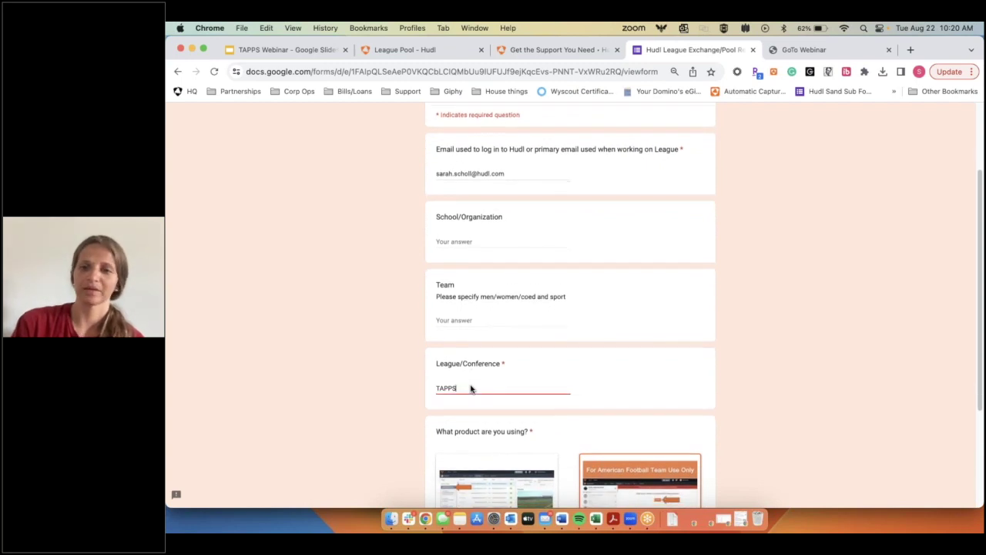
scroll(471, 389, "down", 1)
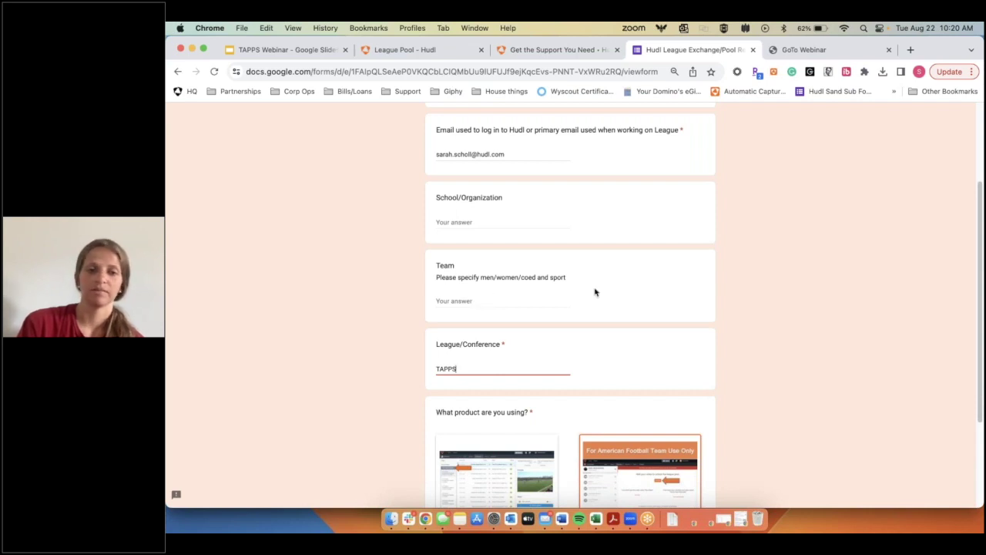
scroll(575, 342, "down", 3)
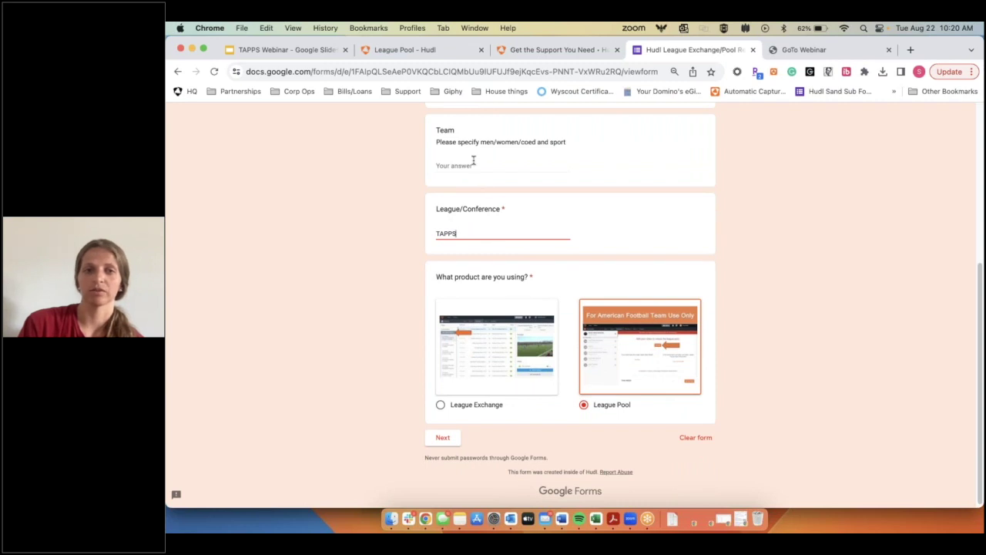
left_click(407, 50)
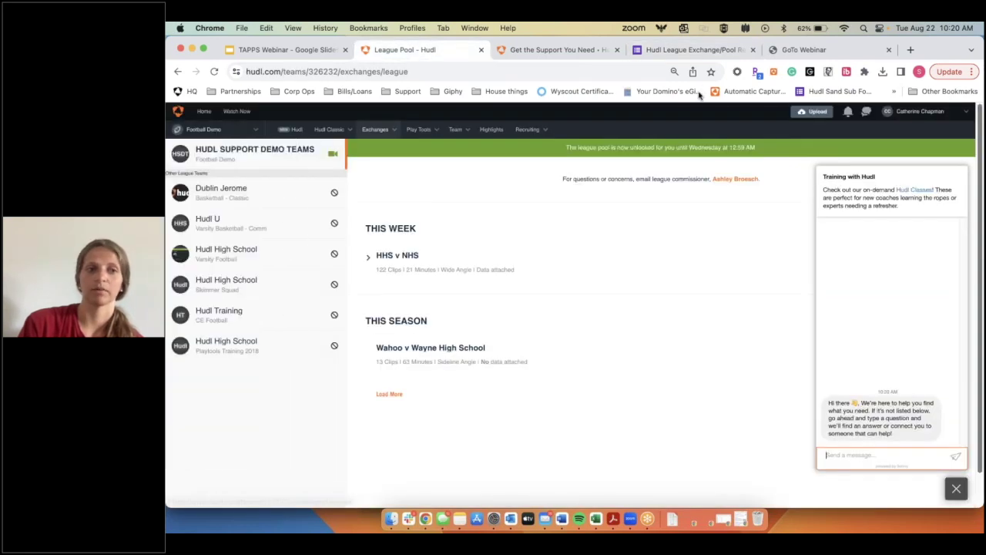
left_click(688, 49)
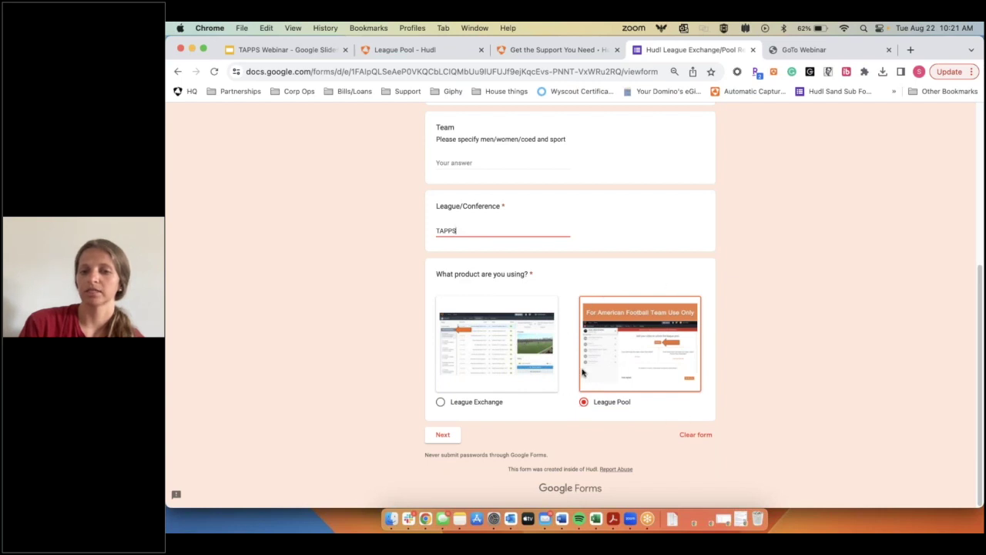
left_click(444, 436)
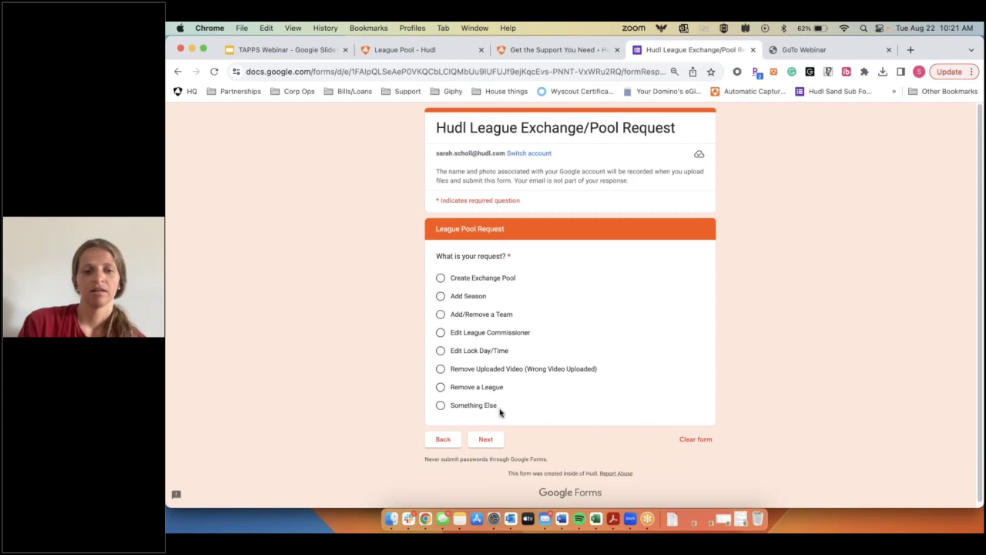
Step: Choose 'Remove Uploaded Video (Wrong Video Uploaded)', review its event date, time and team questions, then return to the TAPPS Webinar deck
left_click(451, 370)
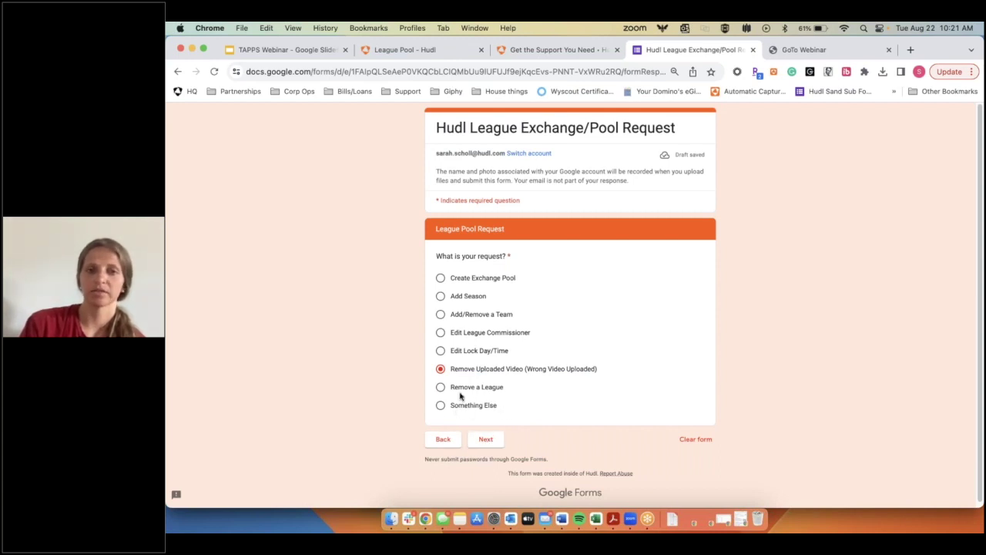
left_click(487, 441)
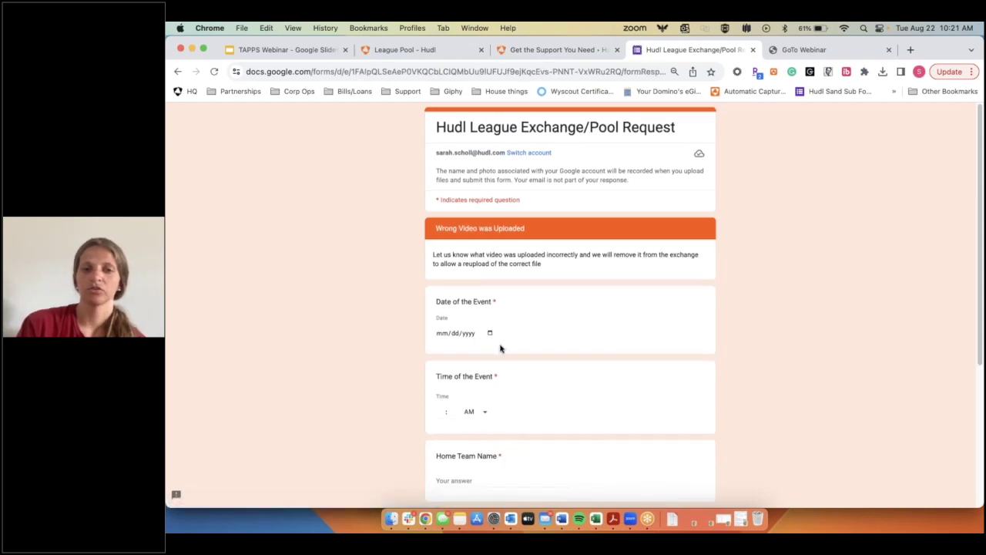
scroll(412, 256, "down", 3)
scroll(521, 327, "down", 3)
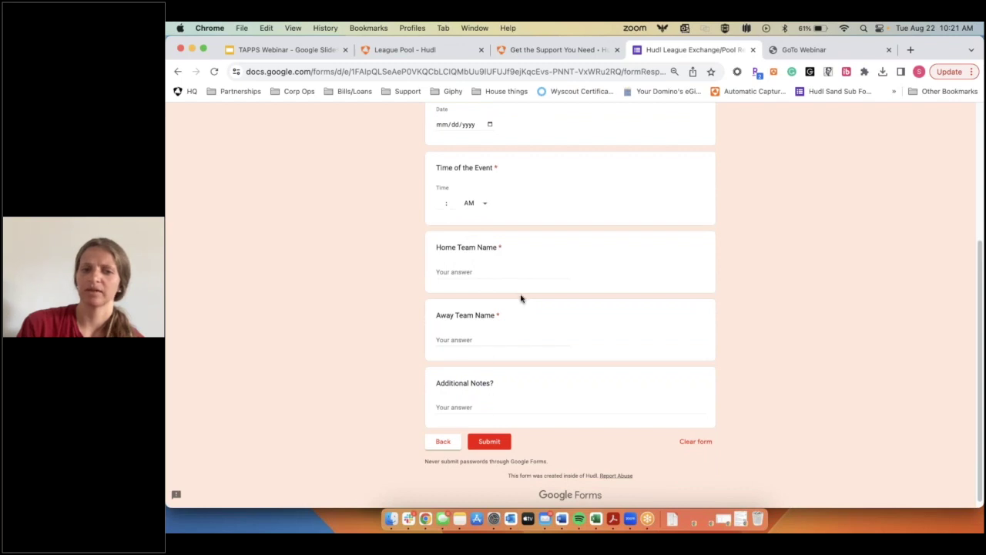
scroll(518, 316, "up", 2)
scroll(508, 171, "up", 2)
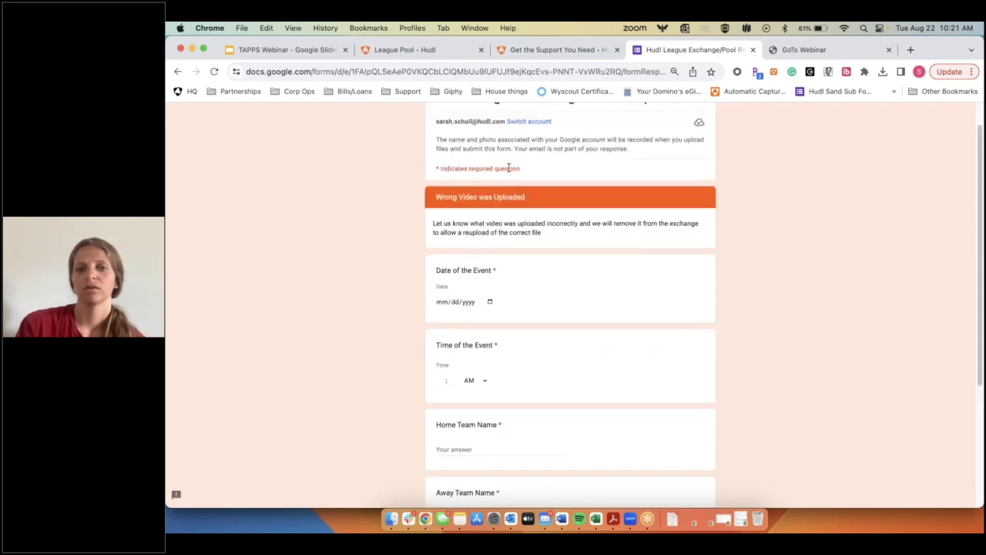
scroll(422, 346, "down", 3)
scroll(422, 346, "up", 2)
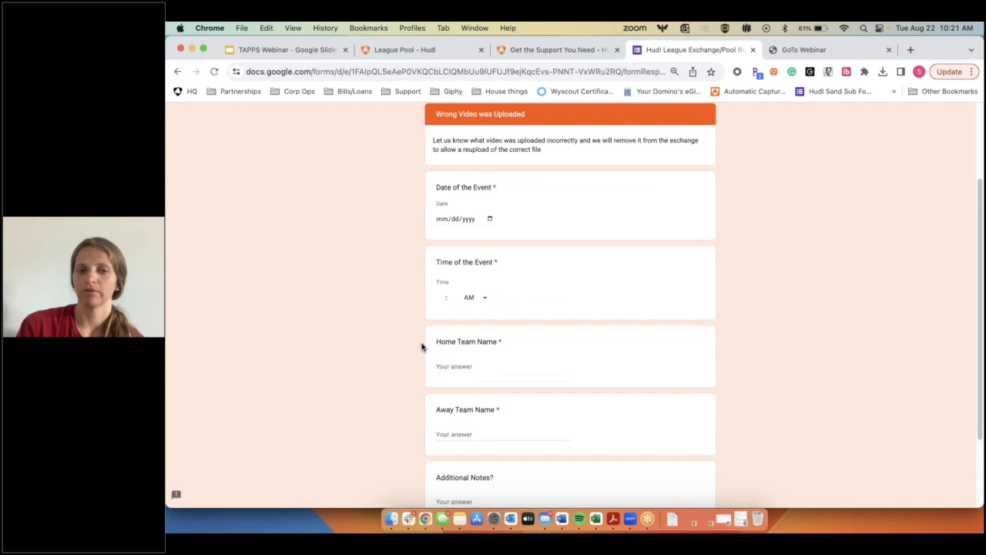
scroll(422, 346, "down", 2)
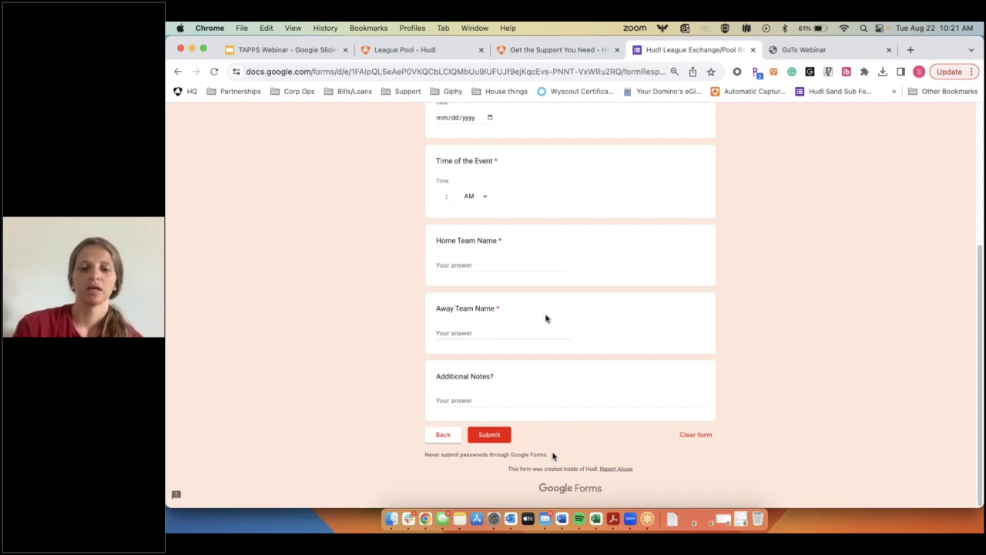
scroll(547, 319, "up", 5)
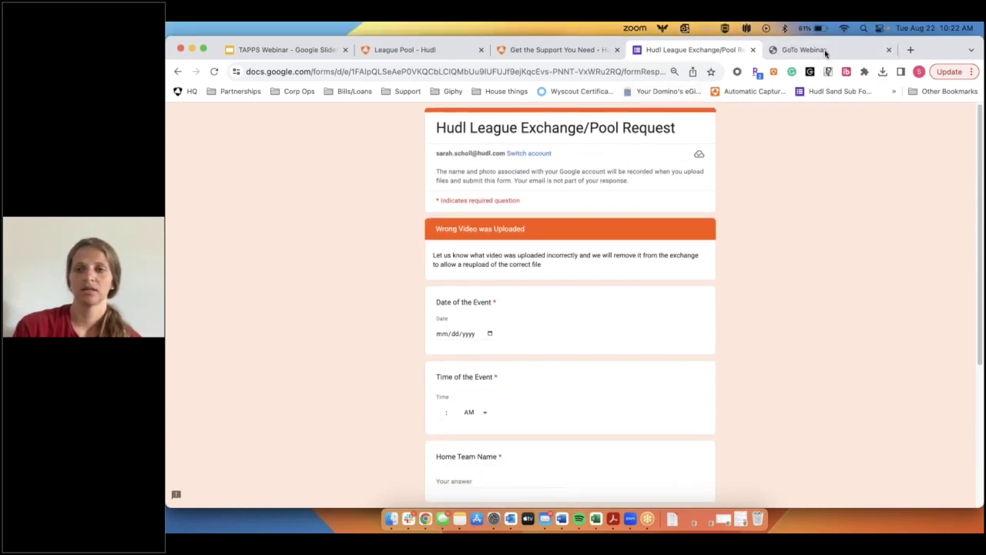
left_click(296, 49)
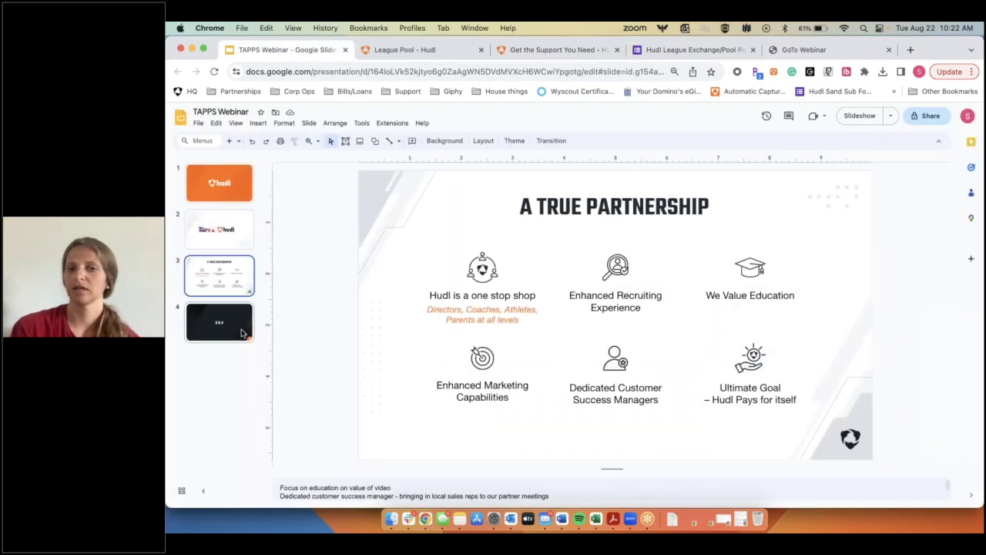
Step: Show slide 4 of the TAPPS Webinar deck, the Q & A section divider
left_click(241, 333)
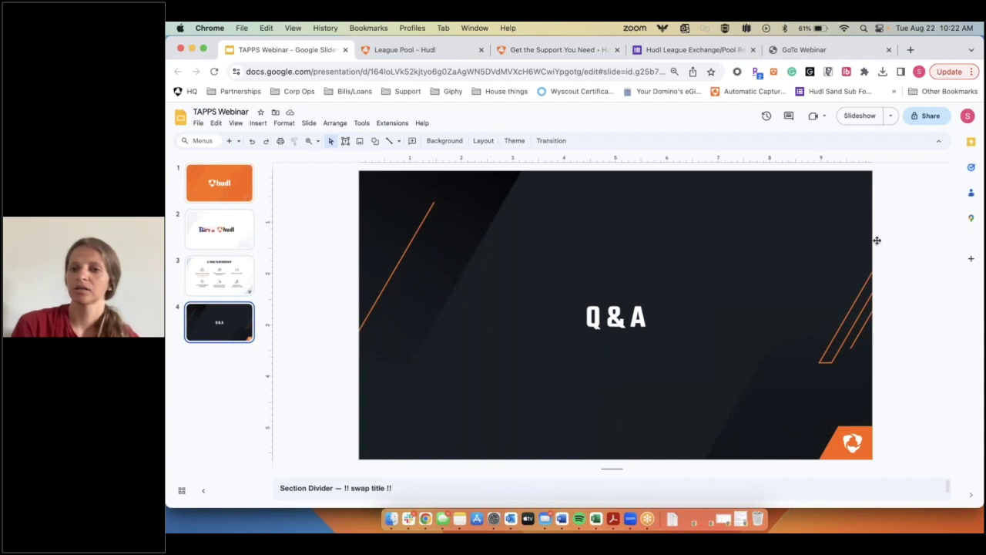